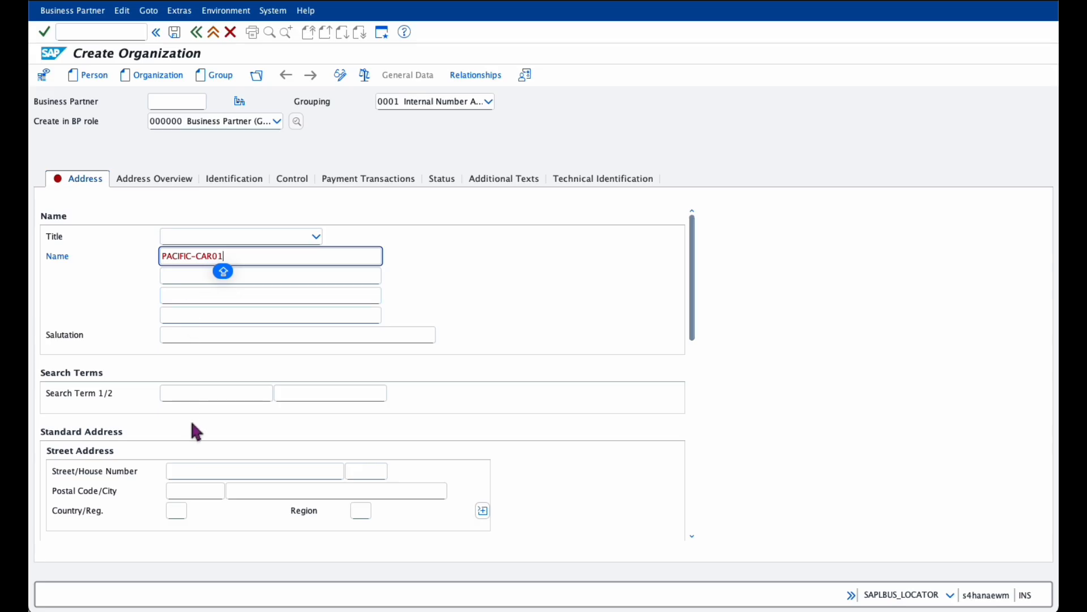
Enter PACIFIC-CAR01 as the first search term of the new organization
{"action": "left_click", "coordinate": [192, 394]}
{"action": "key", "text": "Down"}
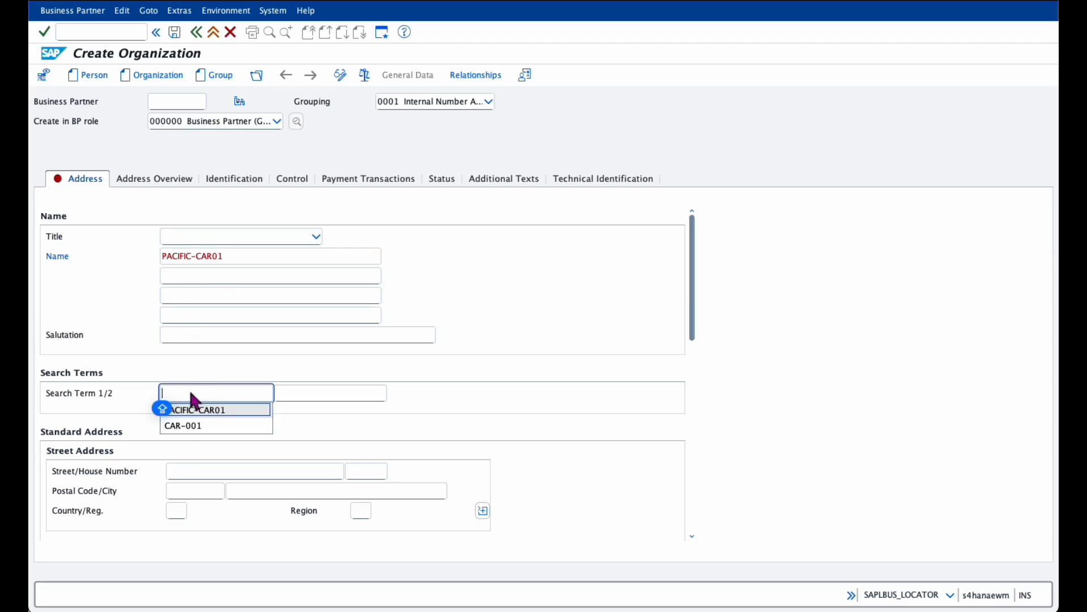
{"action": "key", "text": "Return"}
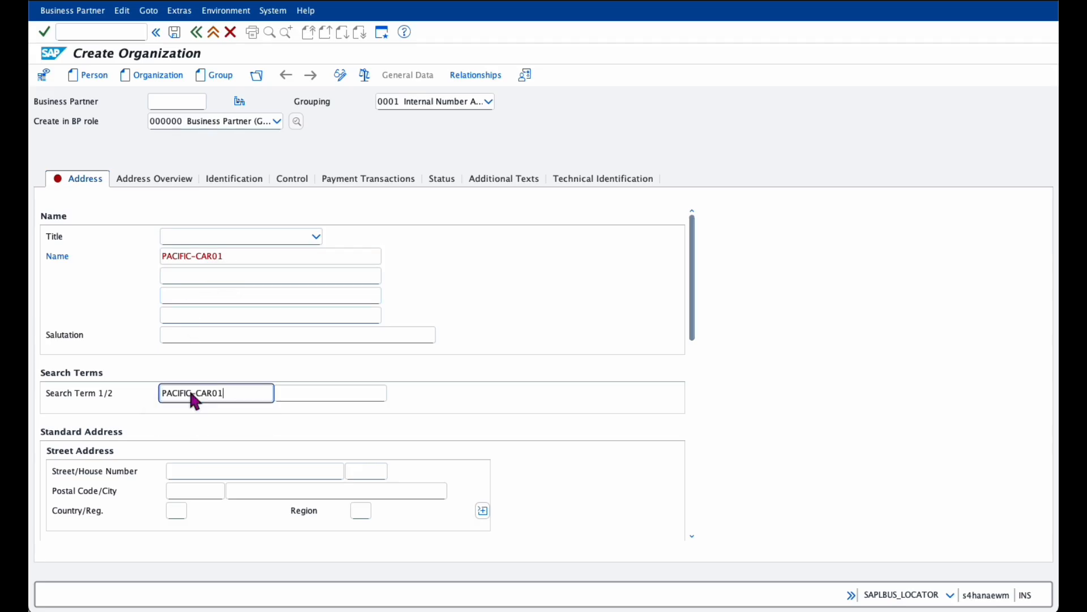
Create the organization's street address in Germany with region 08 (Baden-Wurttemberg), and save the new business partner
{"action": "left_click", "coordinate": [171, 180]}
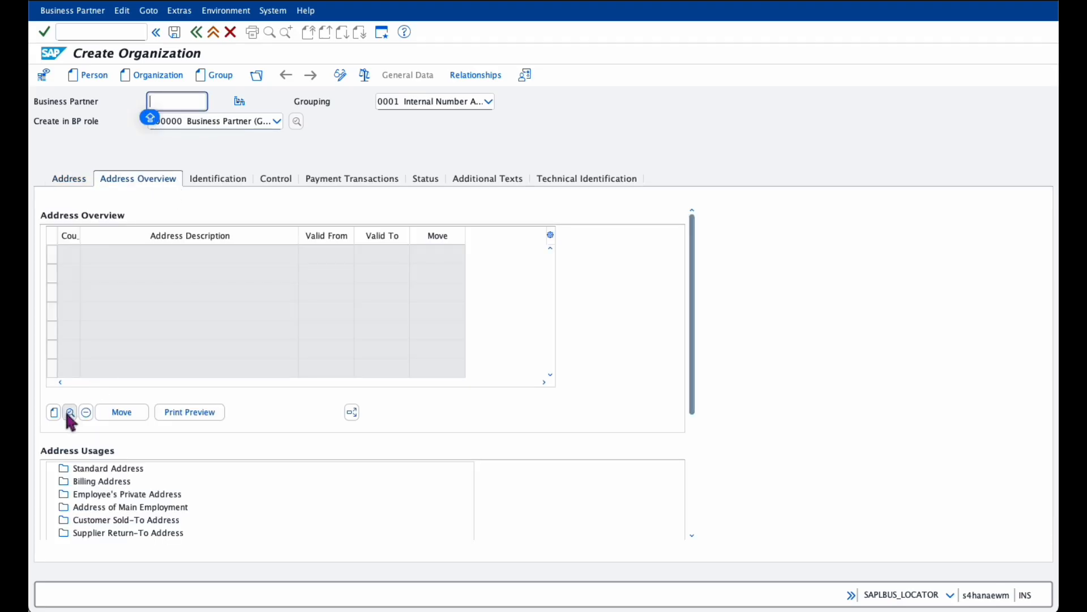
{"action": "left_click", "coordinate": [53, 413]}
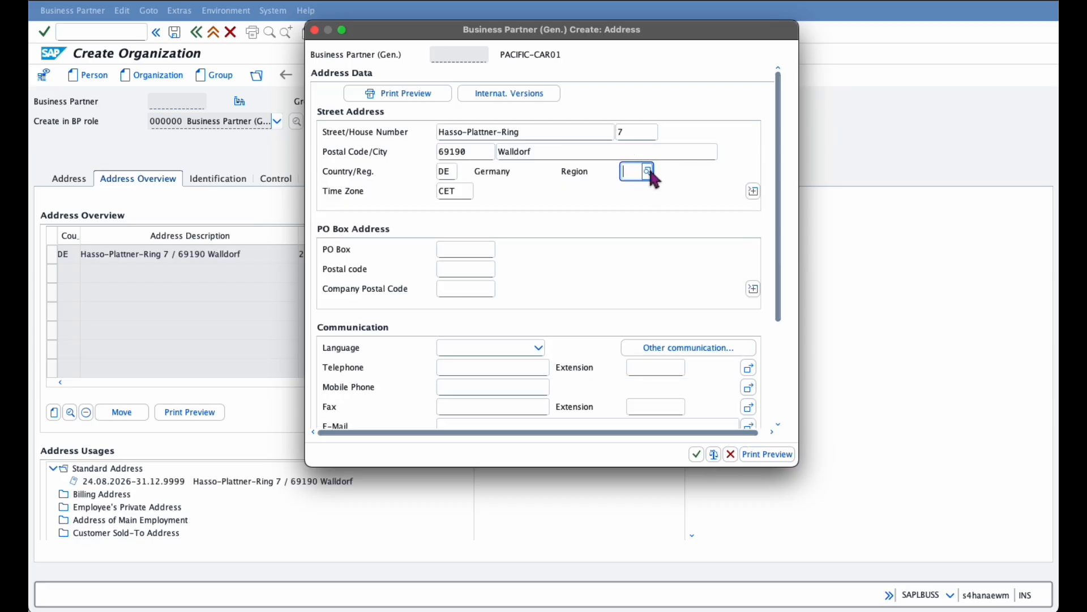
{"action": "left_click", "coordinate": [647, 171]}
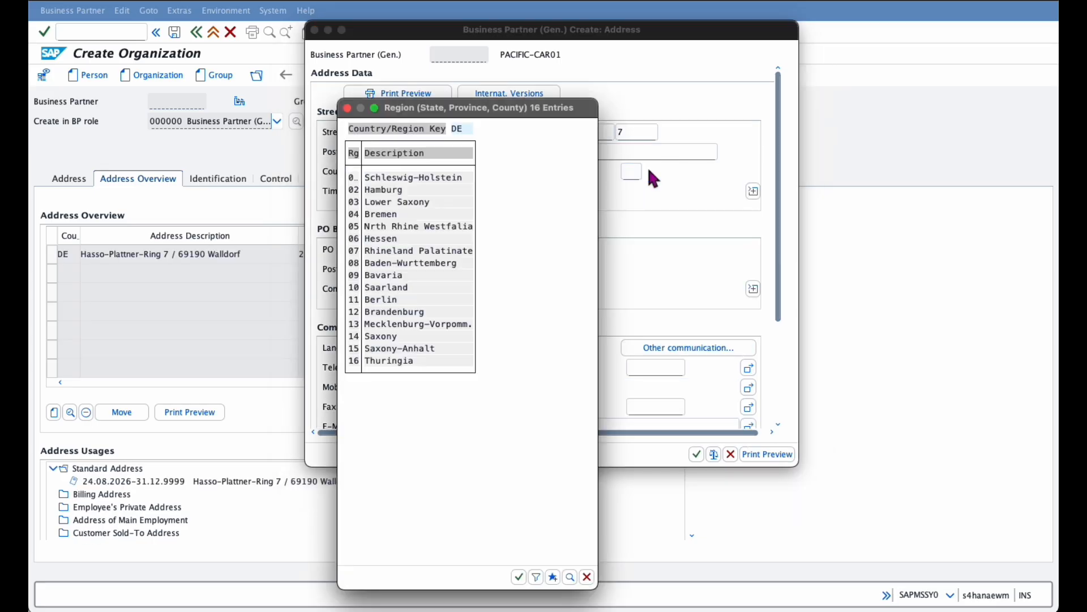
{"action": "double_click", "coordinate": [360, 267]}
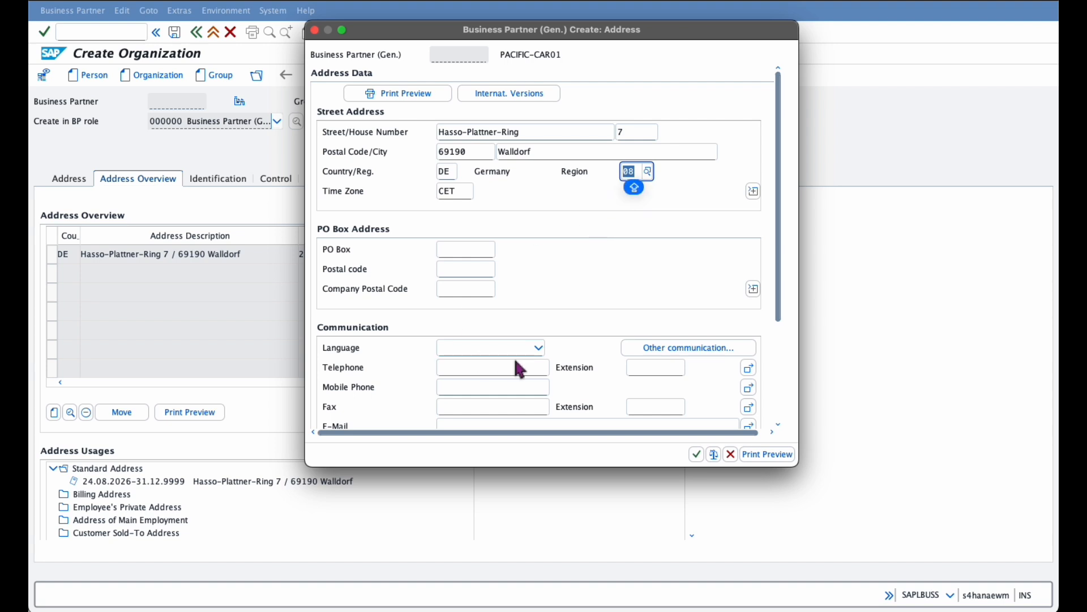
{"action": "left_click", "coordinate": [539, 348]}
{"action": "left_click", "coordinate": [700, 454]}
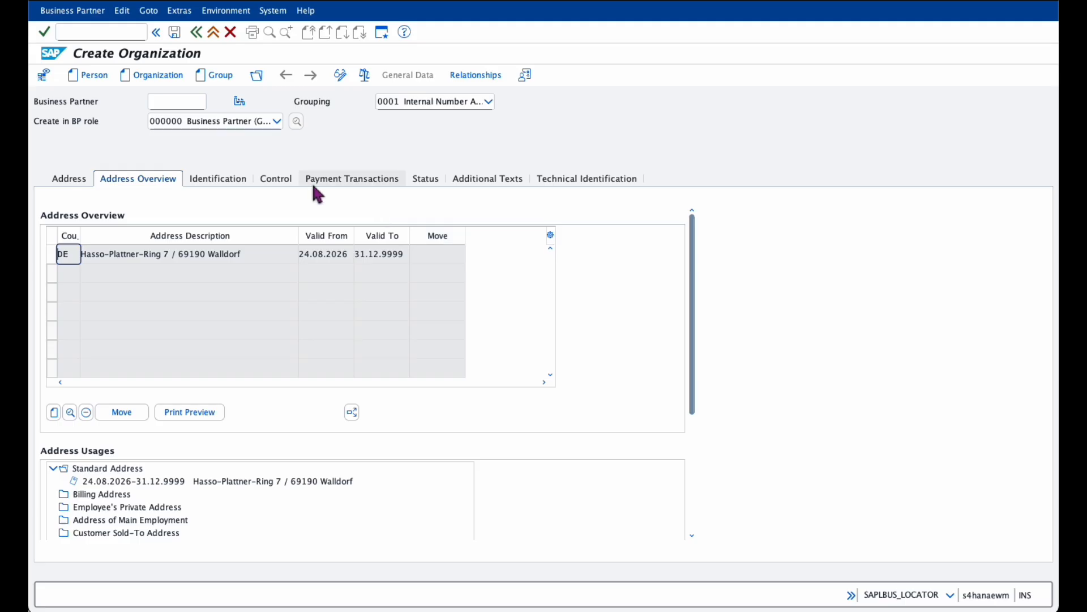
{"action": "left_click", "coordinate": [179, 34]}
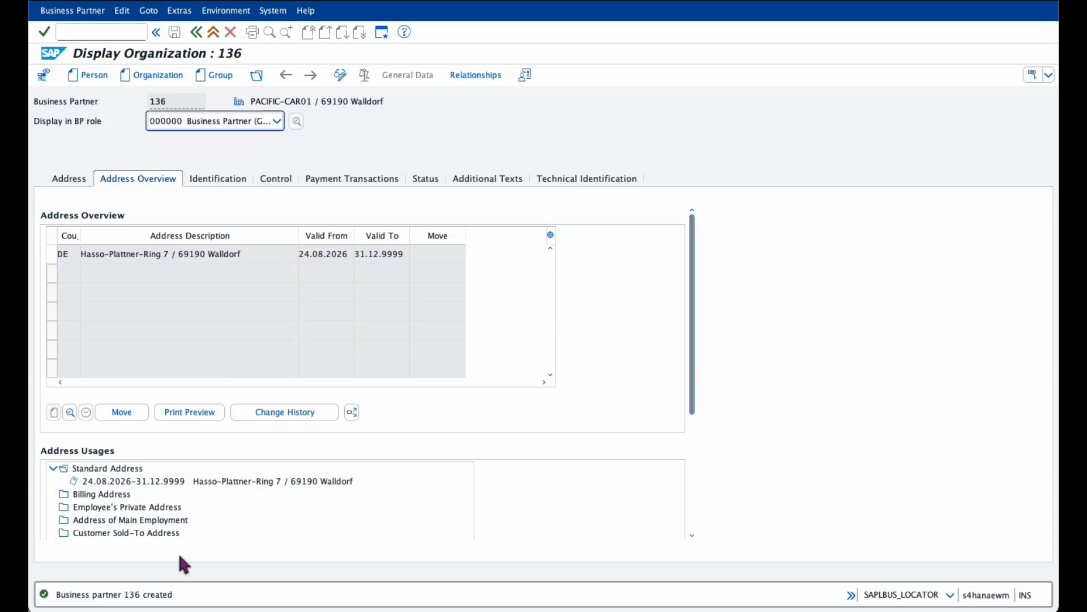
Switch the PACIFIC-CAR01 business partner to change mode, assign the role CRM010 Carrier, and save it
{"action": "left_click", "coordinate": [340, 76]}
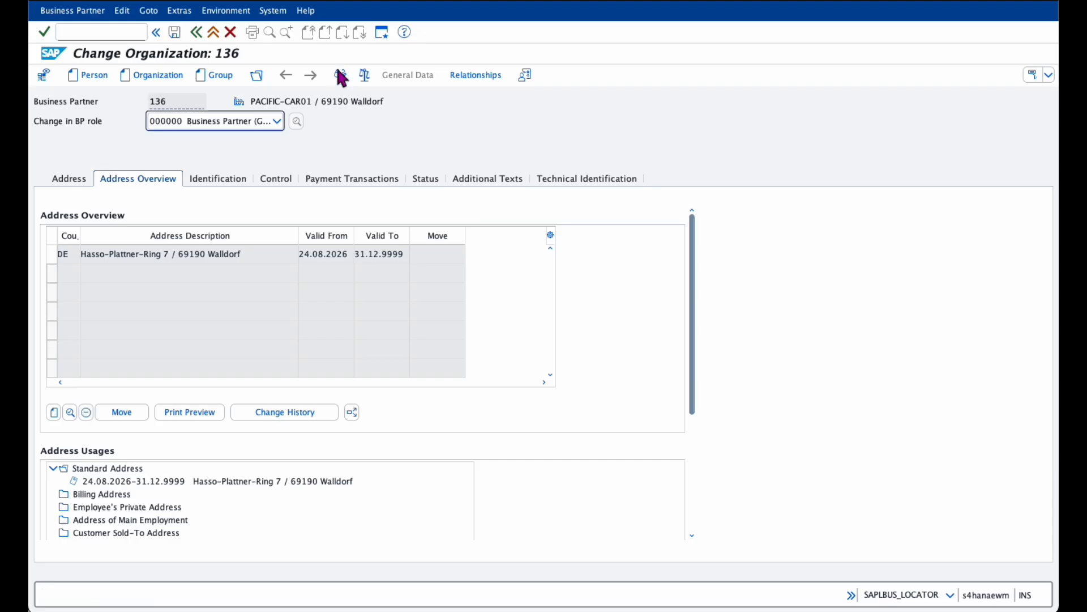
{"action": "left_click", "coordinate": [277, 121]}
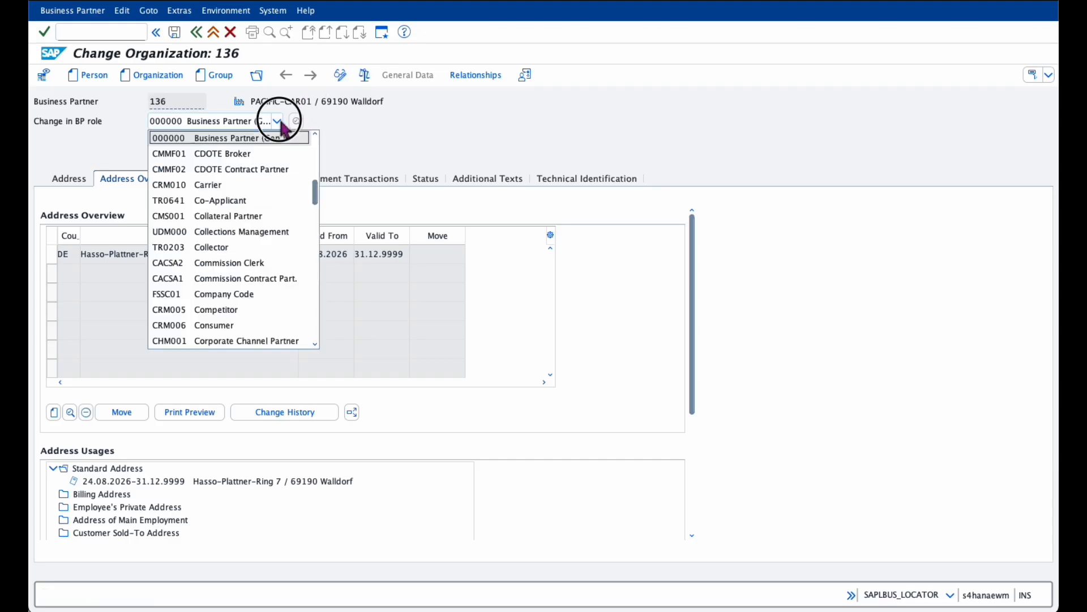
{"action": "left_click", "coordinate": [187, 187]}
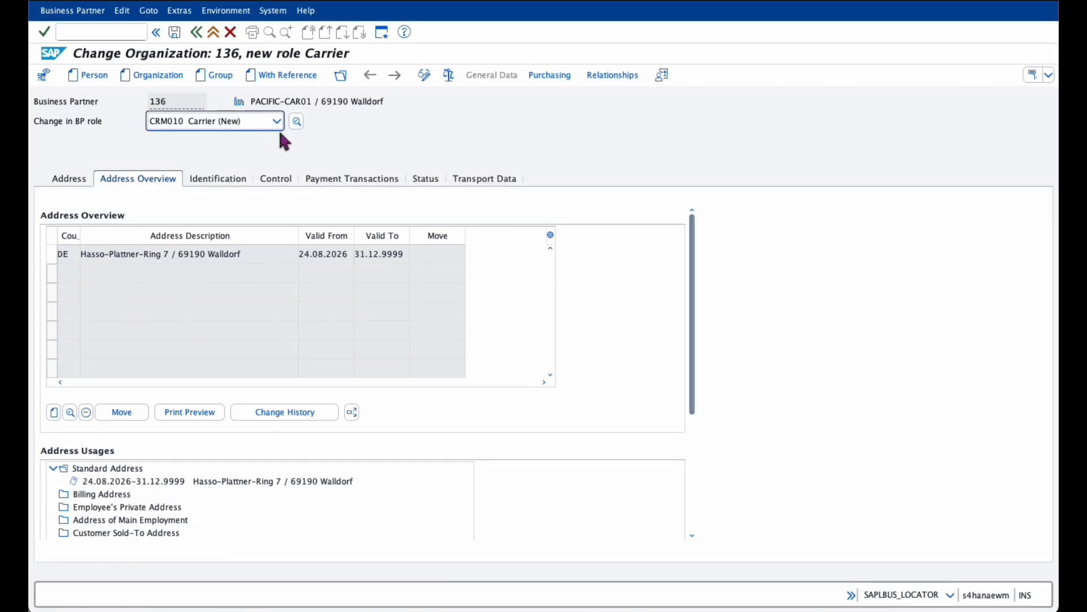
{"action": "left_click", "coordinate": [175, 33]}
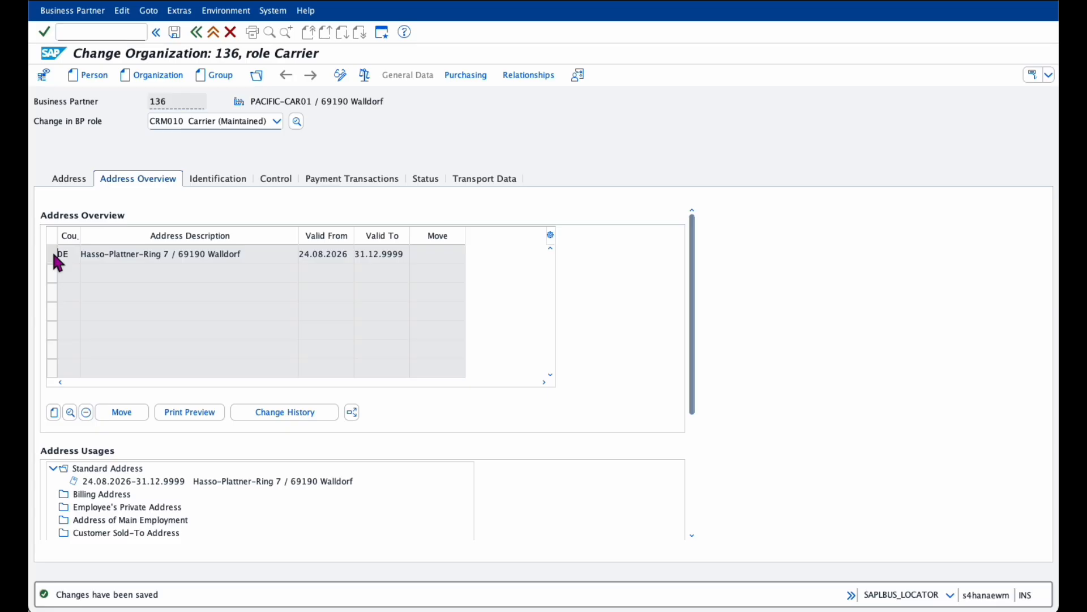
Change the business partner's role to FLVN00 Supplier (FI) and save
{"action": "left_click", "coordinate": [57, 255]}
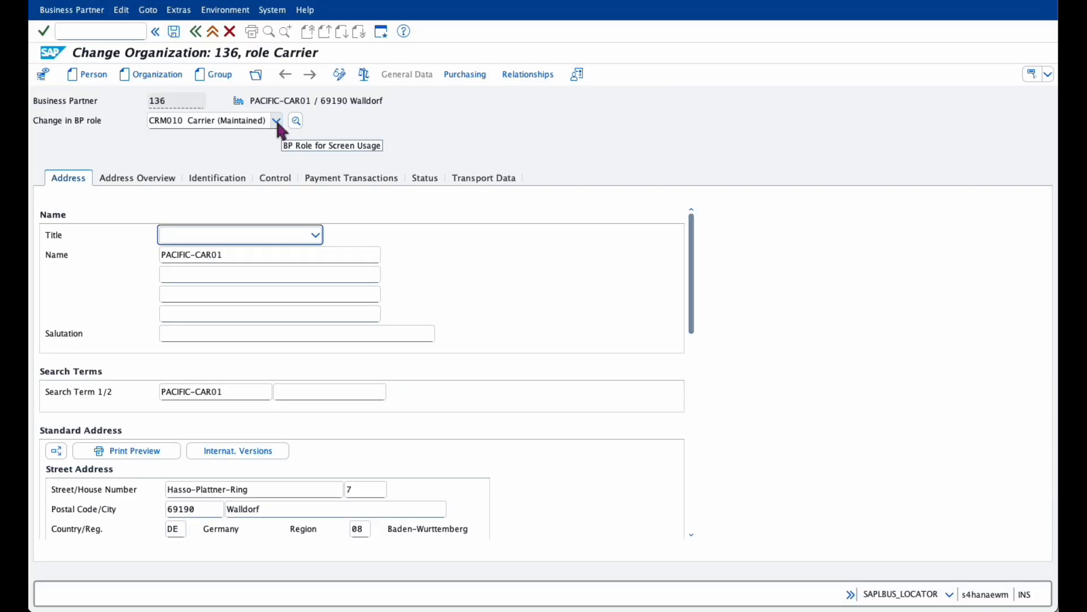
{"action": "left_click", "coordinate": [277, 120]}
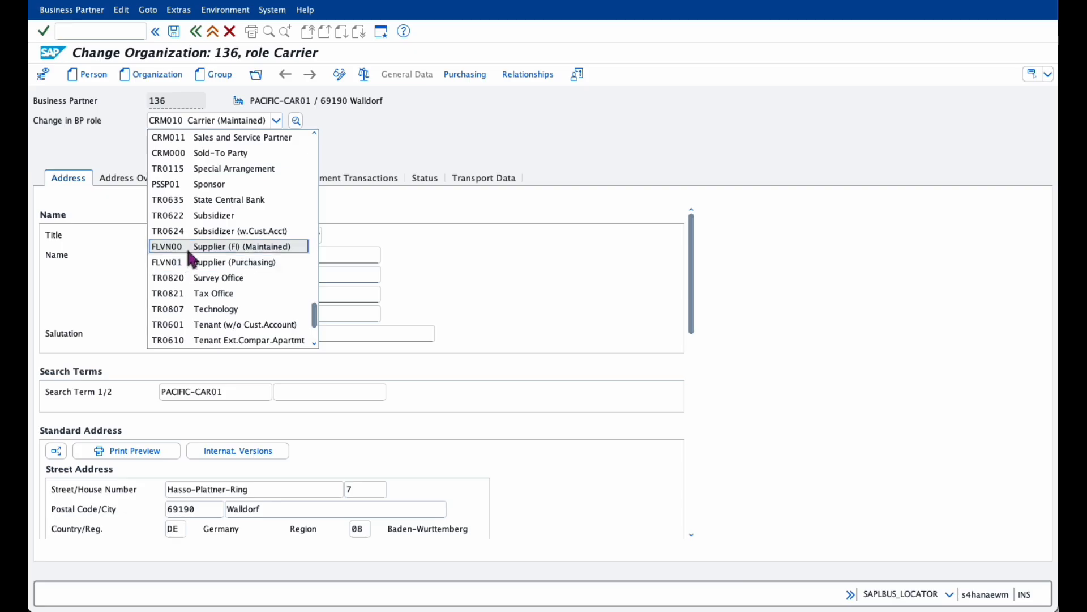
{"action": "left_click", "coordinate": [190, 247]}
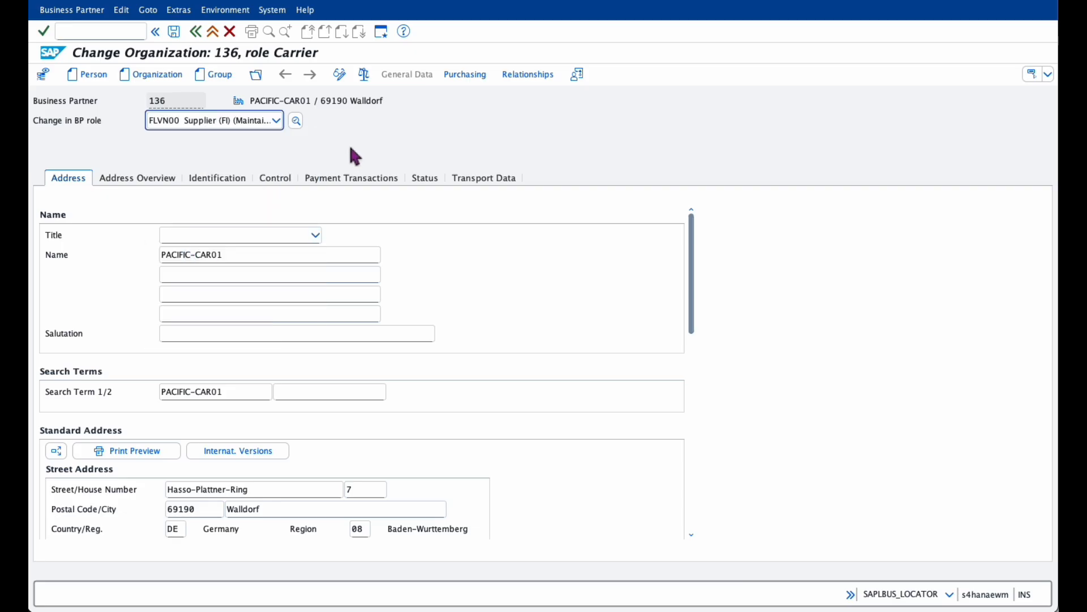
{"action": "left_click", "coordinate": [173, 33]}
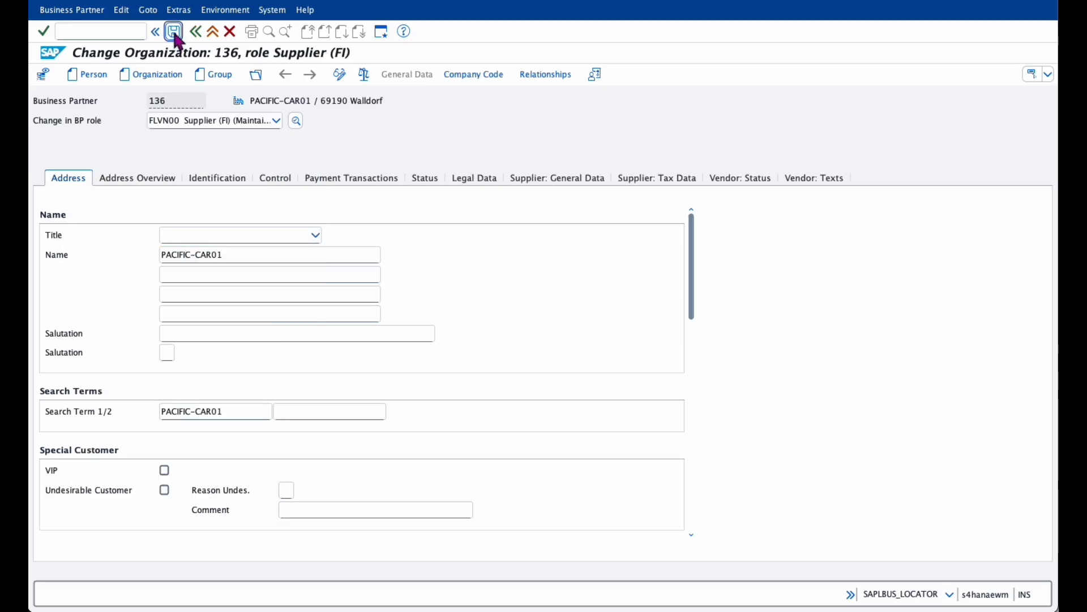
Assign company code 0001 (SAP SE) to the Supplier (FI) role in its company code data
{"action": "left_click", "coordinate": [470, 77]}
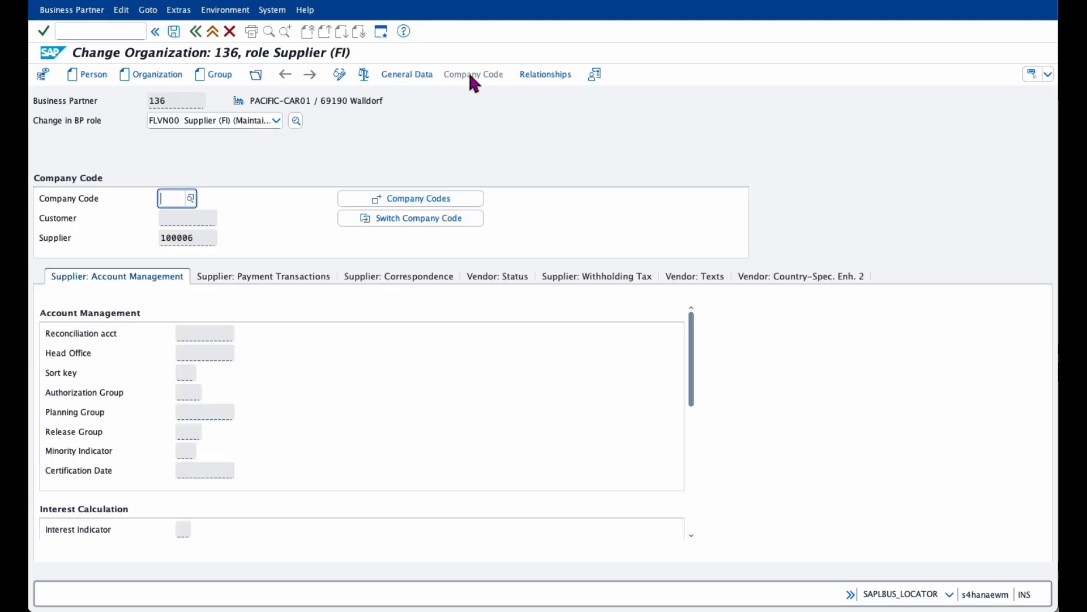
{"action": "left_click", "coordinate": [190, 198]}
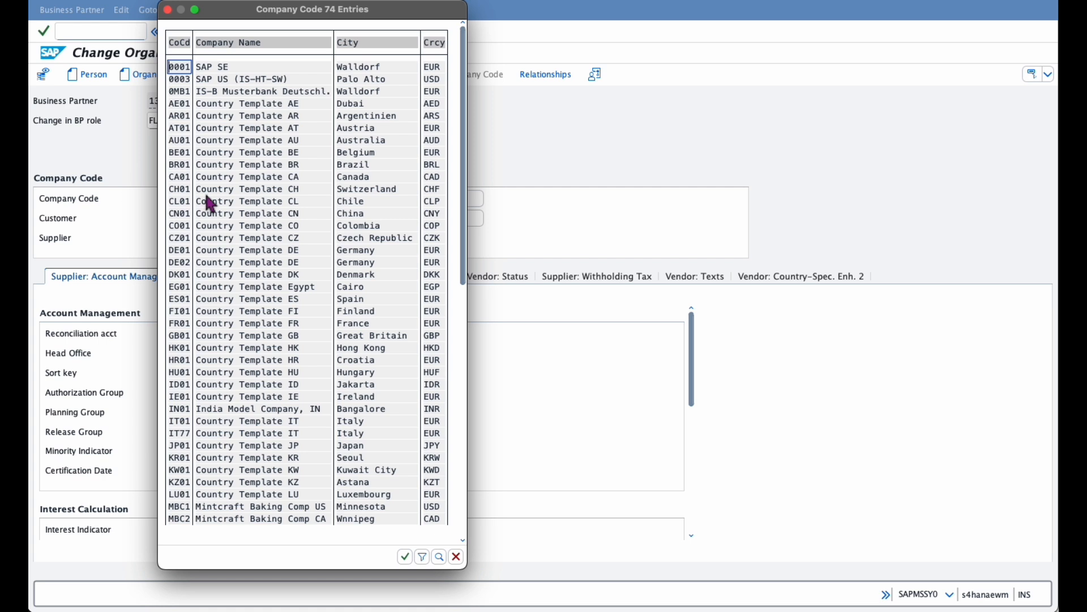
{"action": "double_click", "coordinate": [179, 65]}
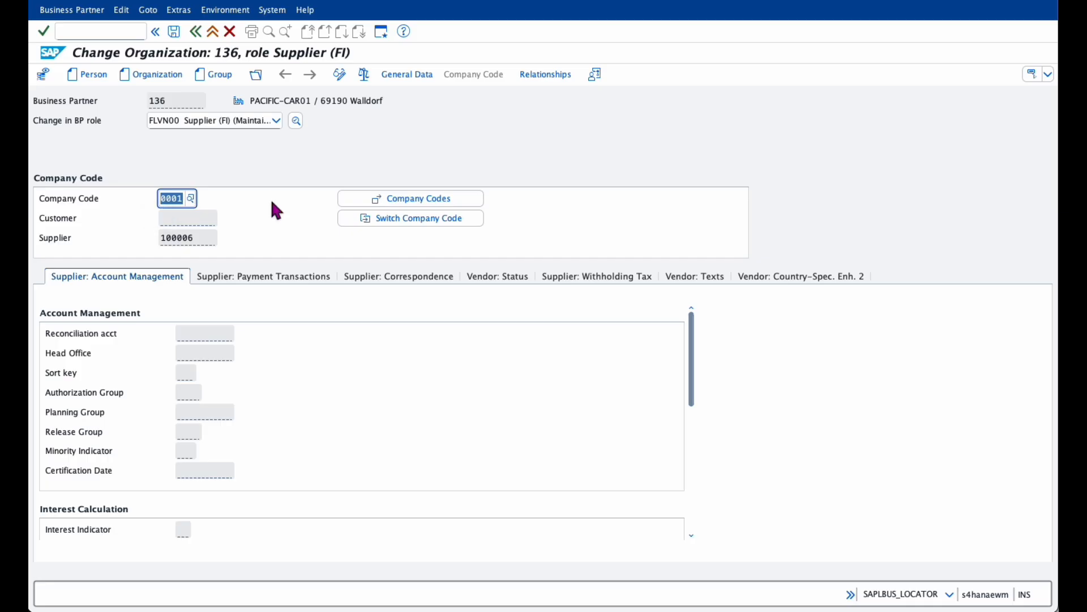
{"action": "key", "text": "Return"}
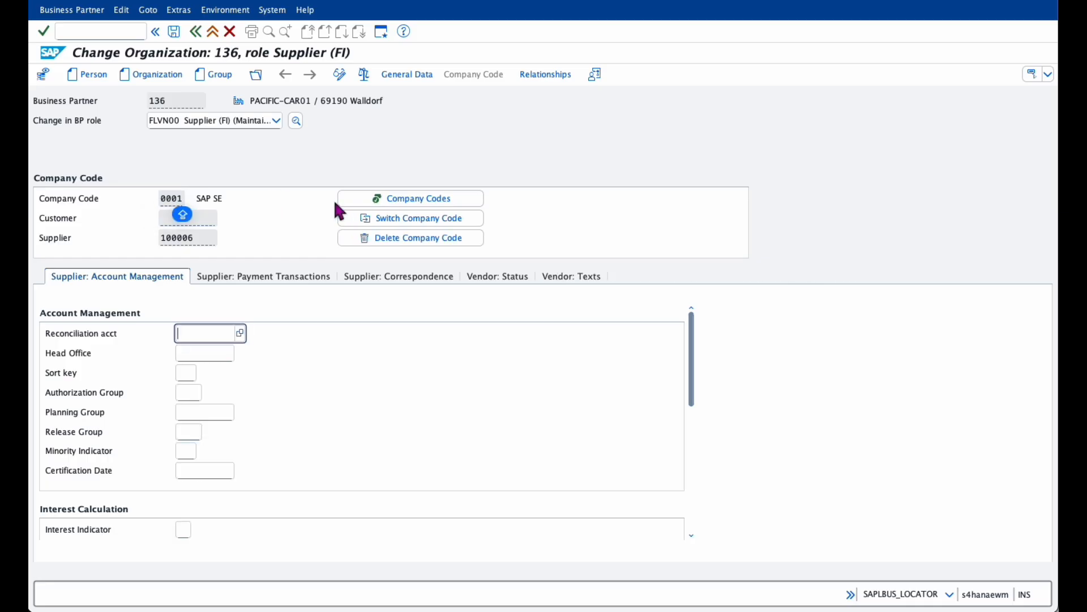
Set the reconciliation account to 160000 (Accounts payable-domestic) and save the company code data
{"action": "left_click", "coordinate": [240, 333]}
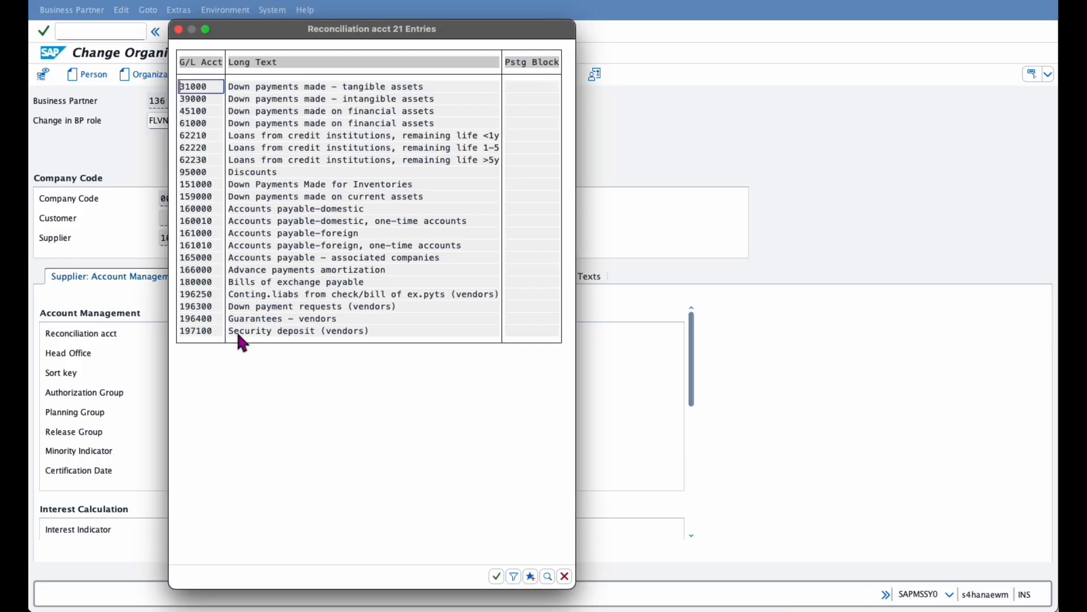
{"action": "left_click", "coordinate": [181, 194]}
{"action": "double_click", "coordinate": [181, 194]}
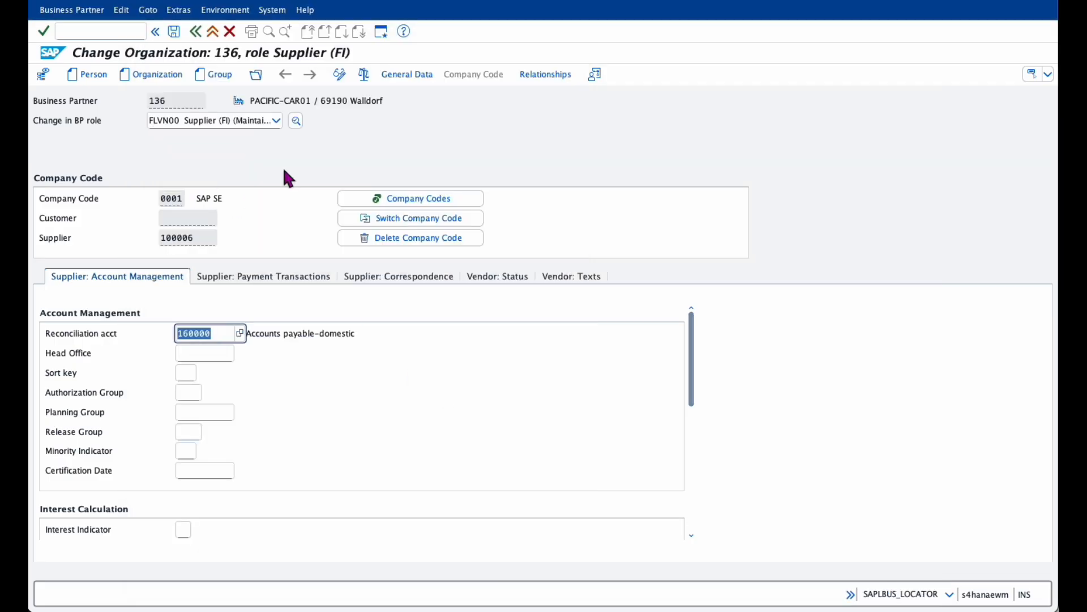
{"action": "left_click", "coordinate": [174, 32]}
Add the role FLVN01 Supplier (Purchasing) to the business partner
{"action": "left_click", "coordinate": [275, 121]}
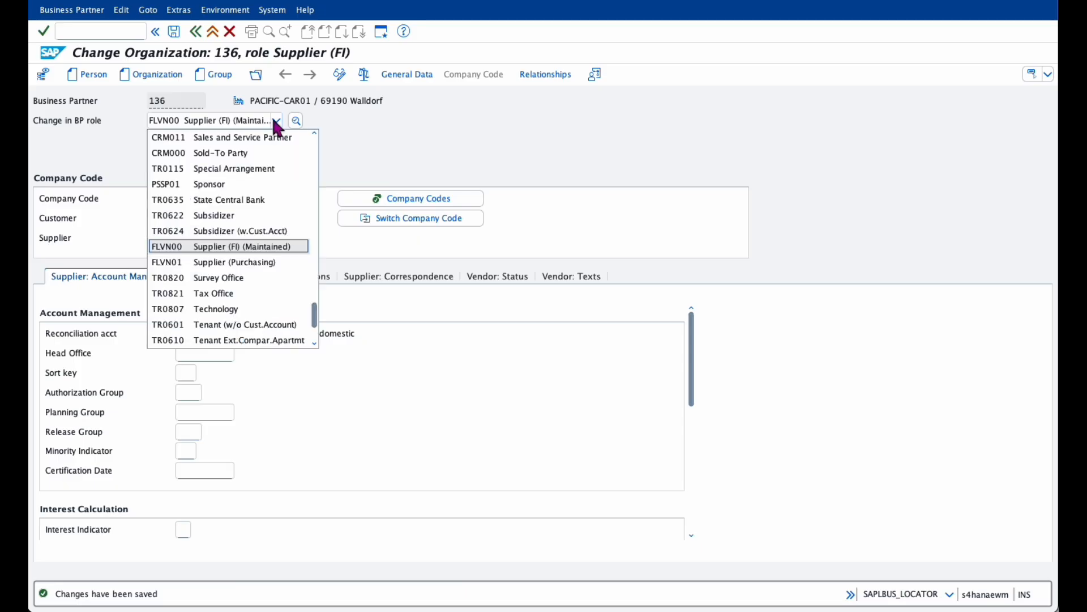
{"action": "left_click", "coordinate": [188, 264]}
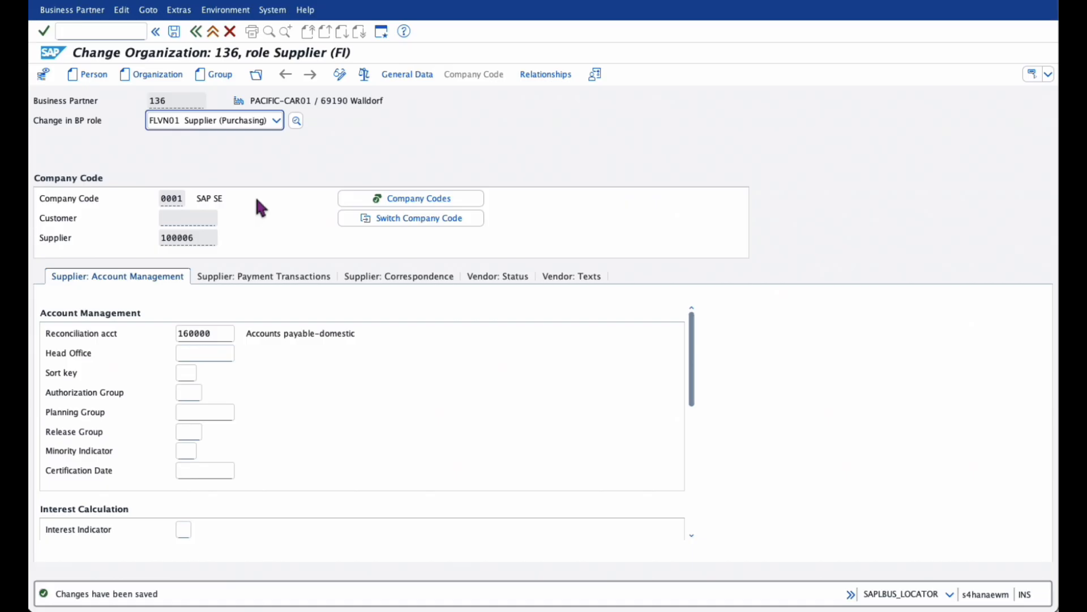
{"action": "key", "text": "Return"}
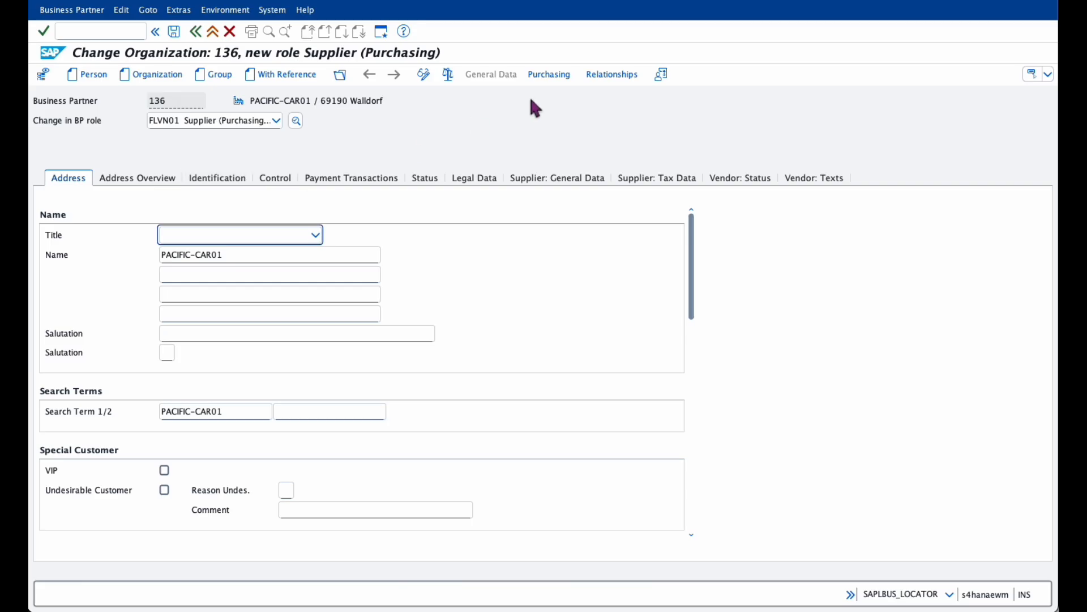
Assign purchasing organization 0001 (Einkaufsorg. 0001) in the supplier's purchasing data
{"action": "left_click", "coordinate": [556, 76]}
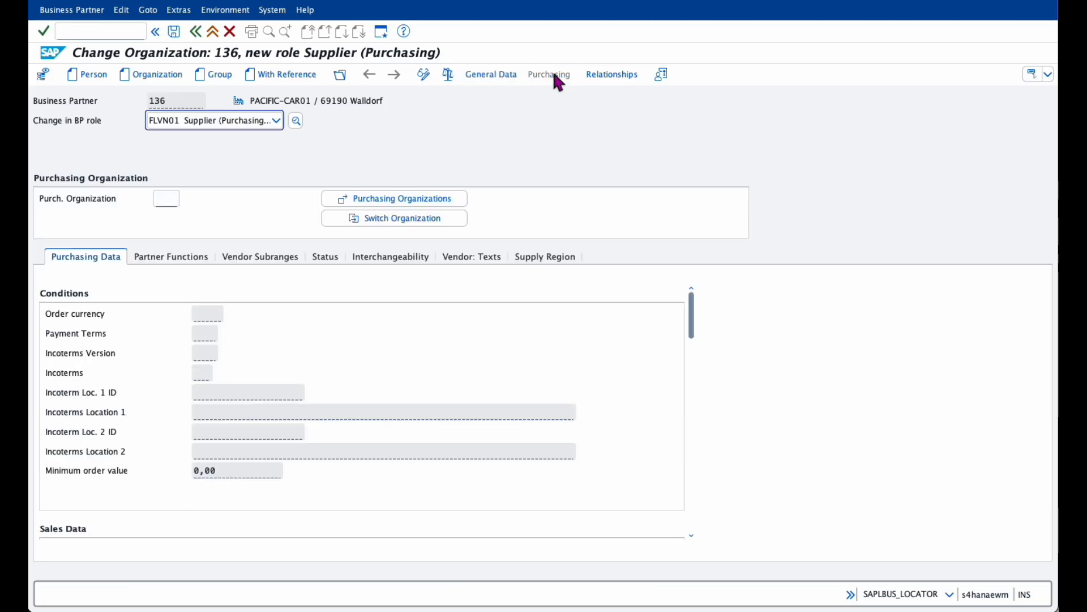
{"action": "left_click", "coordinate": [165, 199]}
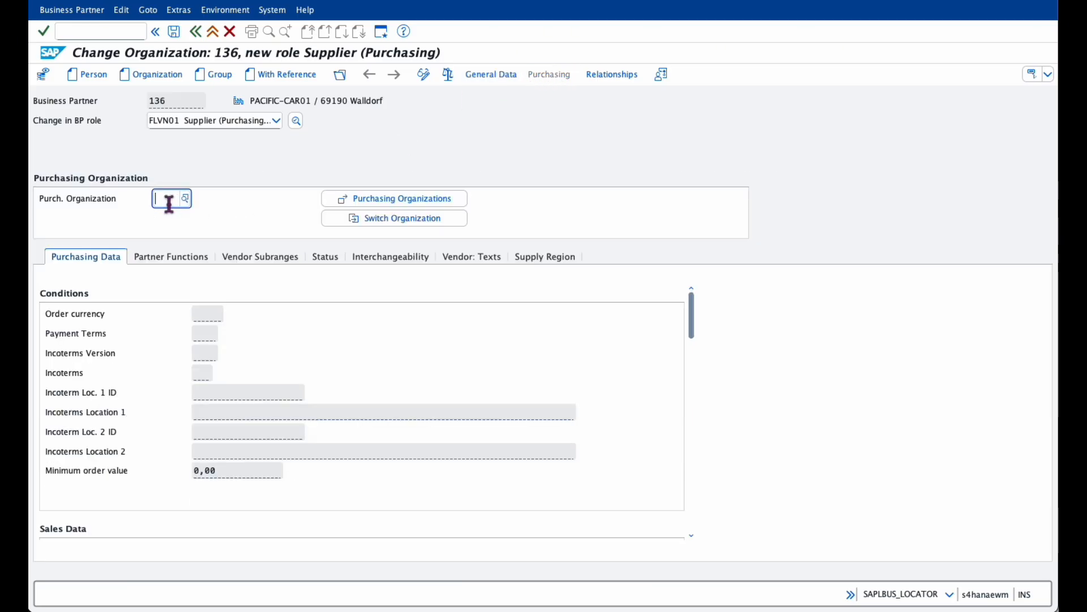
{"action": "left_click", "coordinate": [183, 199]}
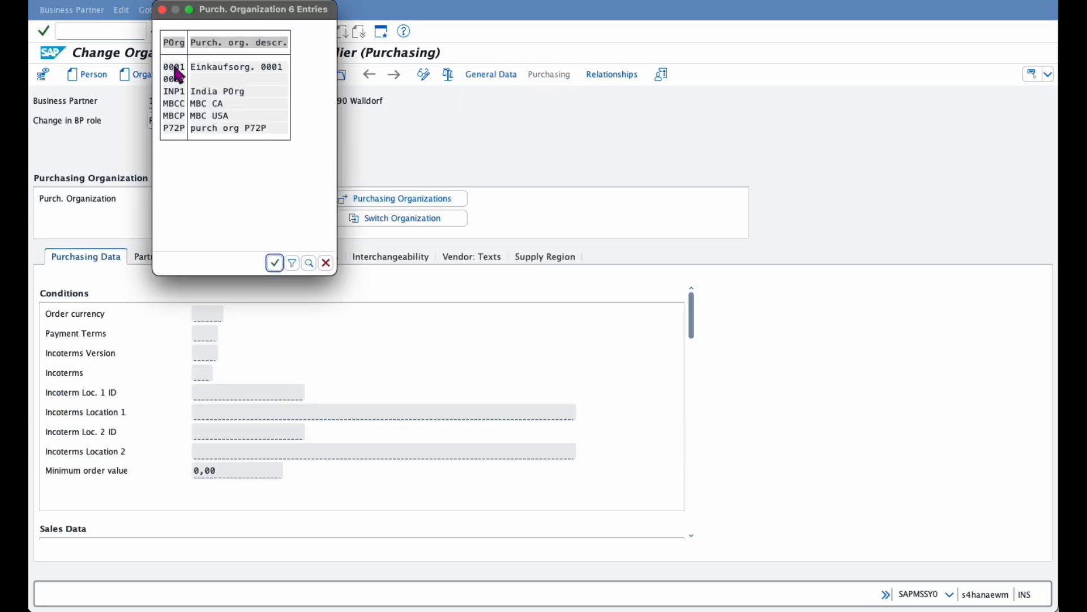
{"action": "double_click", "coordinate": [173, 69]}
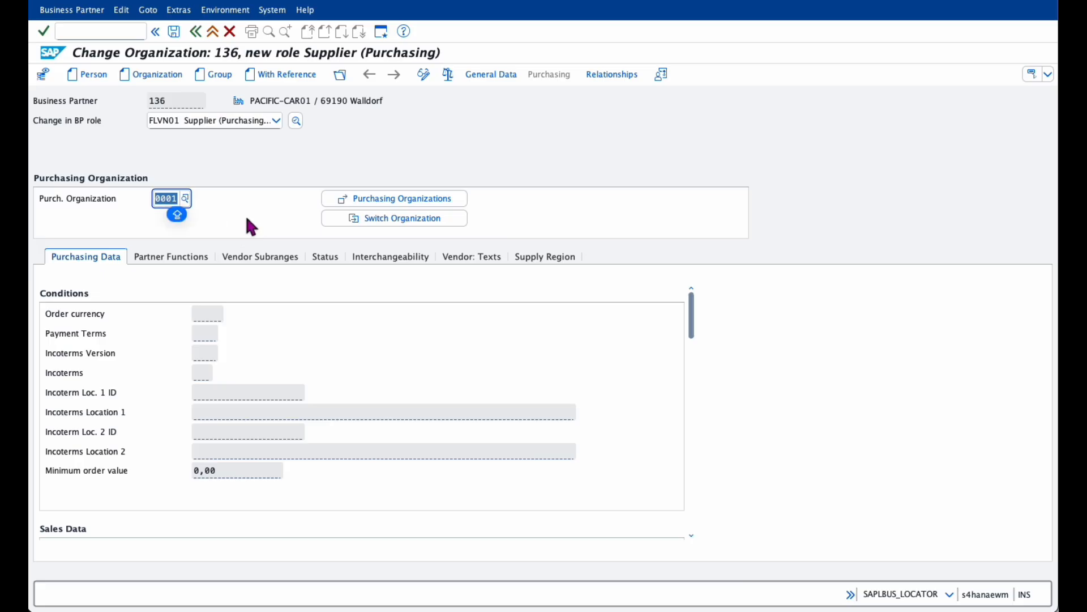
{"action": "key", "text": "Return"}
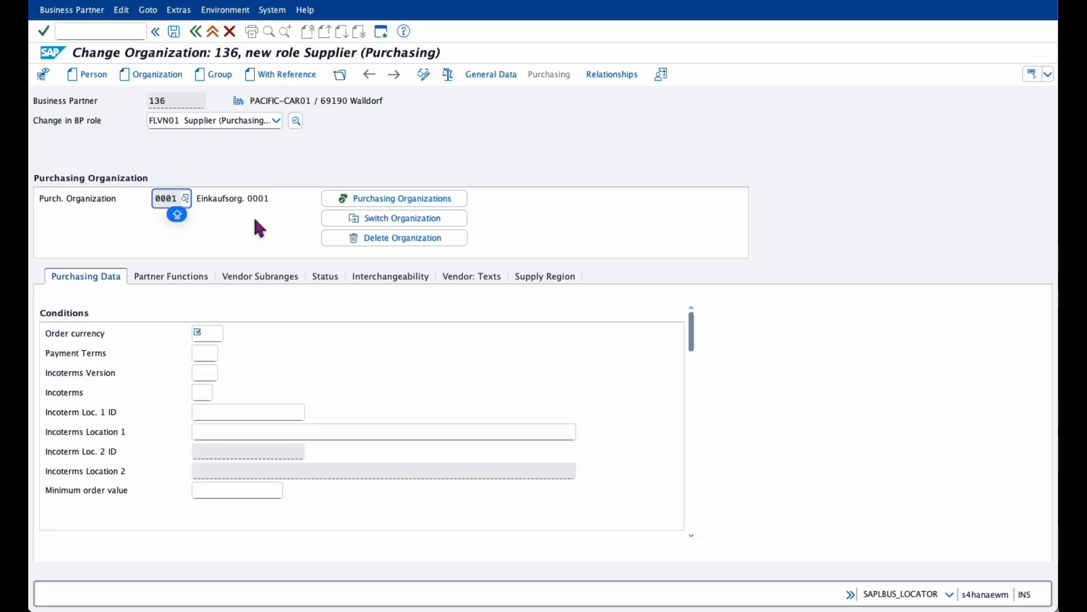
Set the supplier's order currency to EUR and its payment terms to 0001 in the purchasing conditions
{"action": "left_click", "coordinate": [212, 333]}
{"action": "left_click", "coordinate": [229, 334]}
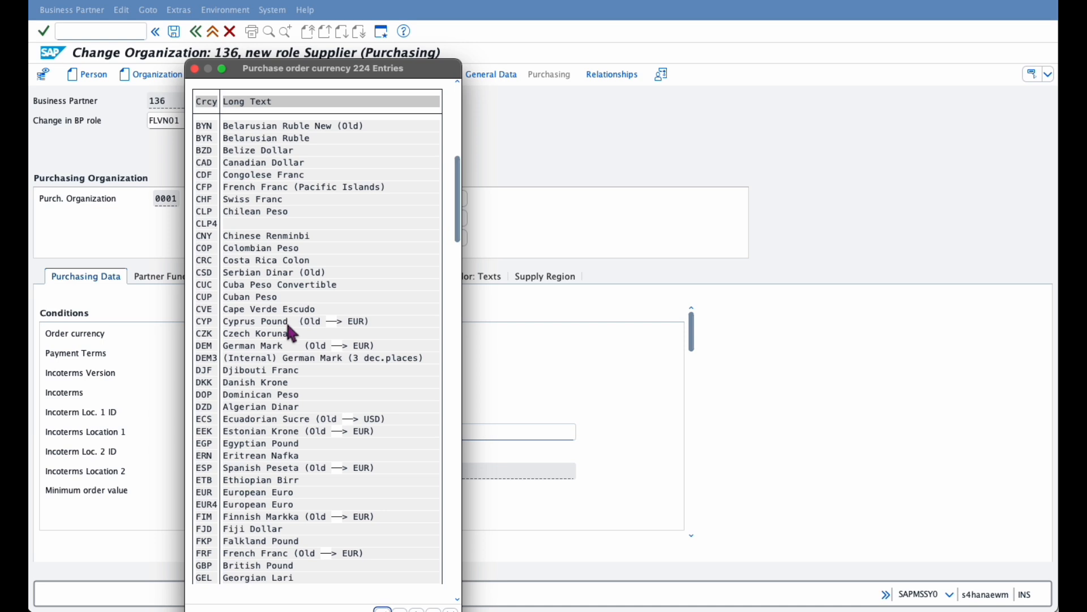
{"action": "double_click", "coordinate": [210, 494]}
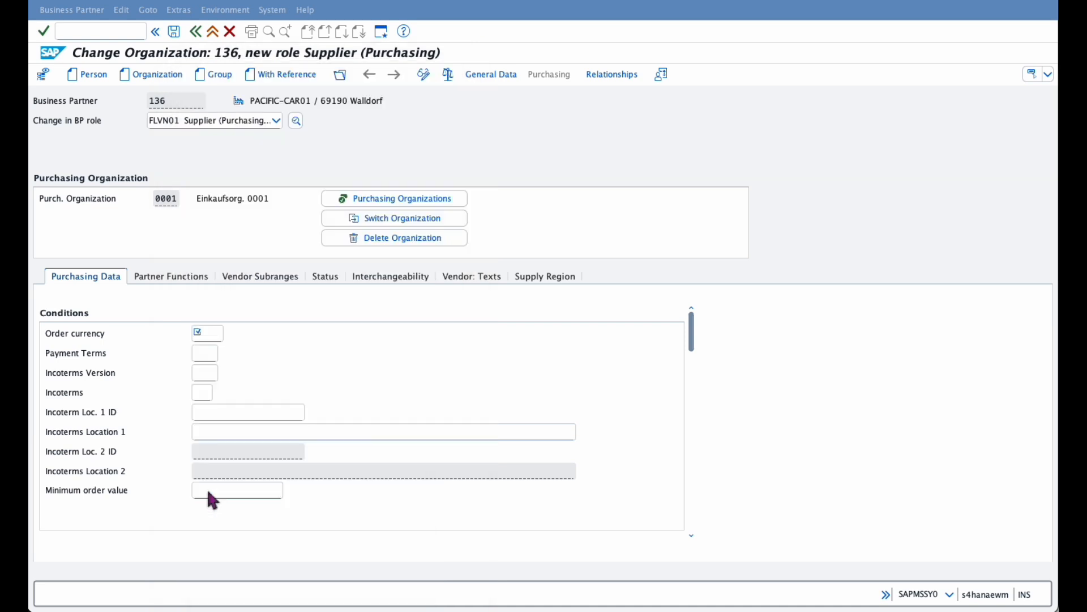
{"action": "left_click", "coordinate": [214, 353]}
{"action": "left_click", "coordinate": [224, 354]}
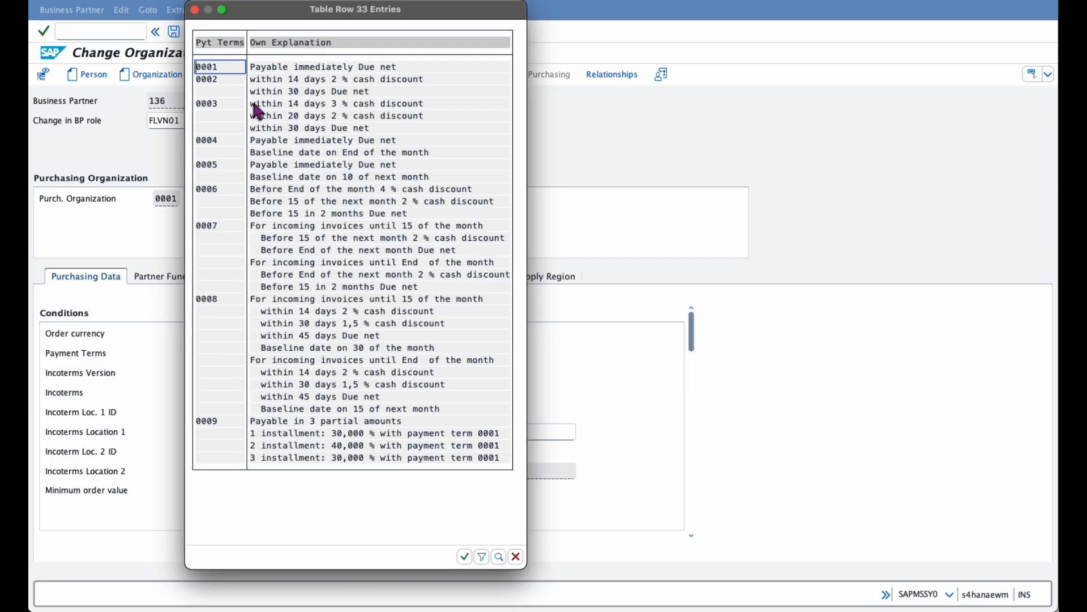
{"action": "left_click", "coordinate": [222, 67]}
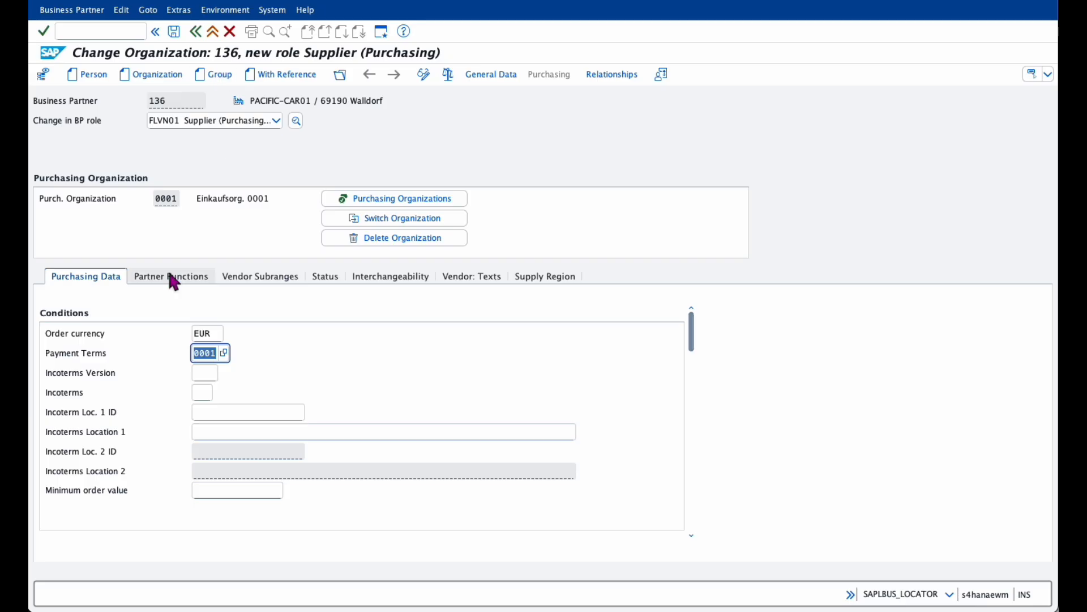
Enable GR-based invoice verification in the control data of the supplier's purchasing data
{"action": "left_click_drag", "start_coordinate": [693, 347], "coordinate": [689, 389]}
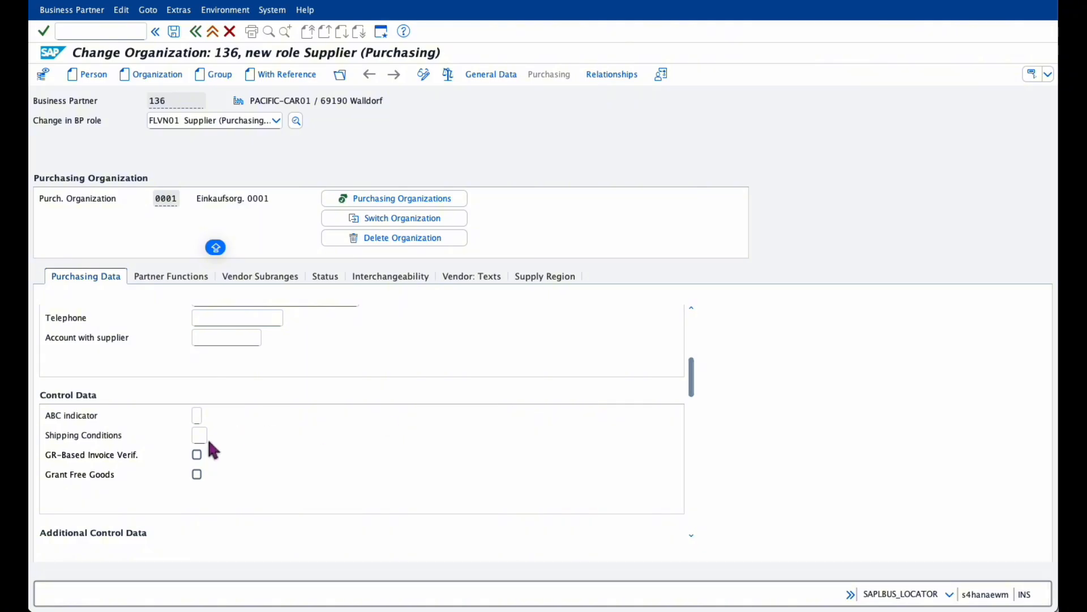
{"action": "left_click", "coordinate": [197, 455]}
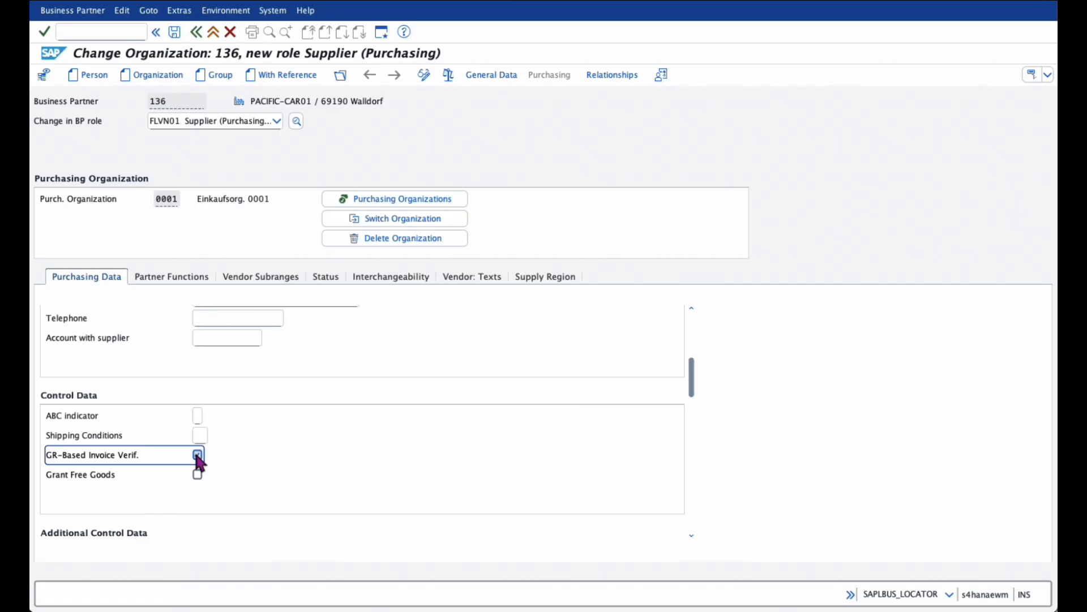
Set the default purchasing group to 001 and the planned delivery time to 2 for materials, and save the business partner
{"action": "left_click_drag", "start_coordinate": [692, 387], "coordinate": [697, 445]}
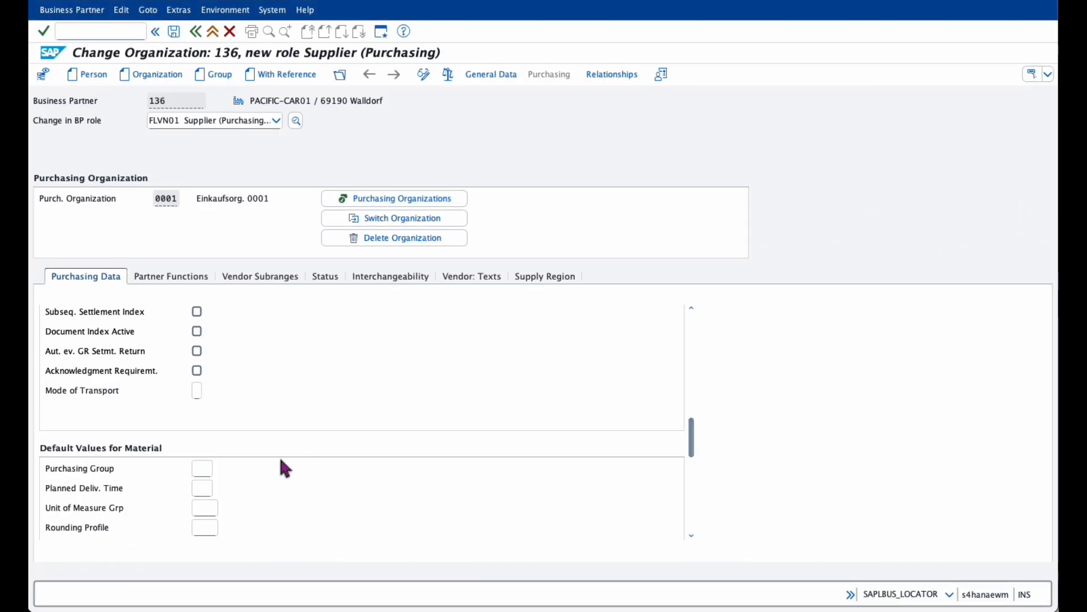
{"action": "left_click", "coordinate": [203, 468]}
{"action": "left_click", "coordinate": [219, 469]}
{"action": "double_click", "coordinate": [205, 417]}
{"action": "key", "text": "Tab"}
{"action": "type", "text": "2"}
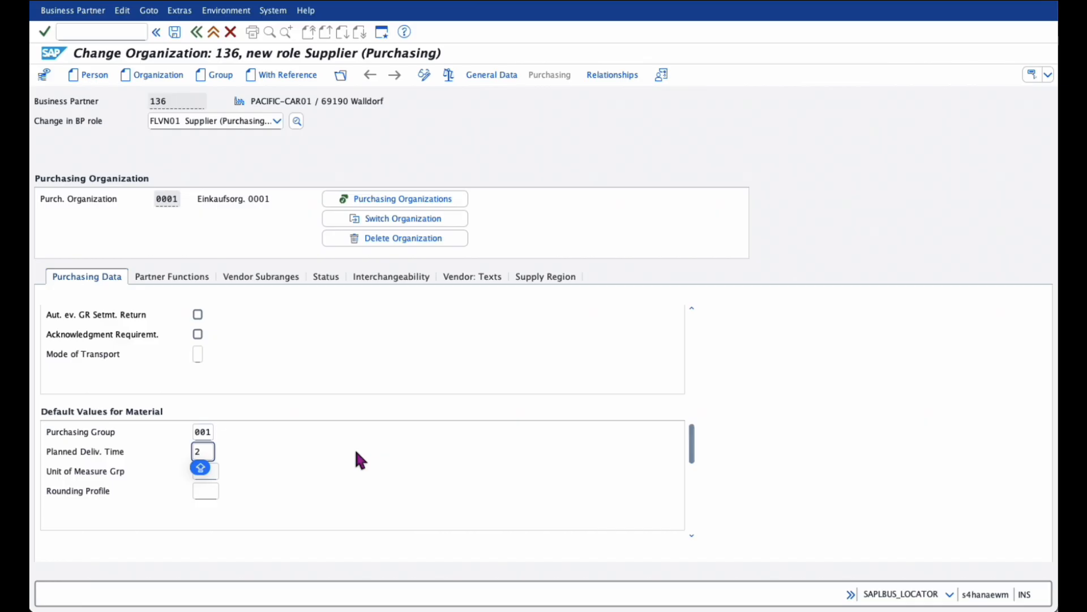
{"action": "left_click", "coordinate": [174, 33]}
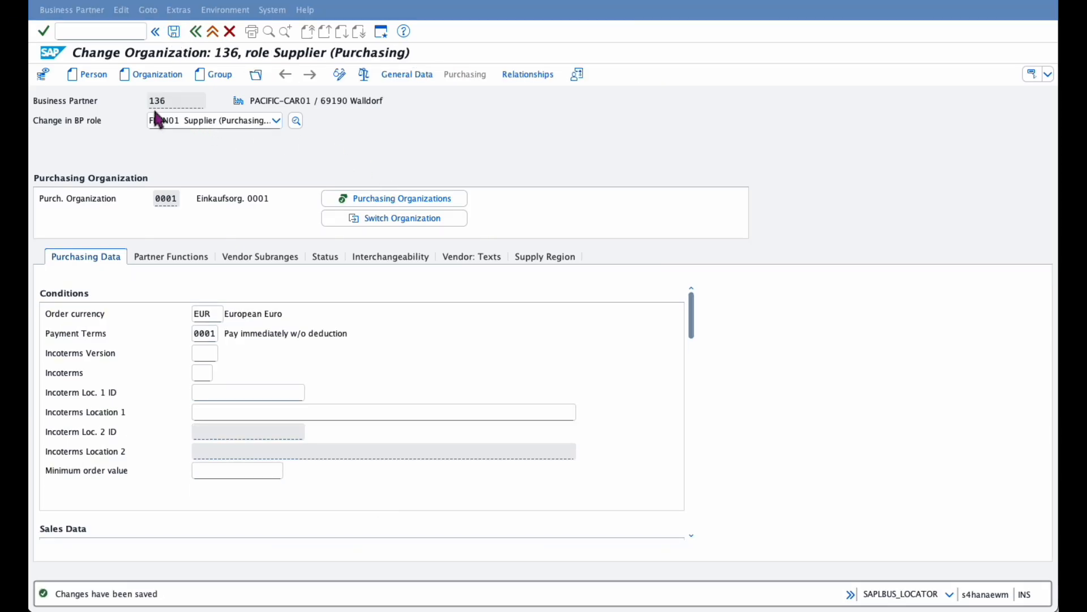
{"action": "left_click", "coordinate": [295, 121]}
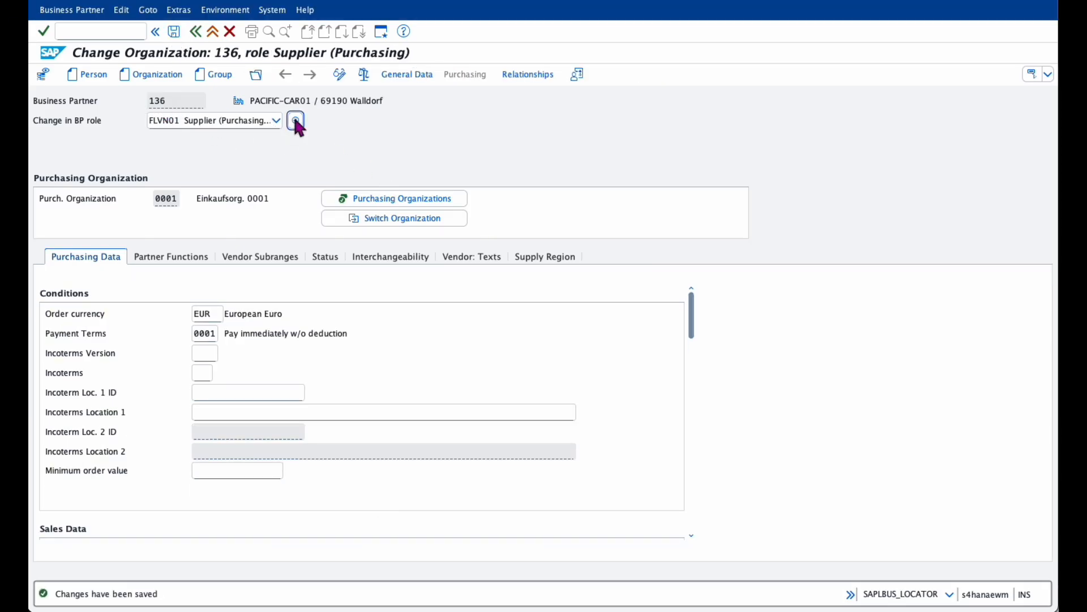
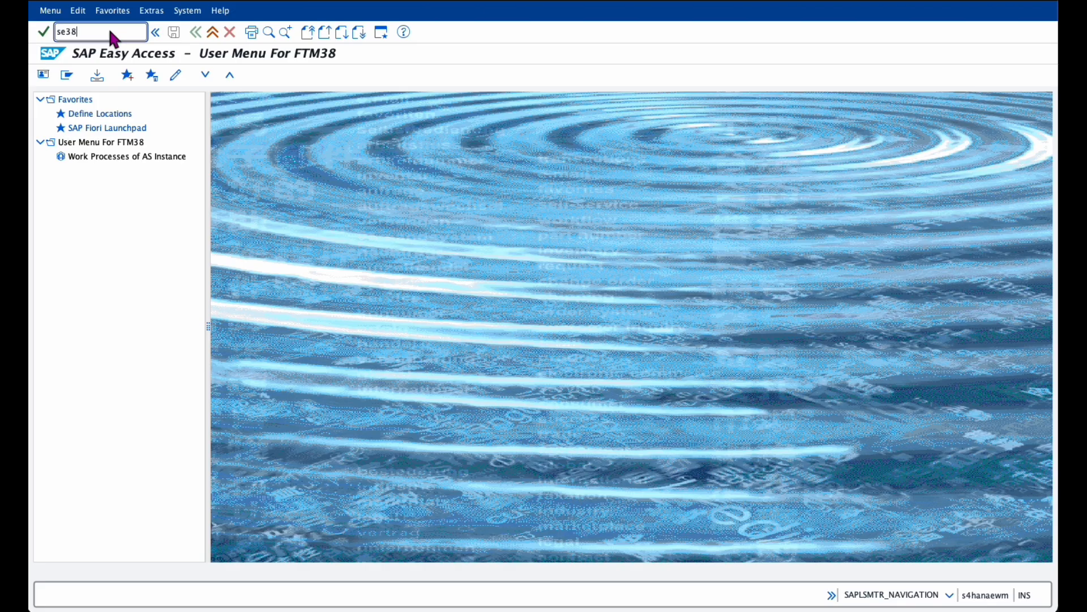
Open the ABAP Editor with transaction SE38 and execute the program /SAPAPO/CREATE_LOCATION
{"action": "key", "text": "Return"}
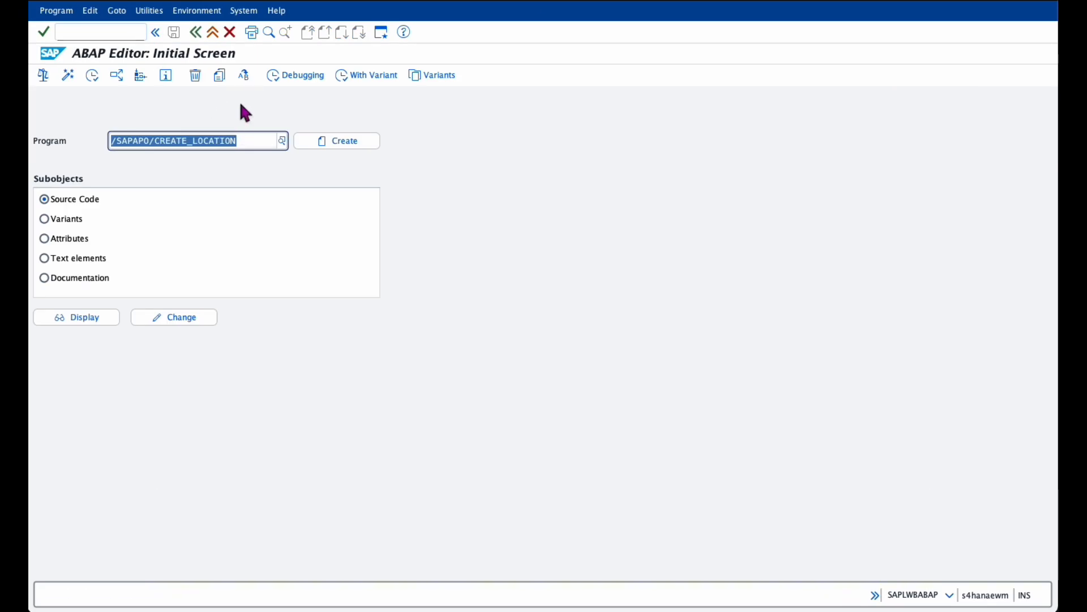
{"action": "left_click", "coordinate": [247, 142]}
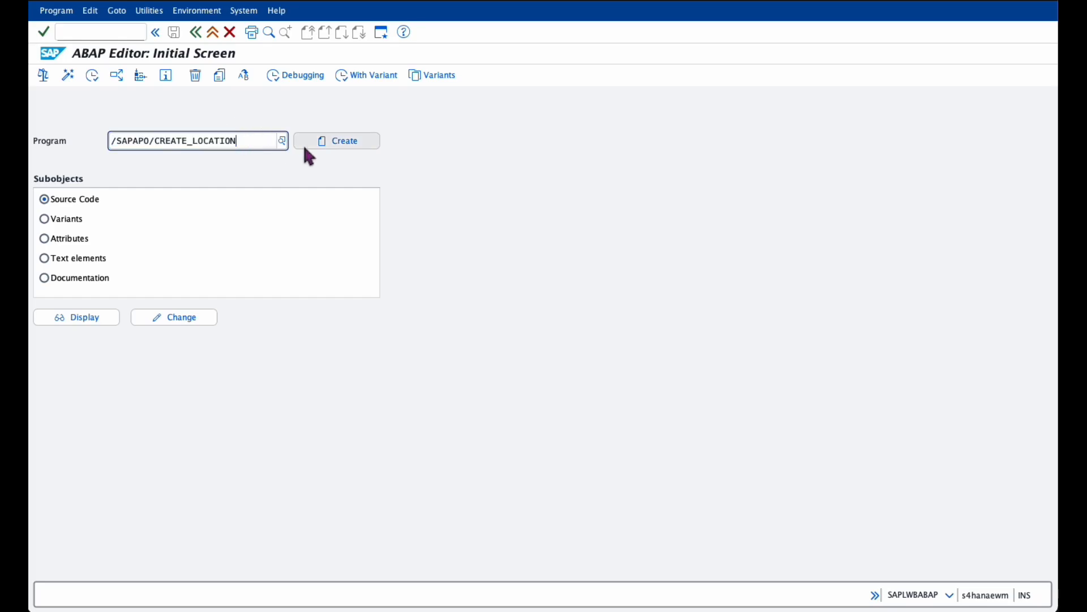
{"action": "left_click", "coordinate": [93, 76]}
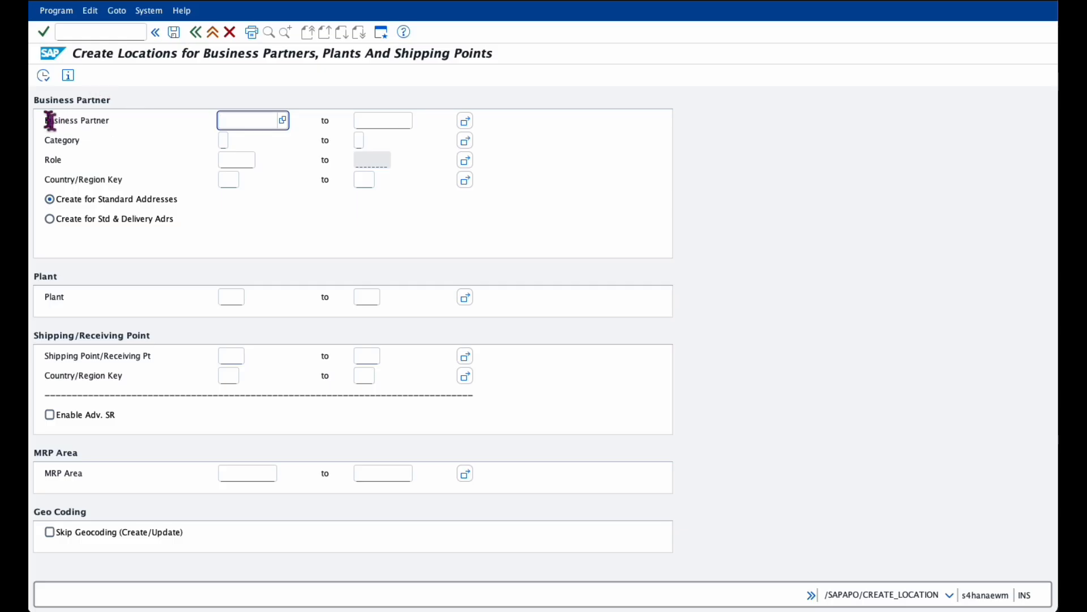
{"action": "left_click", "coordinate": [65, 297]}
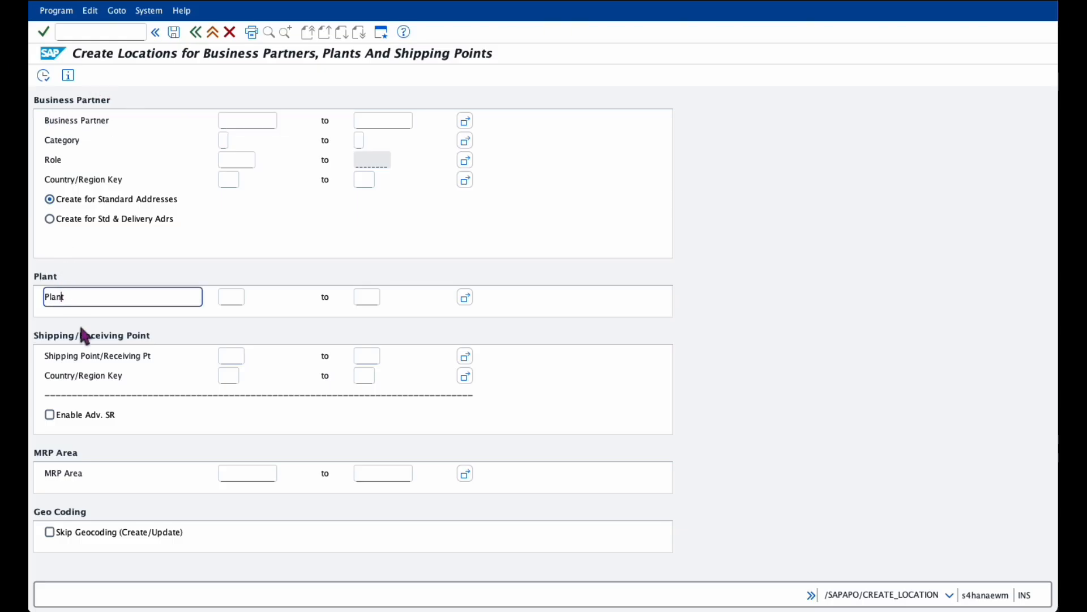
{"action": "left_click", "coordinate": [112, 351]}
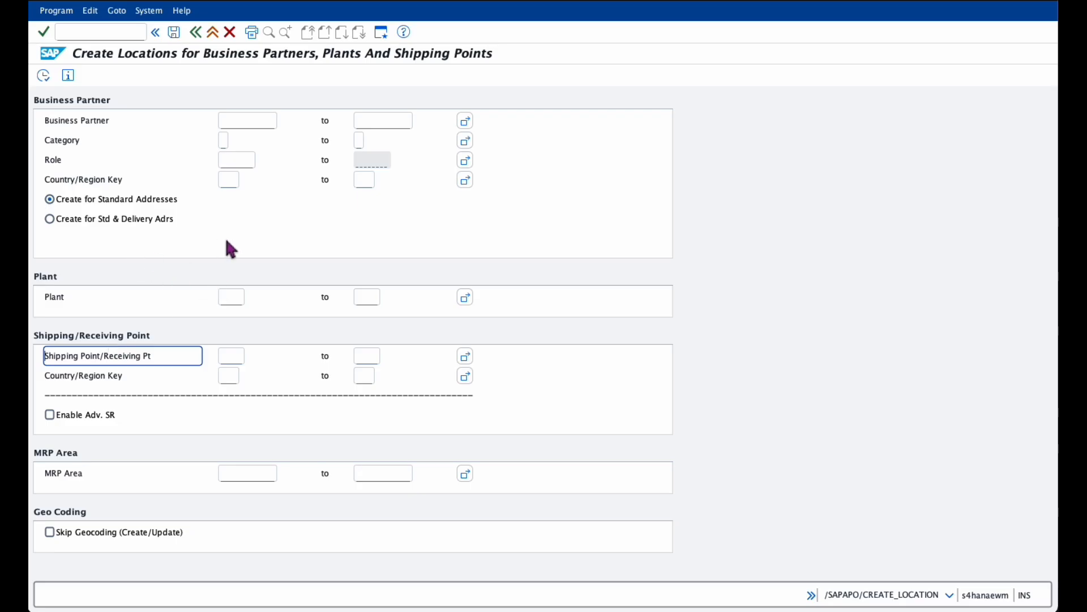
Search the business partners by the name pacific* and select the numeric PACIFIC-CAR01 entry for location creation
{"action": "left_click", "coordinate": [231, 122]}
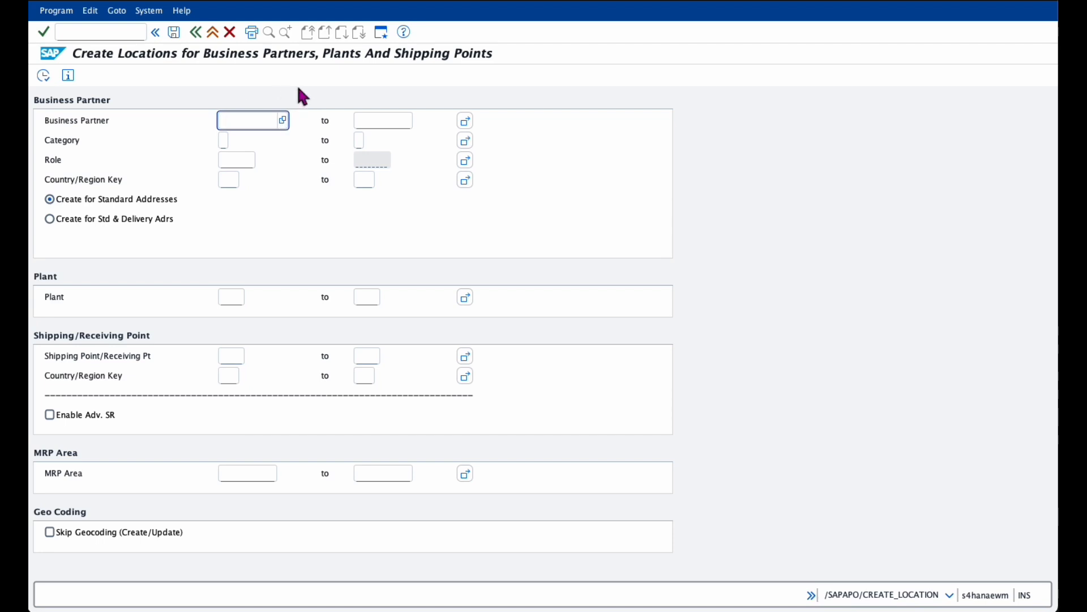
{"action": "left_click", "coordinate": [282, 121]}
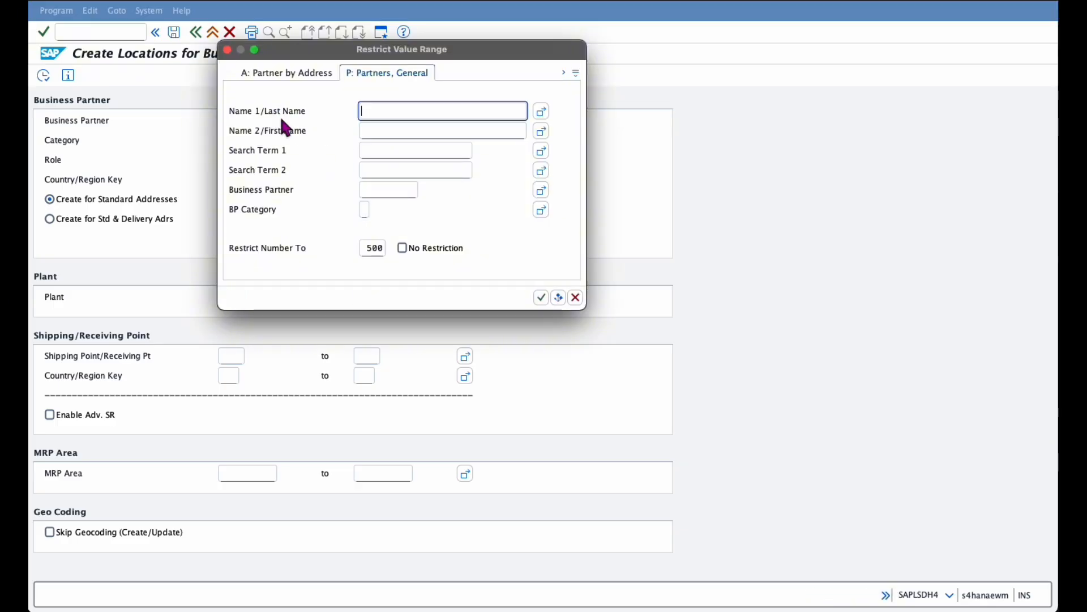
{"action": "key", "text": "Down"}
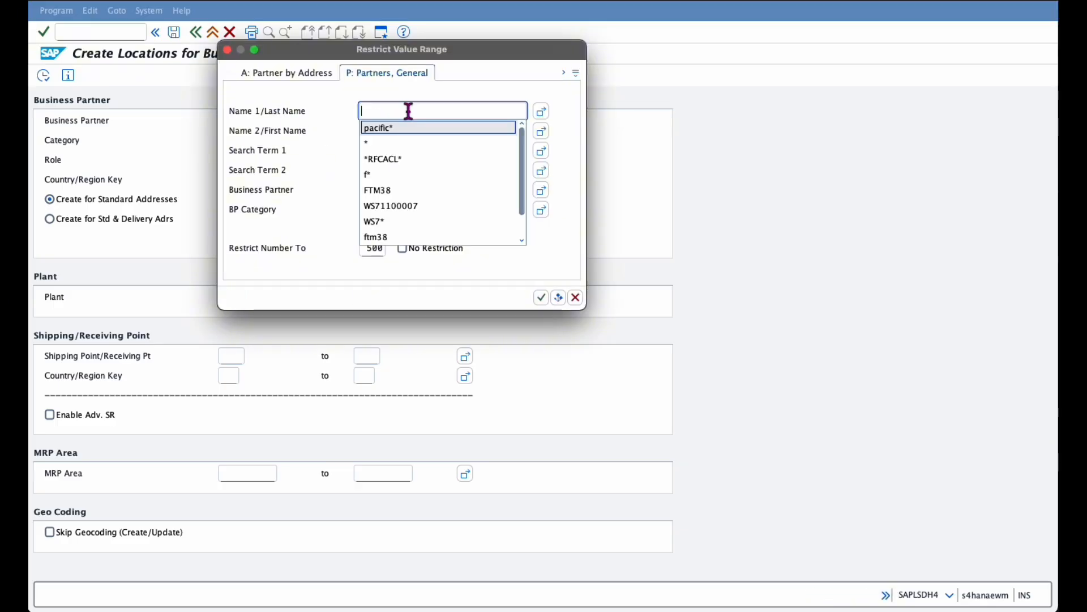
{"action": "key", "text": "Return"}
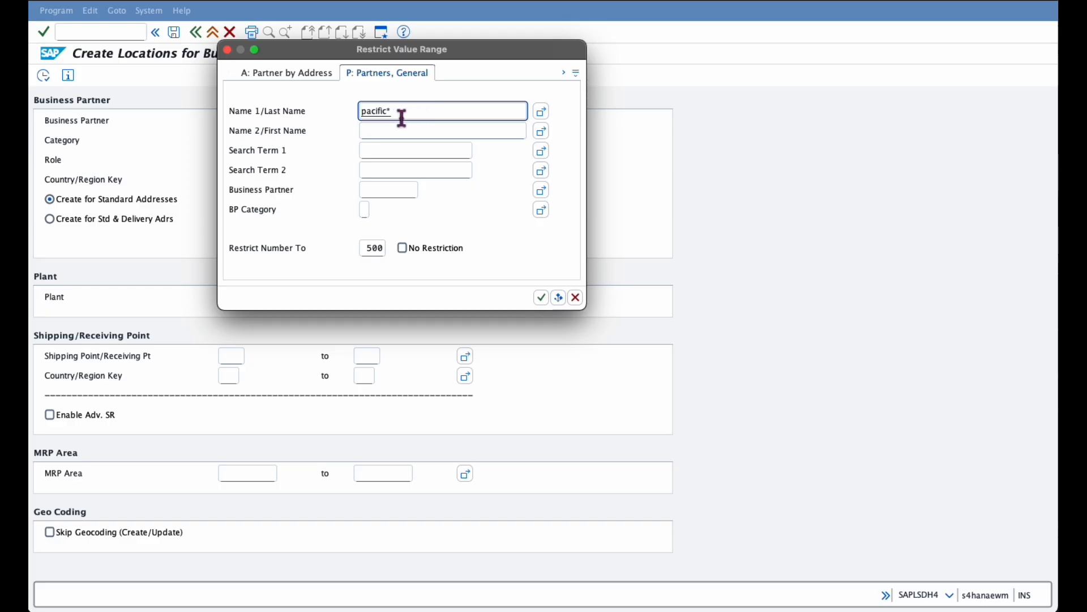
{"action": "left_click", "coordinate": [538, 298]}
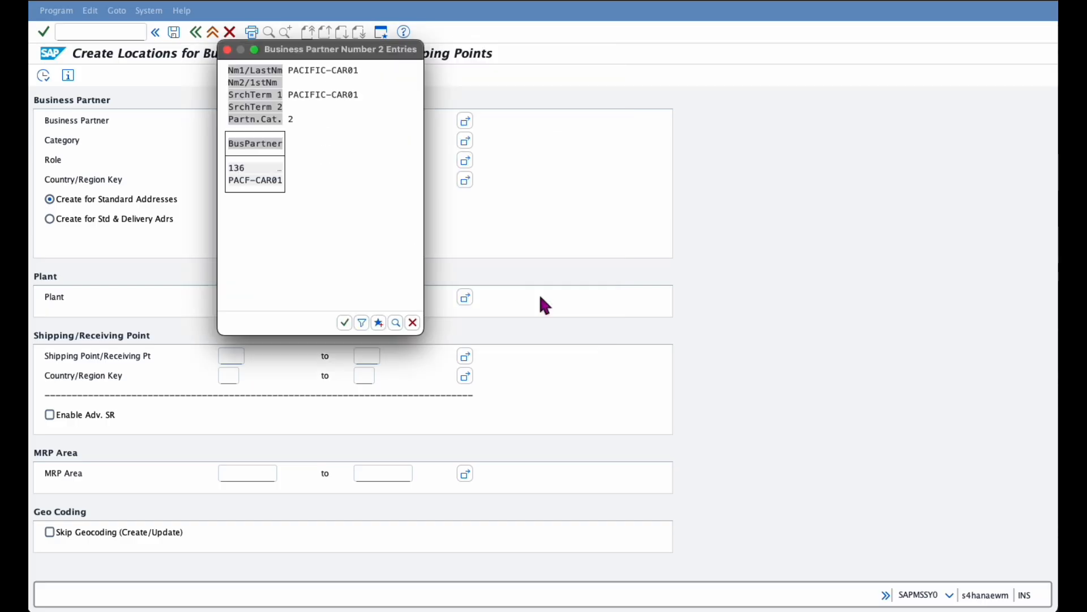
{"action": "double_click", "coordinate": [238, 167]}
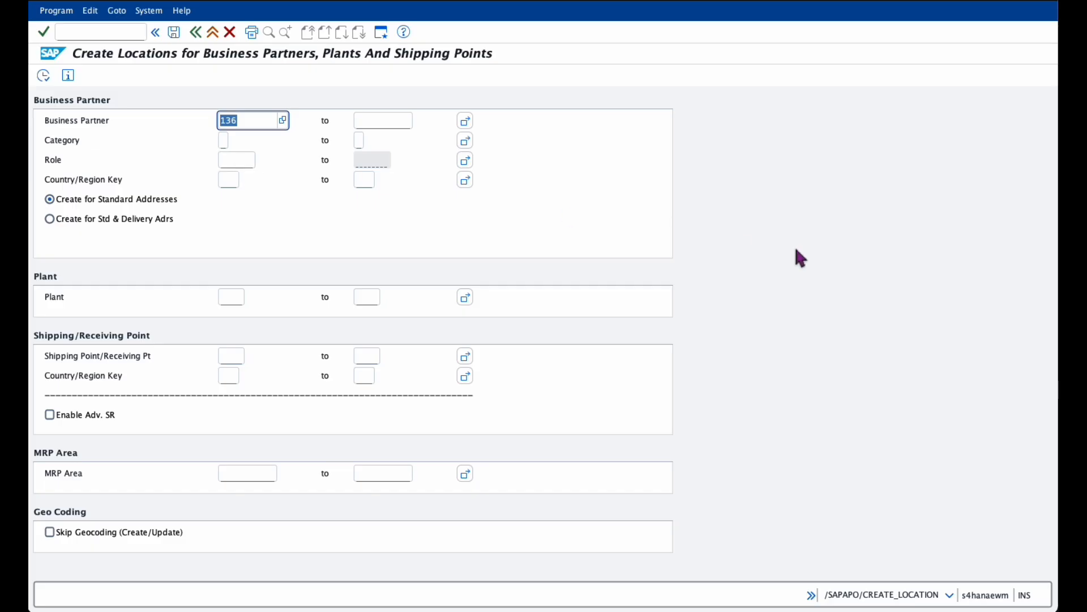
Run the location creation for the selected business partner, review its message log, and return to the SAP Easy Access menu
{"action": "left_click", "coordinate": [43, 76]}
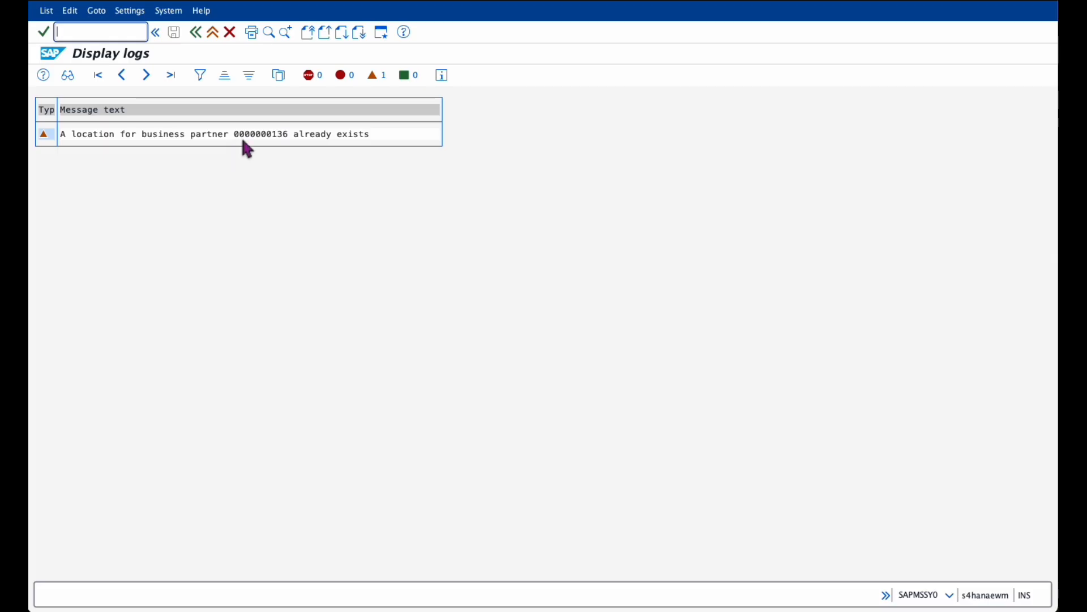
{"action": "left_click_drag", "start_coordinate": [368, 138], "coordinate": [45, 140]}
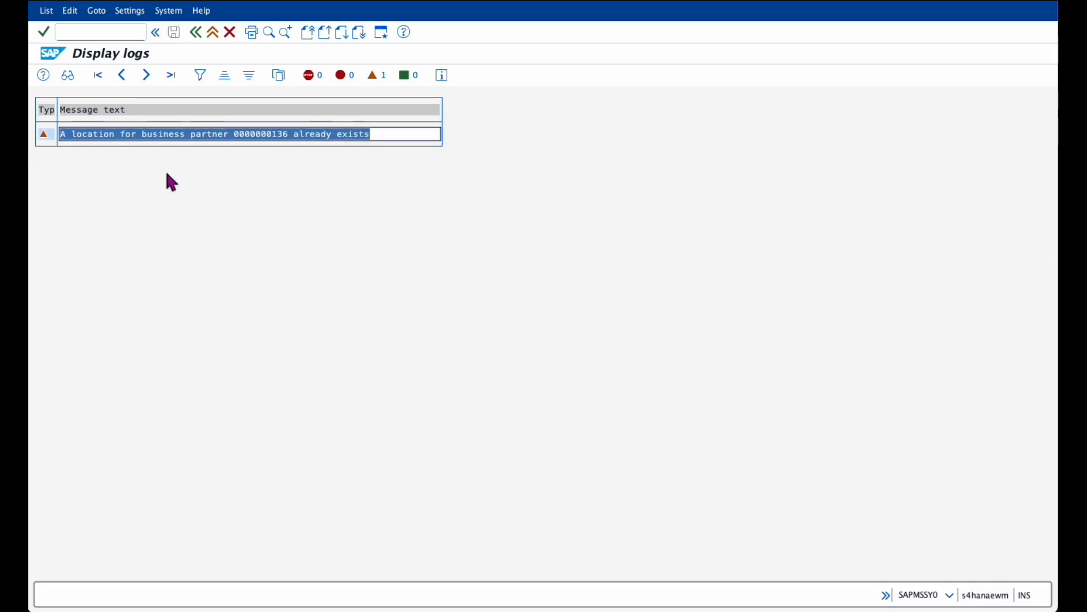
{"action": "left_click", "coordinate": [74, 30]}
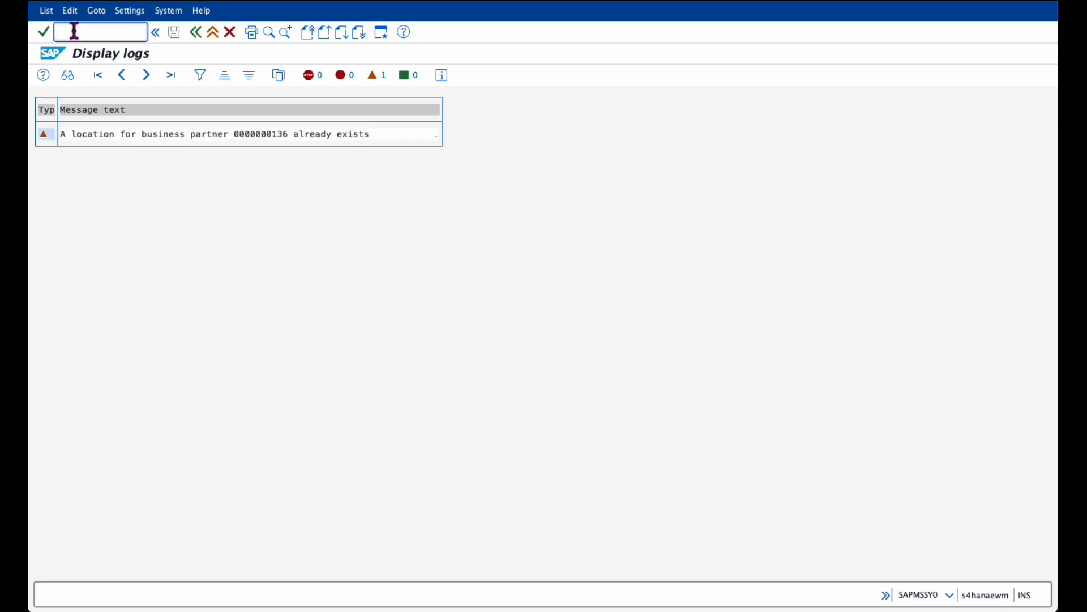
{"action": "left_click", "coordinate": [230, 33]}
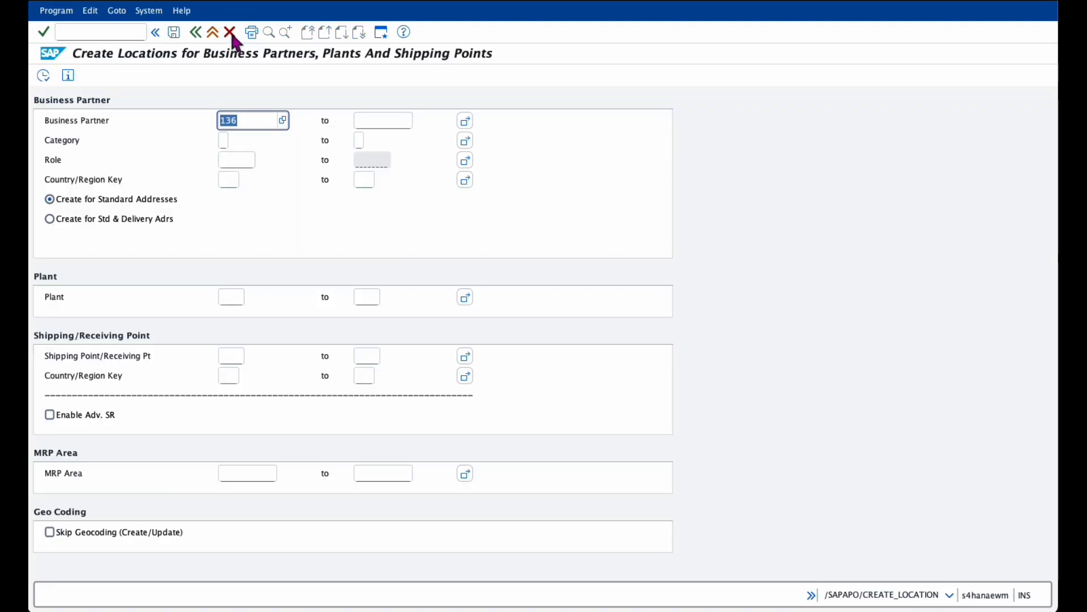
{"action": "left_click", "coordinate": [197, 32]}
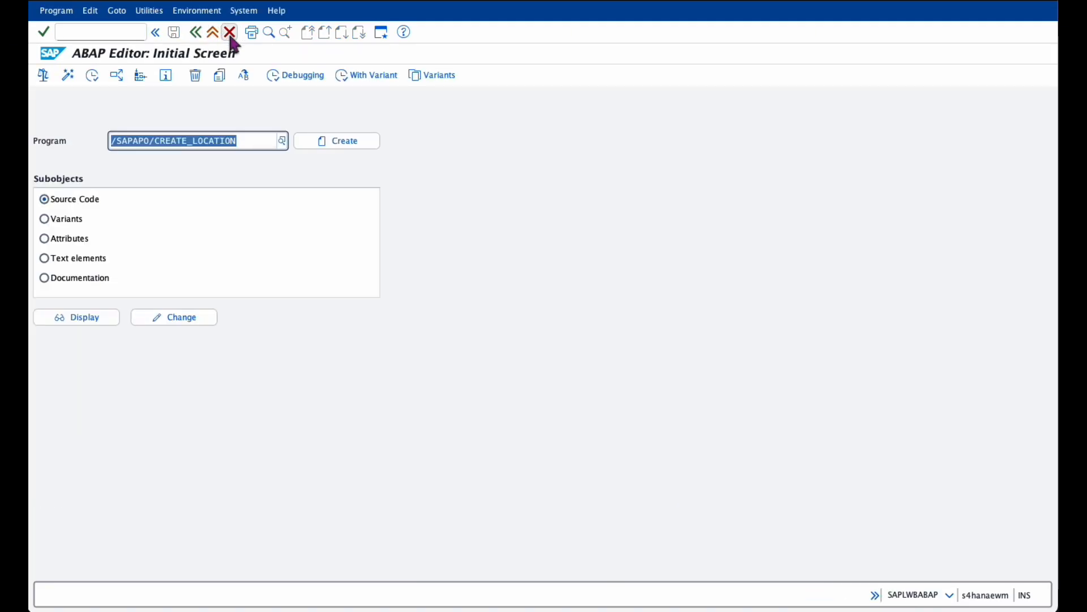
{"action": "left_click", "coordinate": [230, 32]}
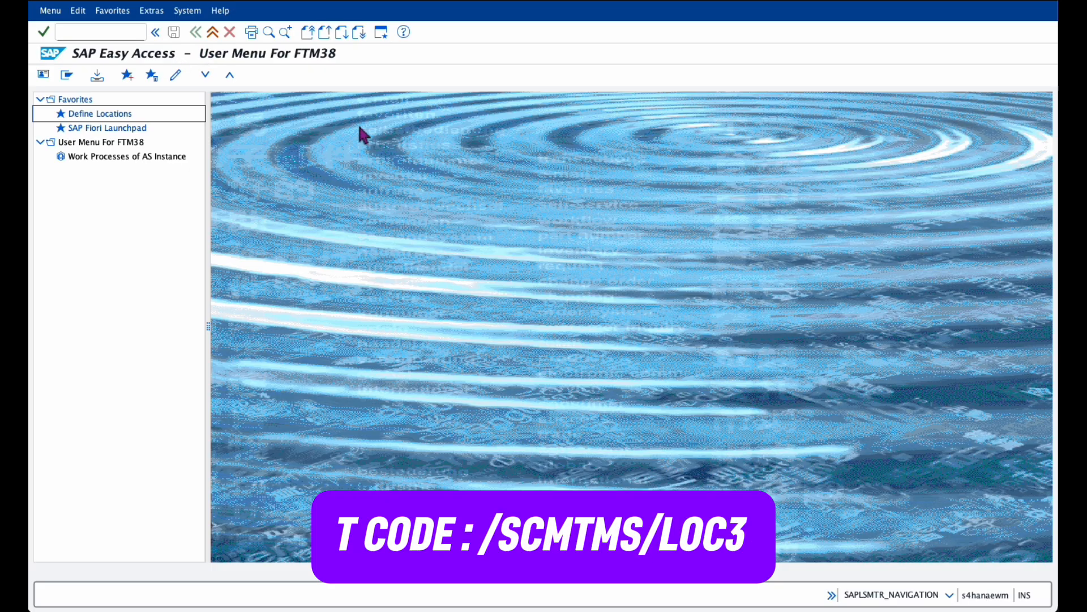
In Define Locations, clear the location type, display the location referenced by the PACIFIC-CAR01 business partner number, and view its address
{"action": "left_click", "coordinate": [113, 115]}
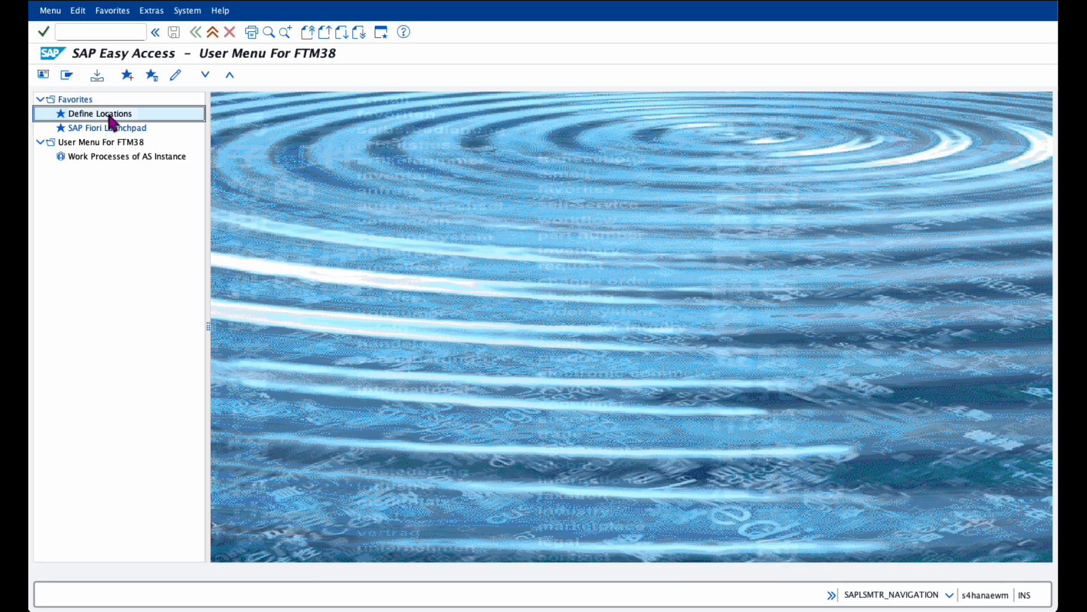
{"action": "double_click", "coordinate": [111, 117]}
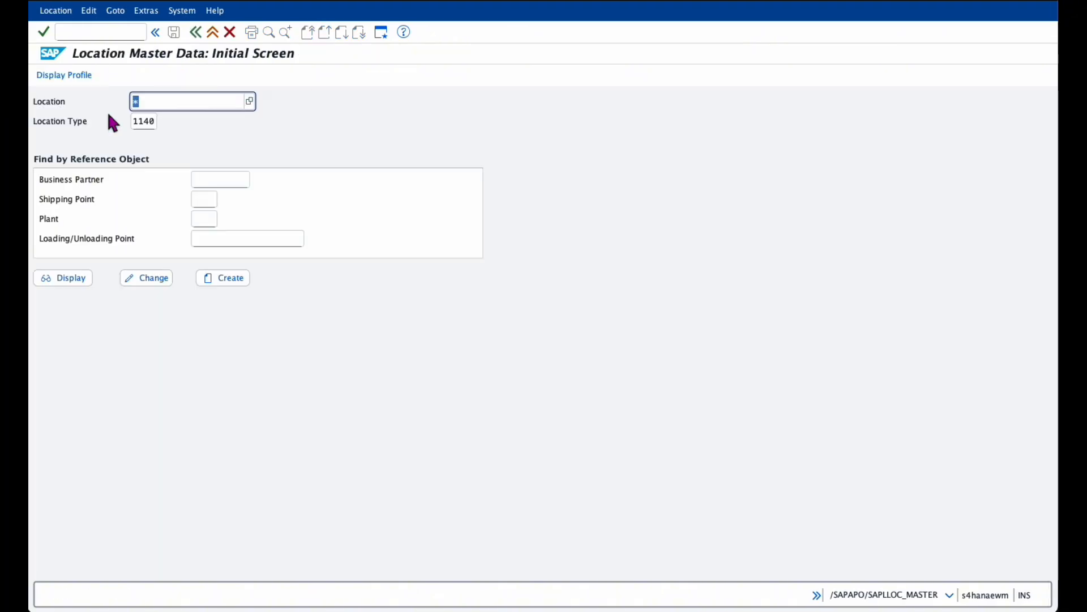
{"action": "double_click", "coordinate": [142, 121]}
{"action": "key", "text": "Delete"}
{"action": "left_click", "coordinate": [210, 125]}
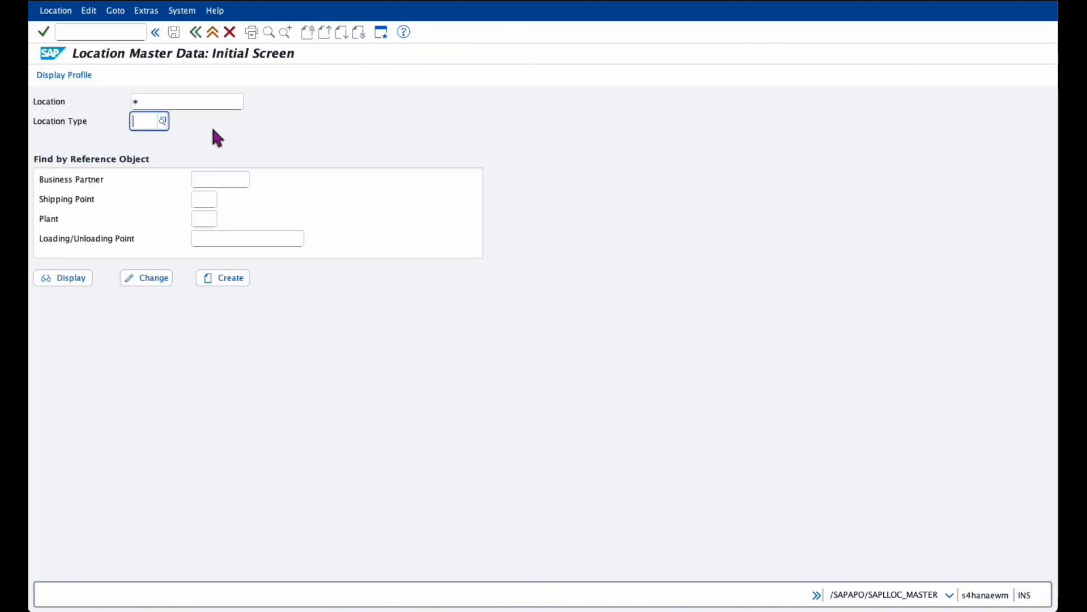
{"action": "left_click", "coordinate": [202, 181]}
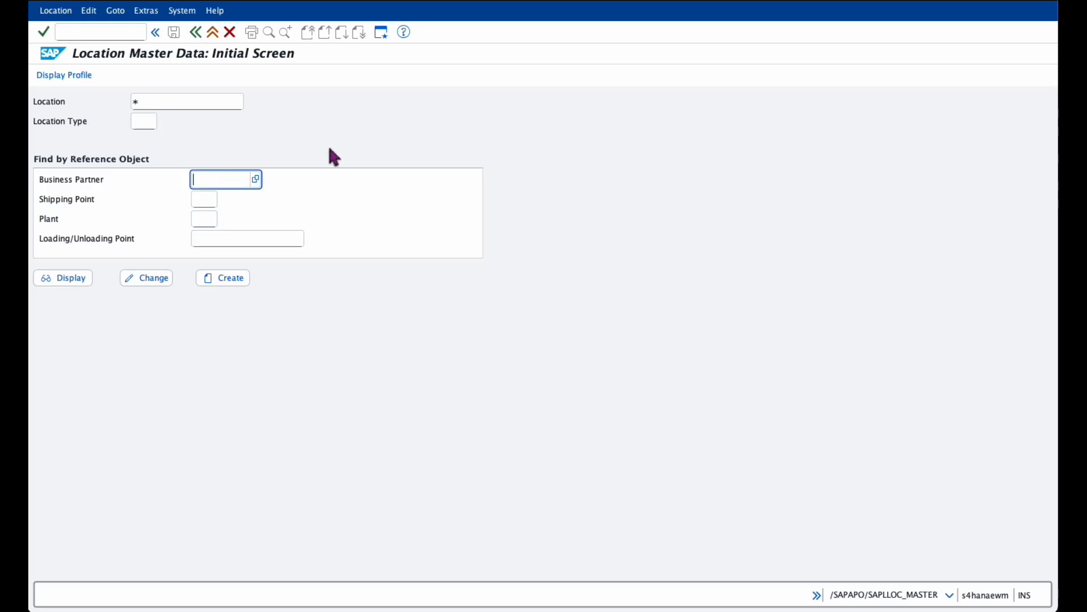
{"action": "type", "text": "136"}
{"action": "left_click", "coordinate": [77, 281]}
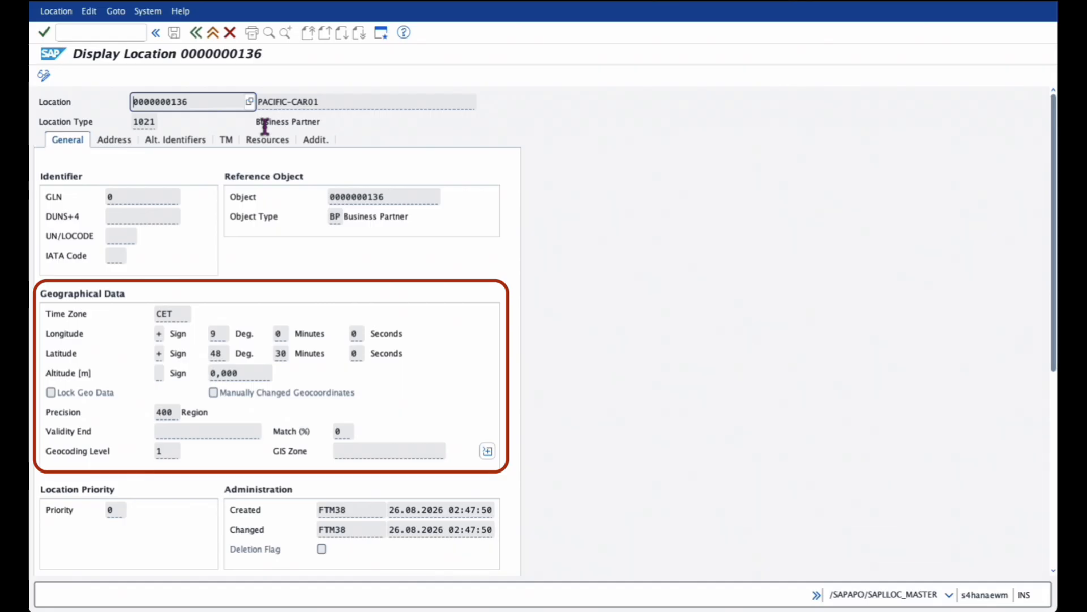
{"action": "left_click", "coordinate": [119, 143]}
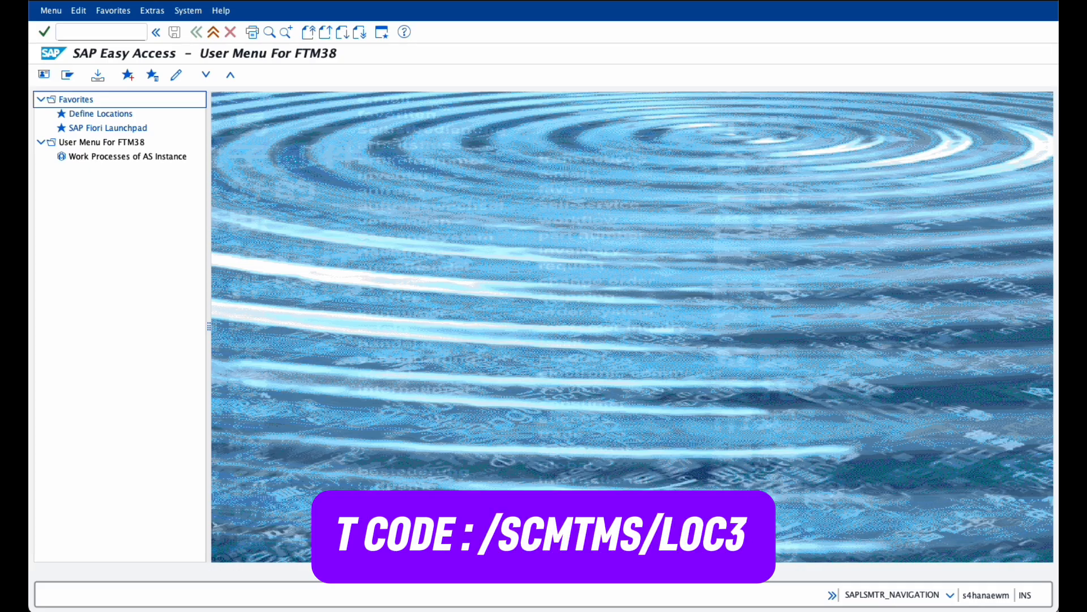
Reopen Define Locations and enter location PACIFIC-HUB01 with location type 1140 (Hub)
{"action": "double_click", "coordinate": [88, 116]}
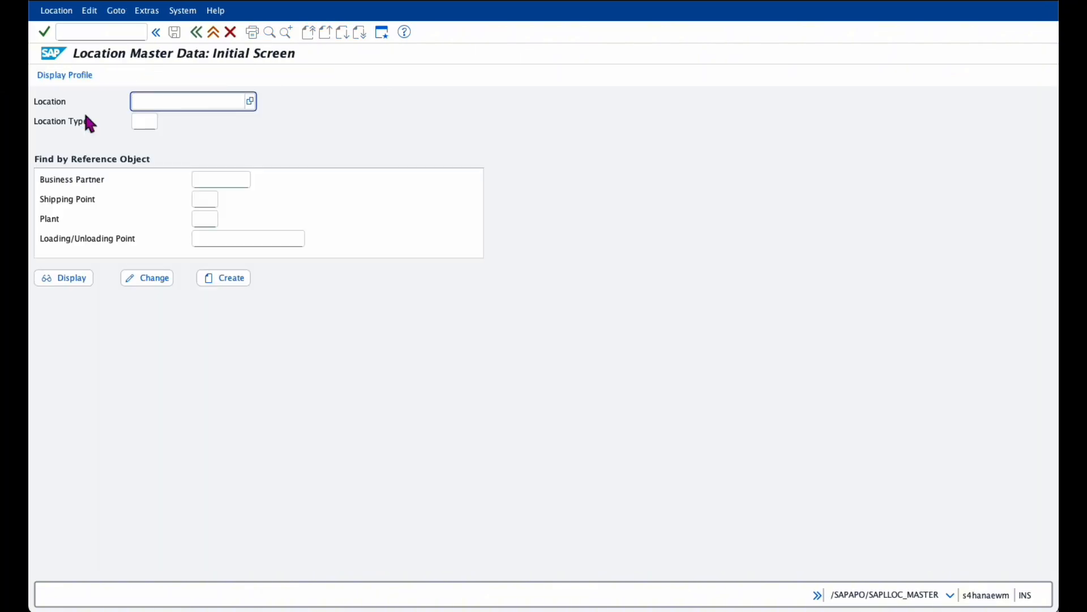
{"action": "left_click", "coordinate": [148, 123]}
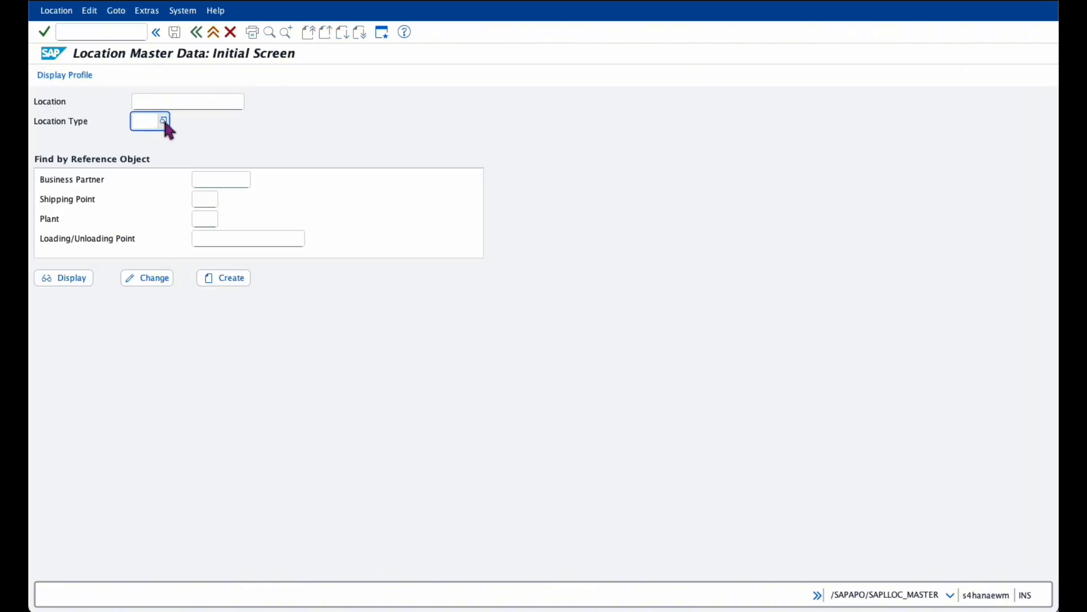
{"action": "left_click", "coordinate": [163, 120]}
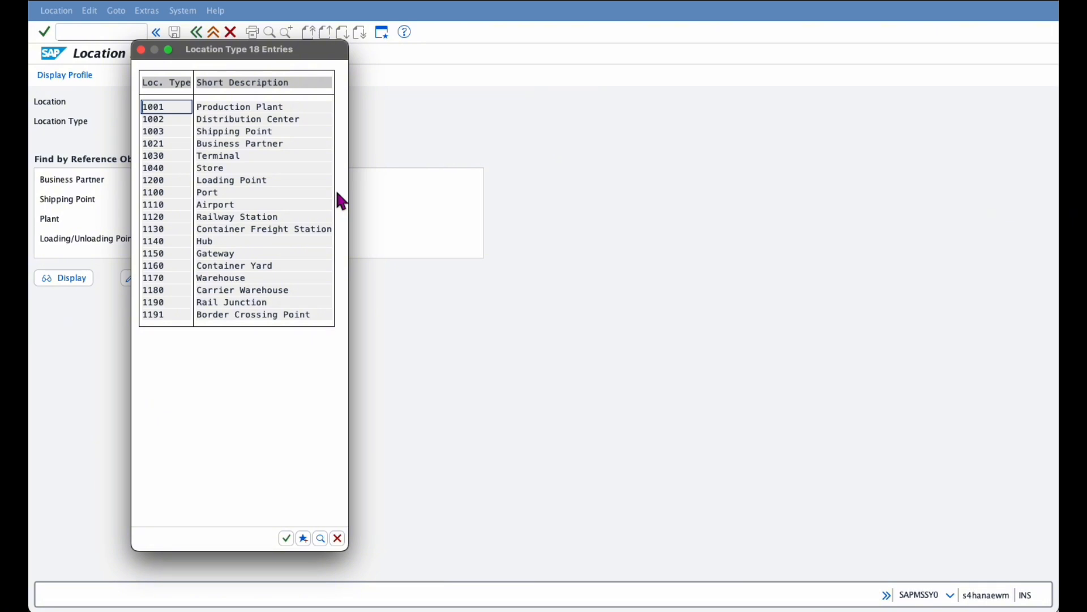
{"action": "left_click", "coordinate": [156, 243]}
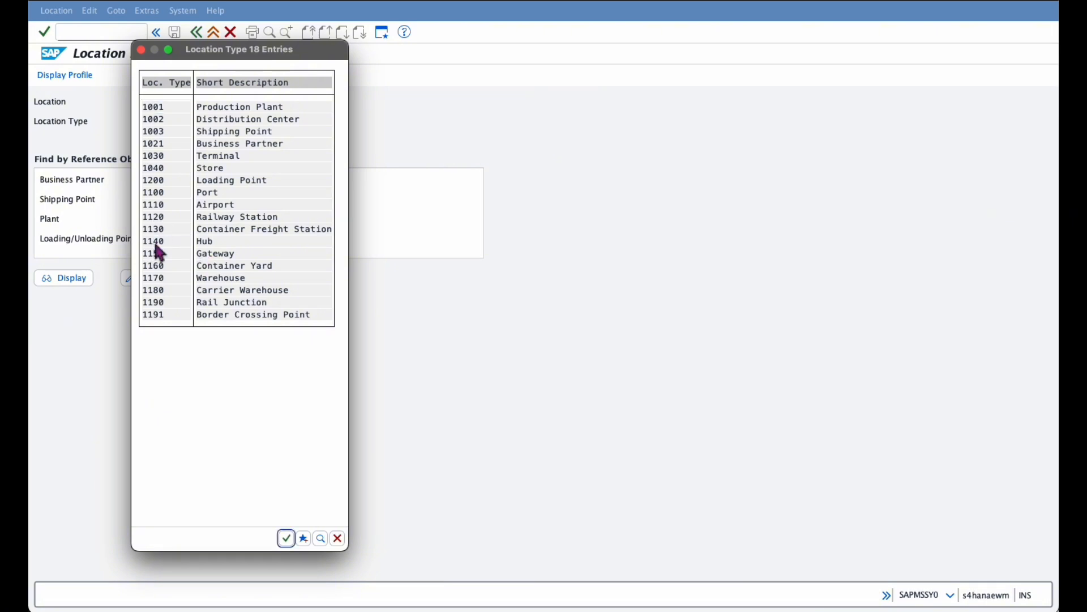
{"action": "double_click", "coordinate": [156, 244]}
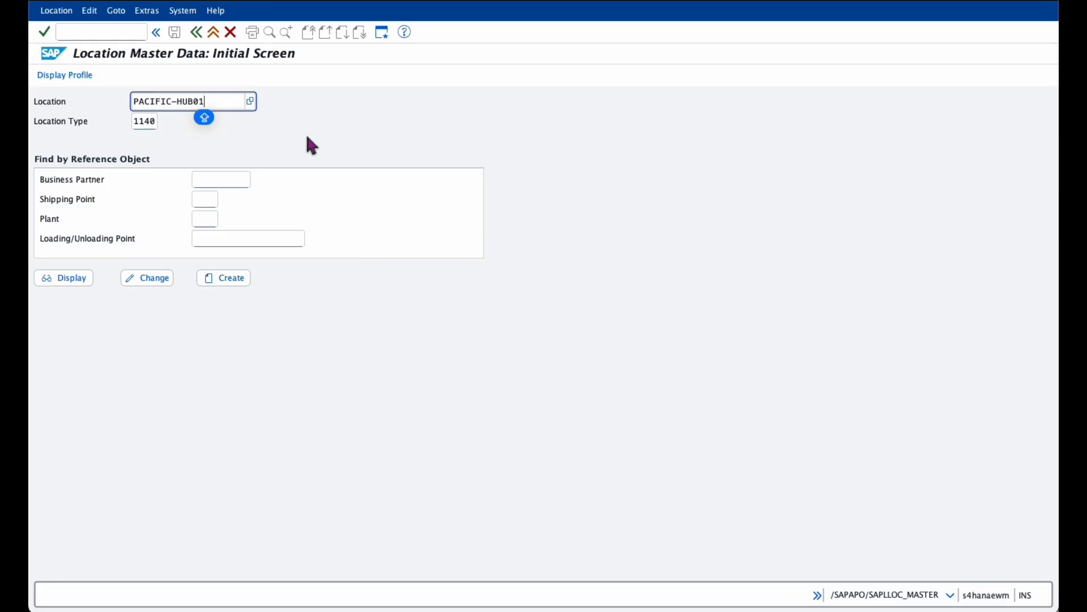
Create the hub location with description PACIFIC HUB 01 and enter its street address, postal code and city, country DE and region 06 (Hessen)
{"action": "left_click", "coordinate": [229, 277]}
{"action": "type", "text": "PACIFIC HUB 01"}
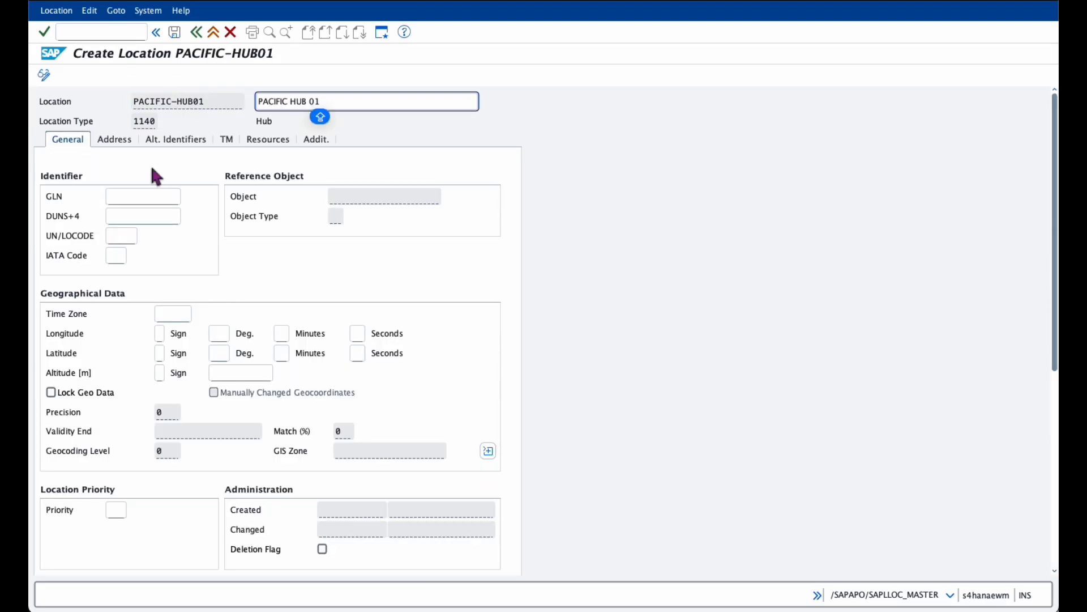
{"action": "left_click", "coordinate": [112, 142]}
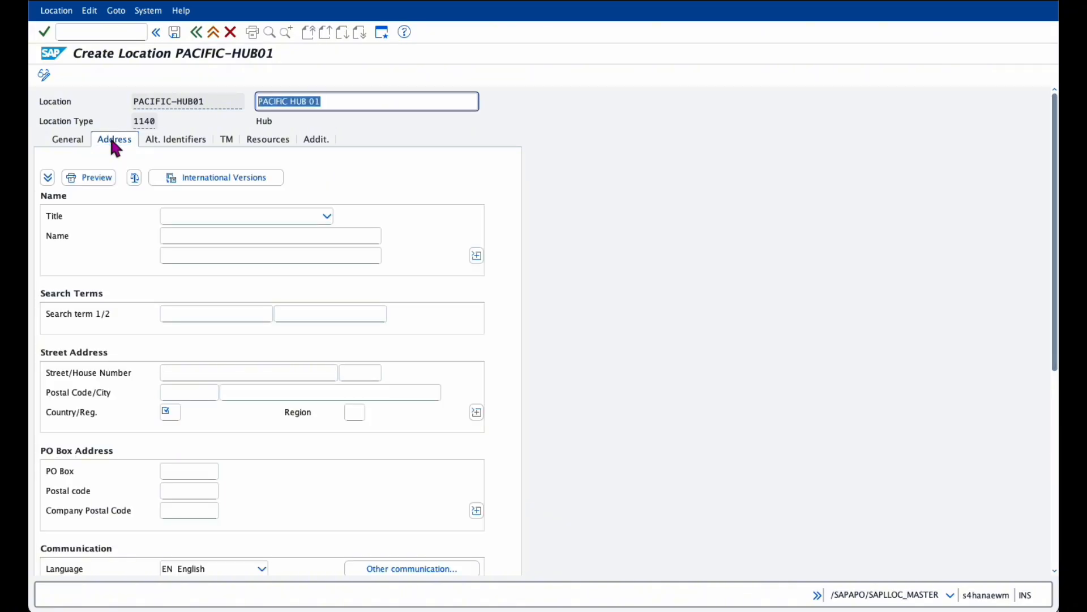
{"action": "left_click", "coordinate": [226, 375]}
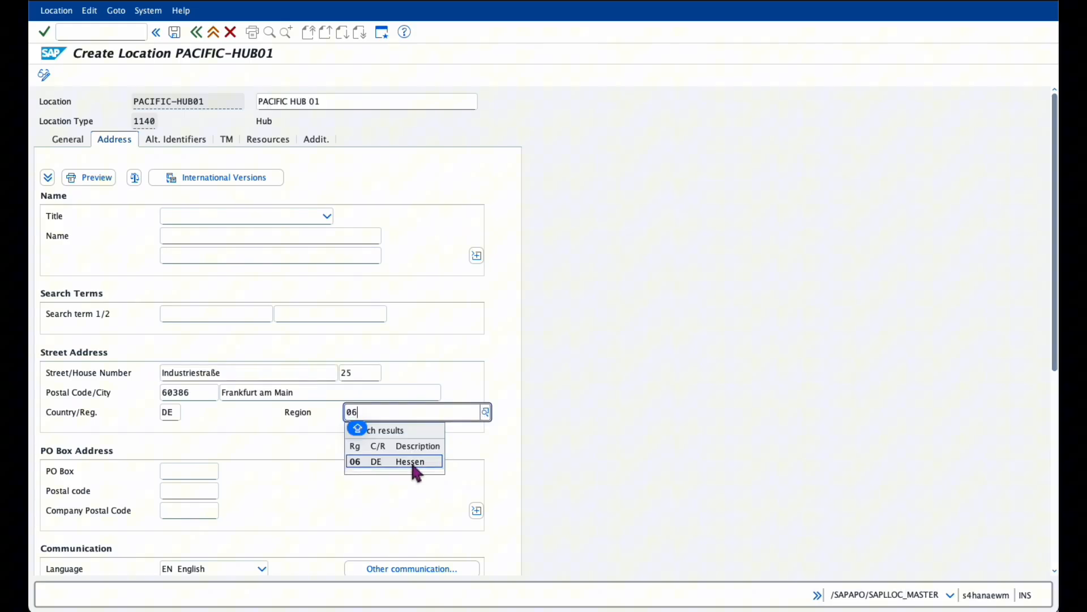
{"action": "left_click", "coordinate": [412, 463]}
{"action": "key", "text": "Caps_Lock"}
{"action": "key", "text": "Return"}
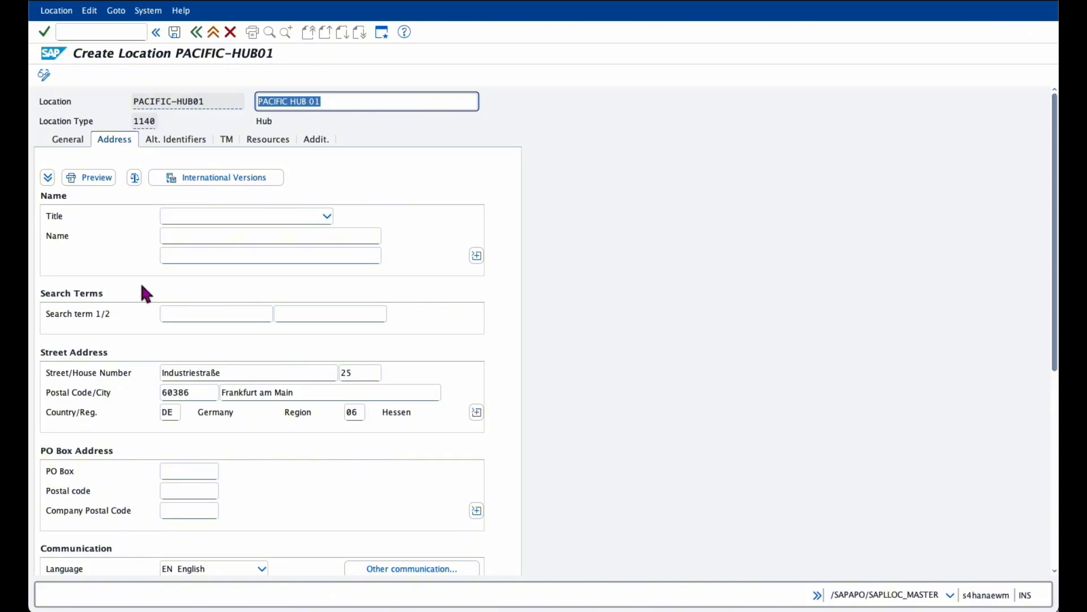
Save the hub location, check its general geographical data, and return to the SAP Easy Access menu
{"action": "left_click", "coordinate": [175, 33]}
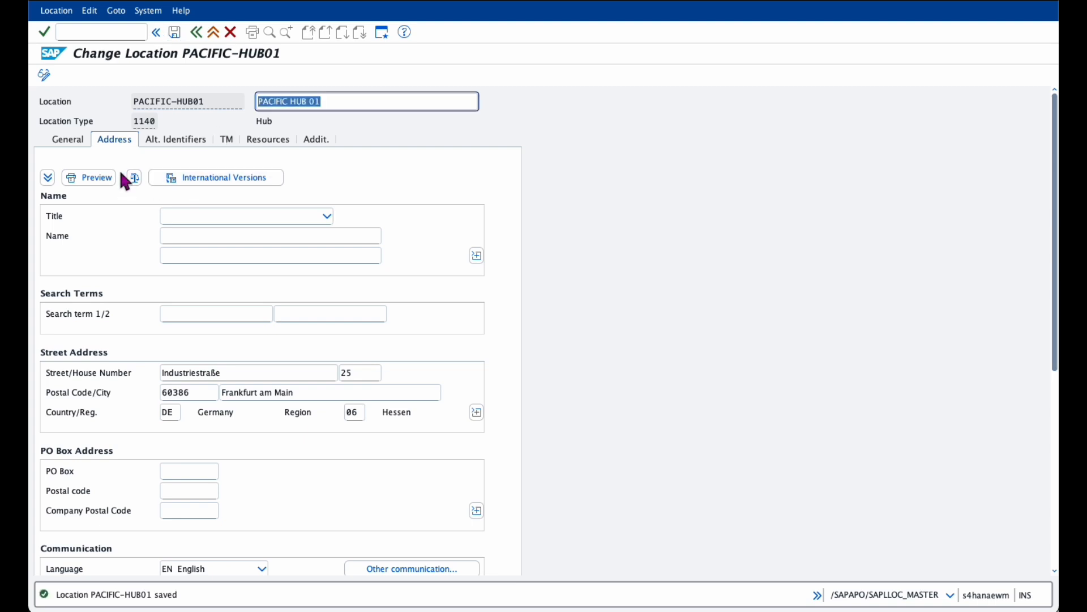
{"action": "left_click", "coordinate": [80, 144]}
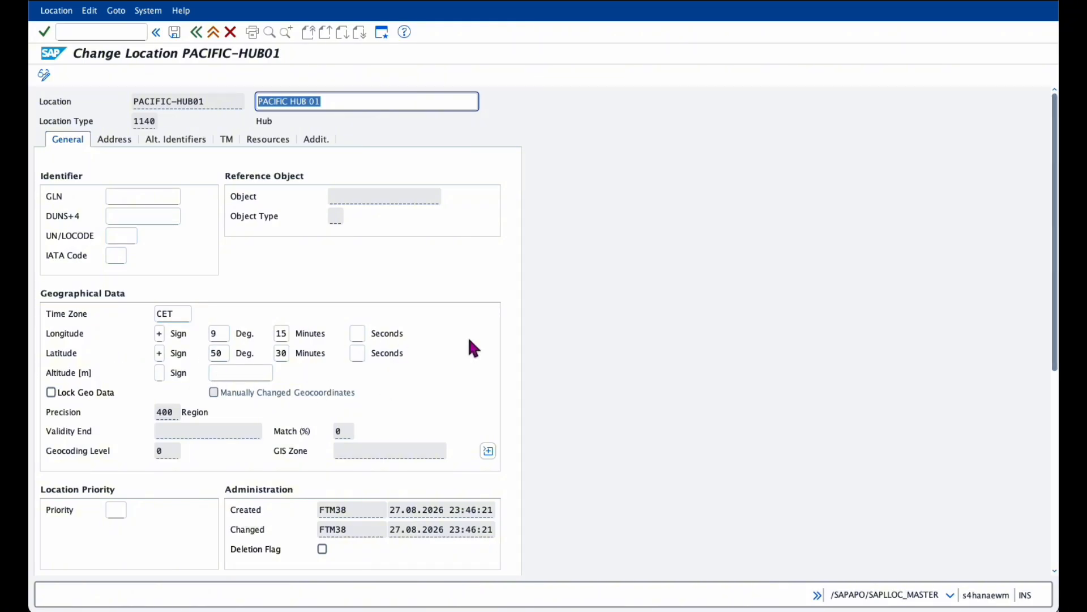
{"action": "left_click", "coordinate": [214, 33]}
Open transaction SE38 and execute the program /SAPAPO/CREATE_LOCATION
{"action": "left_click", "coordinate": [125, 31]}
{"action": "type", "text": "SE38"}
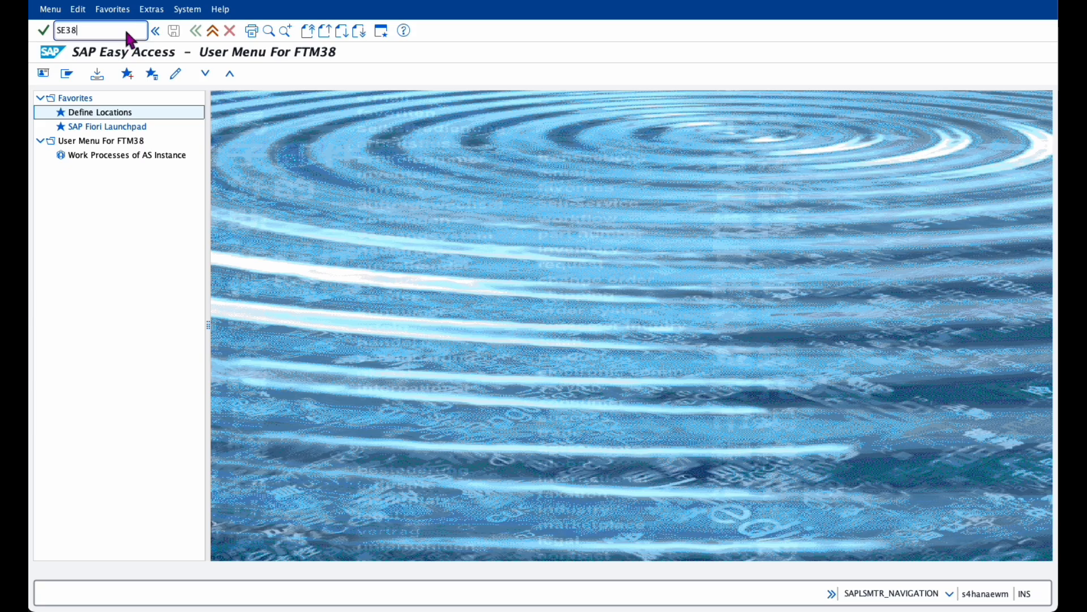
{"action": "key", "text": "Return"}
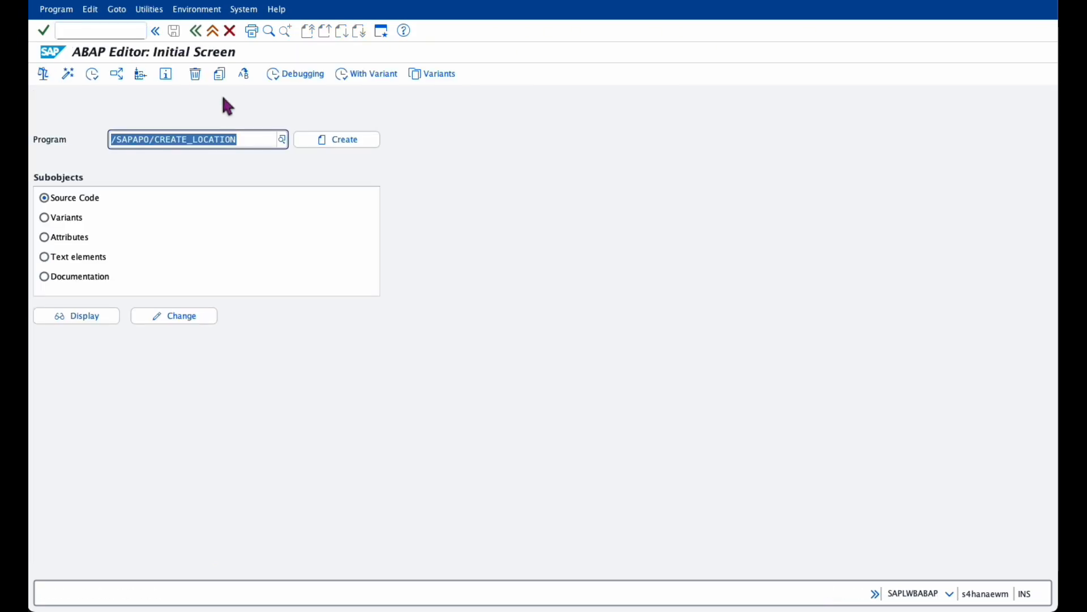
{"action": "left_click", "coordinate": [94, 76]}
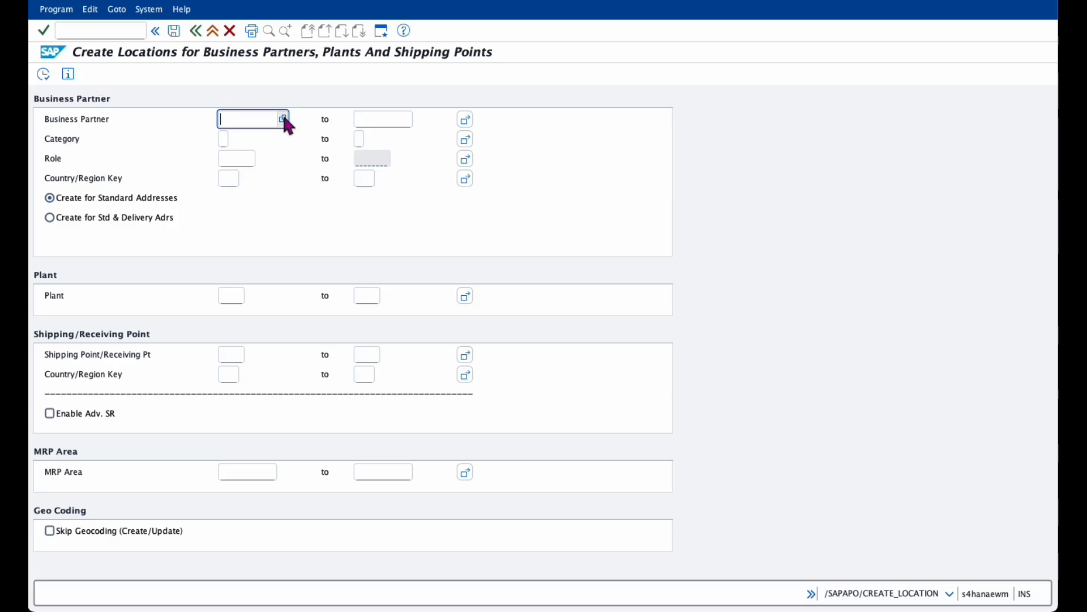
Search the business partners by the name pacific*, look up the numbers of PACIFIC-CUST01 and PACIFIC-CUST02, and close the list
{"action": "left_click", "coordinate": [282, 119]}
{"action": "type", "text": "pacific*"}
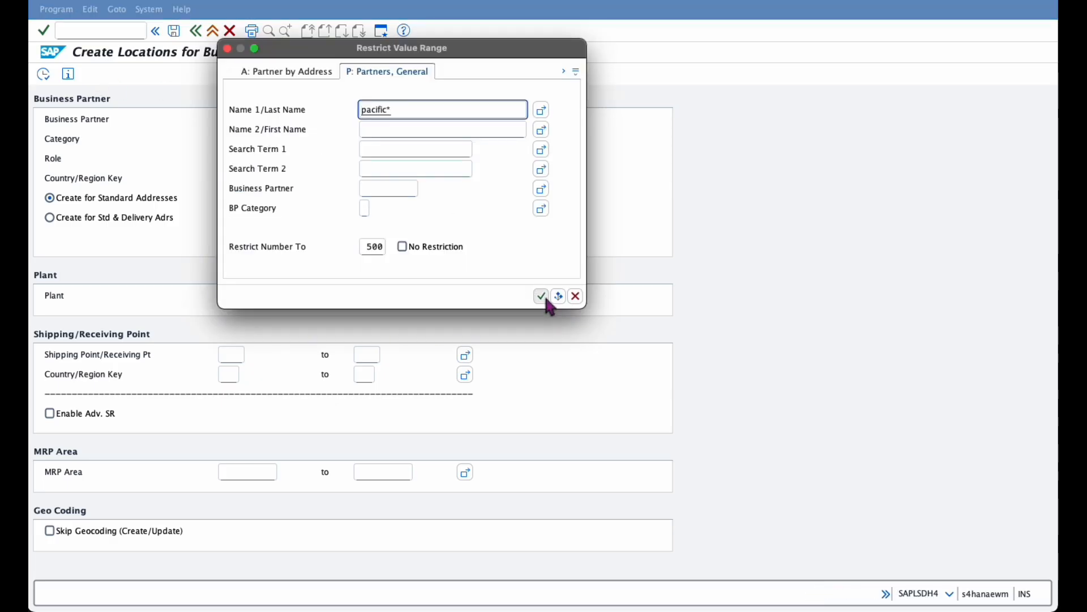
{"action": "left_click", "coordinate": [541, 296]}
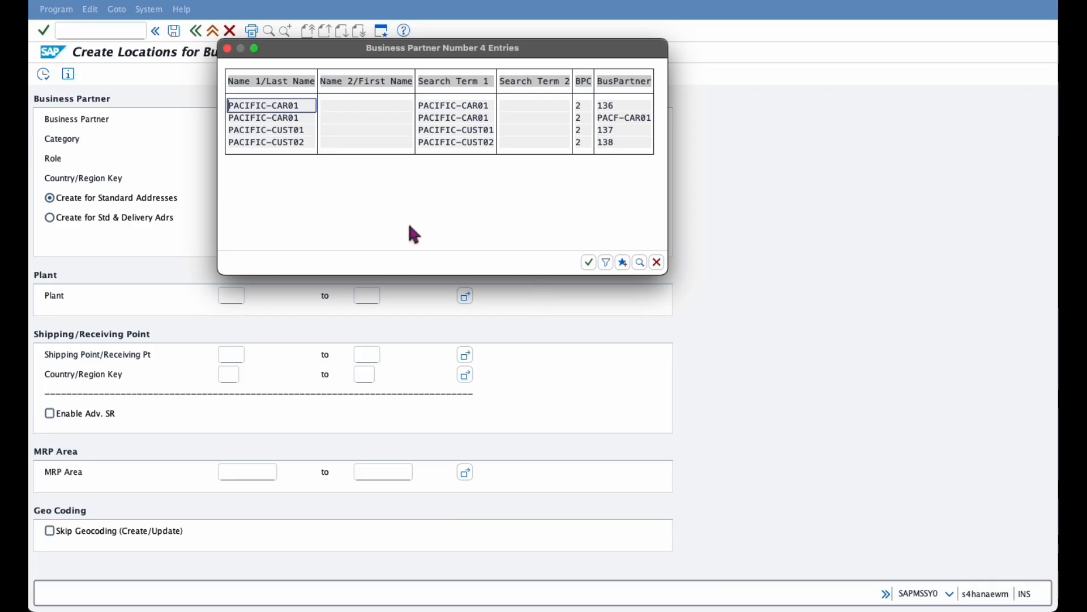
{"action": "left_click", "coordinate": [249, 130]}
{"action": "left_click", "coordinate": [656, 262]}
Enter the business partner numbers of PACIFIC-CUST01 and PACIFIC-CUST02 as the range and run the location creation
{"action": "type", "text": "137"}
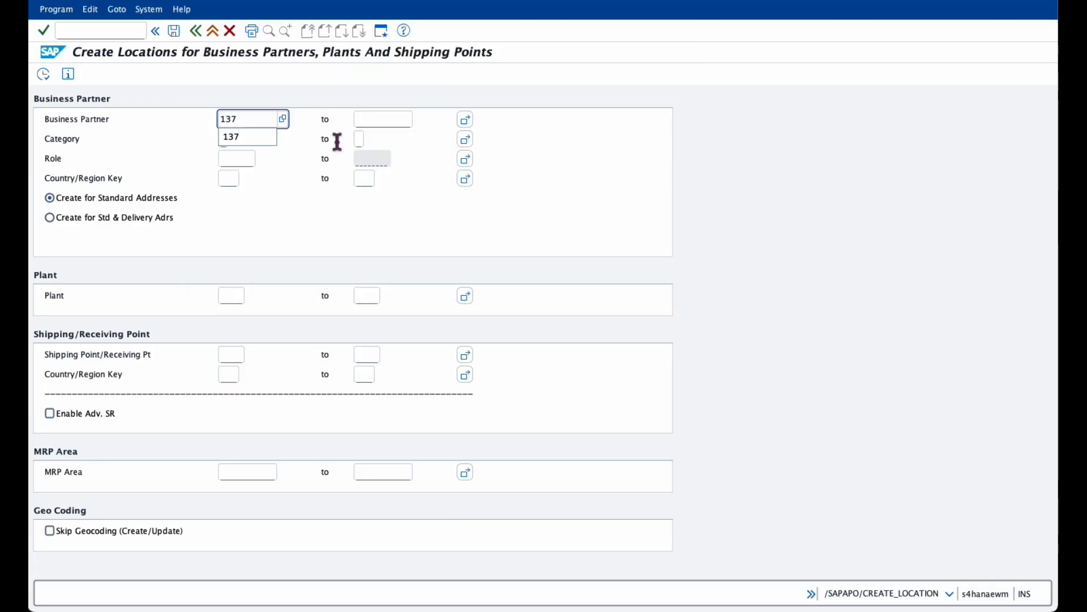
{"action": "left_click", "coordinate": [418, 120]}
{"action": "type", "text": "138"}
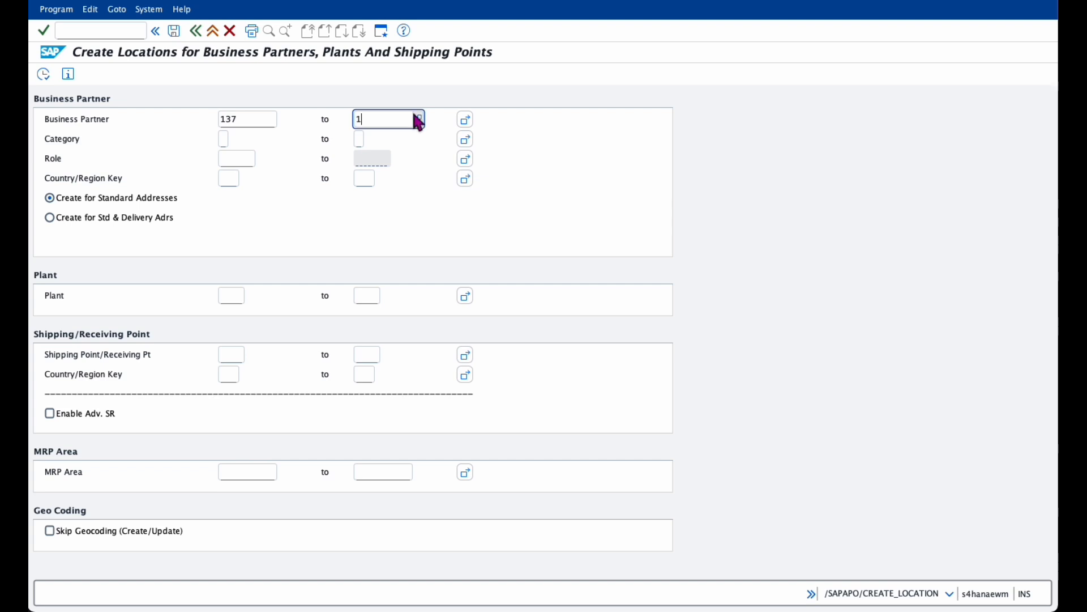
{"action": "left_click", "coordinate": [174, 31]}
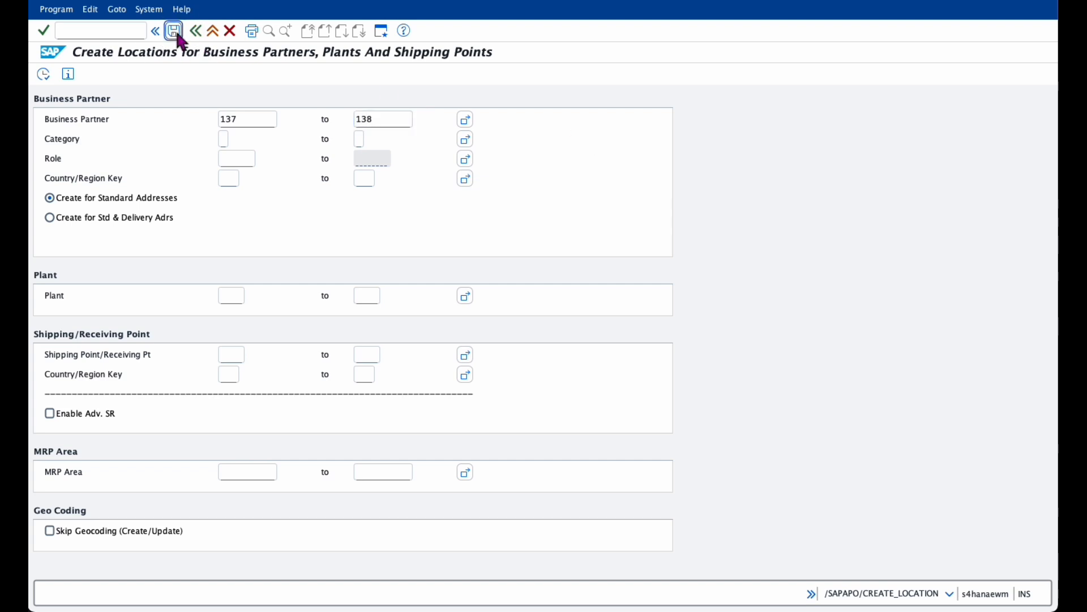
{"action": "left_click", "coordinate": [43, 74]}
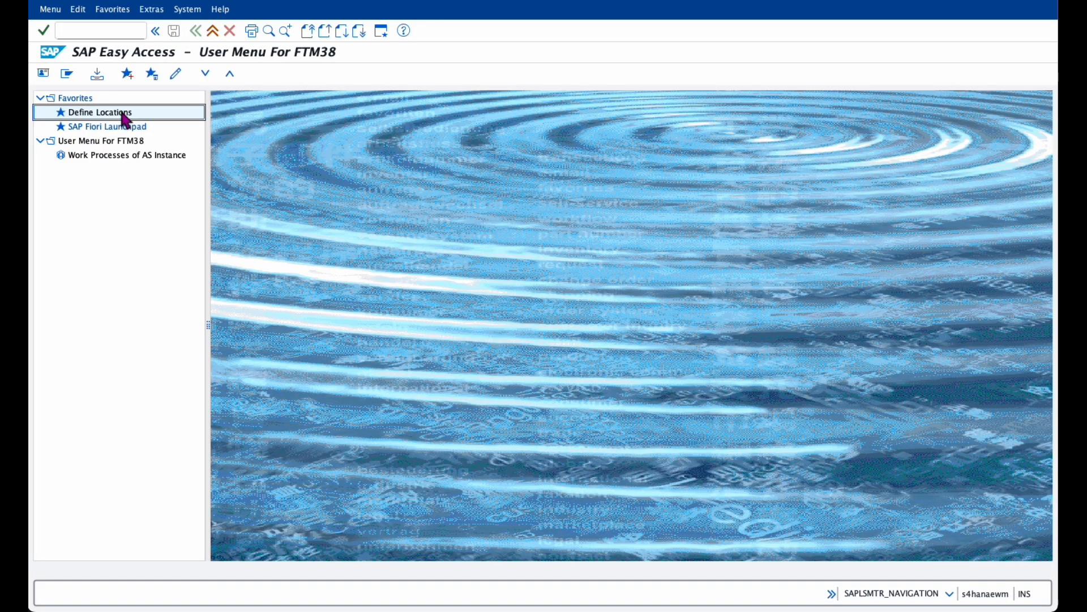
In Define Locations, display the location referenced by the PACIFIC-CUST01 business partner number and check its description
{"action": "double_click", "coordinate": [122, 115]}
{"action": "left_click", "coordinate": [210, 178]}
{"action": "type", "text": "137"}
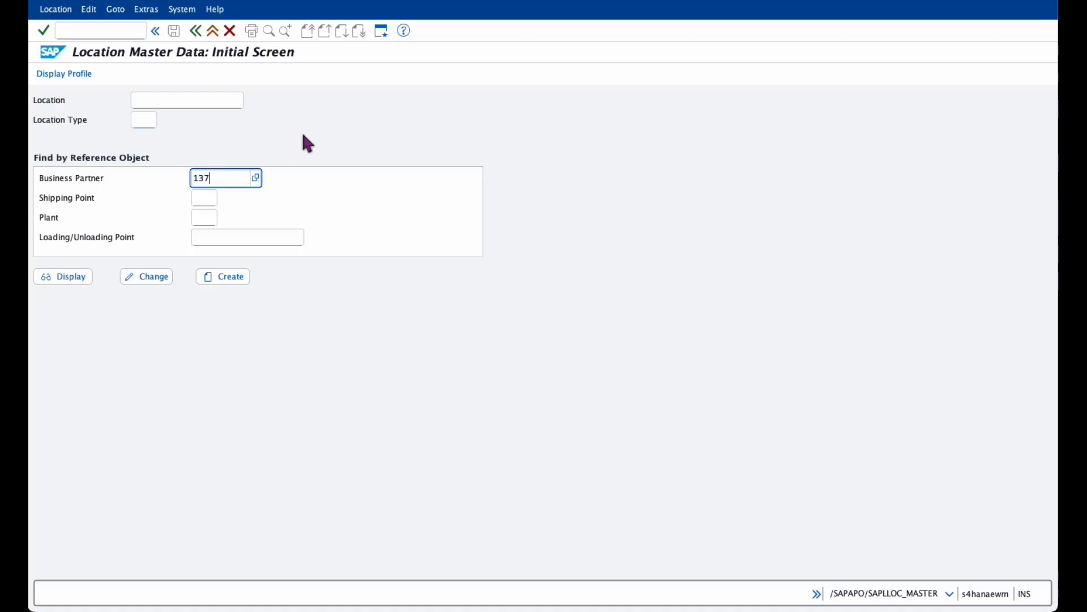
{"action": "left_click", "coordinate": [77, 275]}
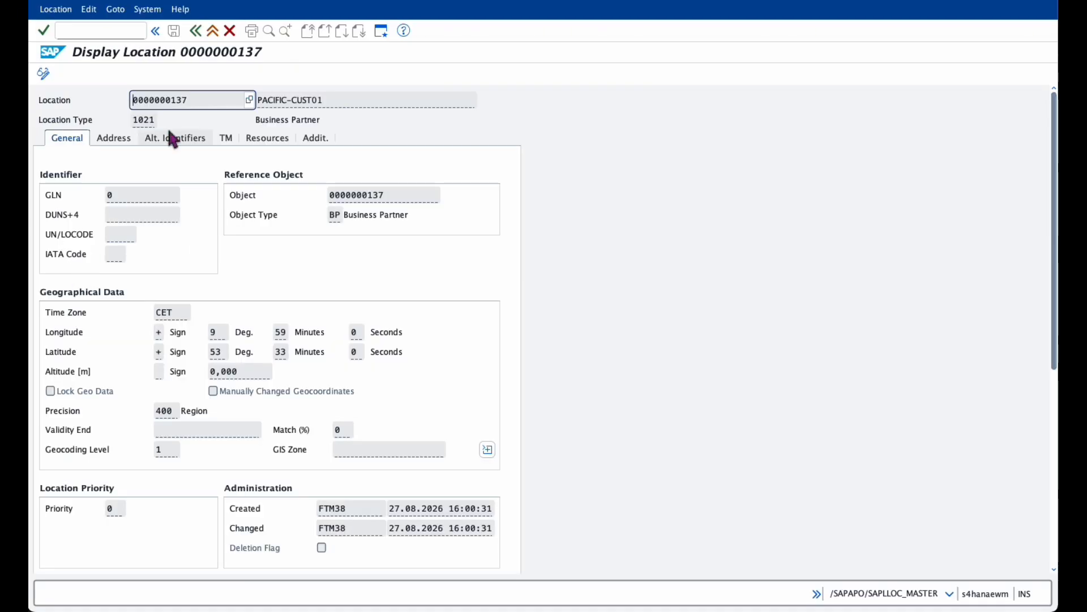
{"action": "left_click_drag", "start_coordinate": [327, 100], "coordinate": [256, 102]}
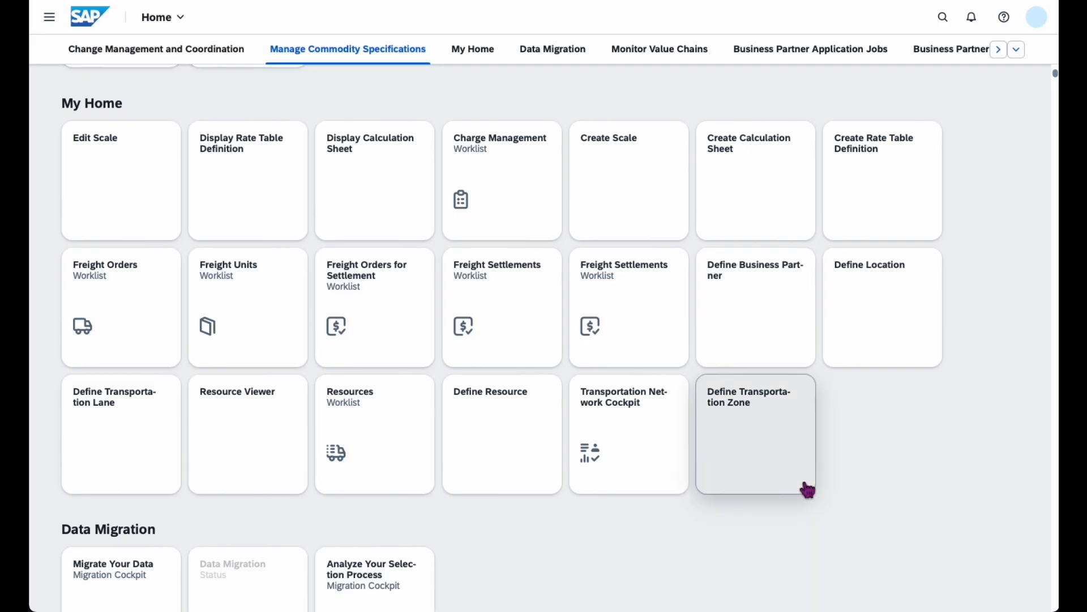
In the SAP Fiori launchpad, open Define Transportation Zone and create zone HH_CUST_ZONE with description PACIFIC HAMBURG CUSTOMER ZONE
{"action": "left_click", "coordinate": [777, 436]}
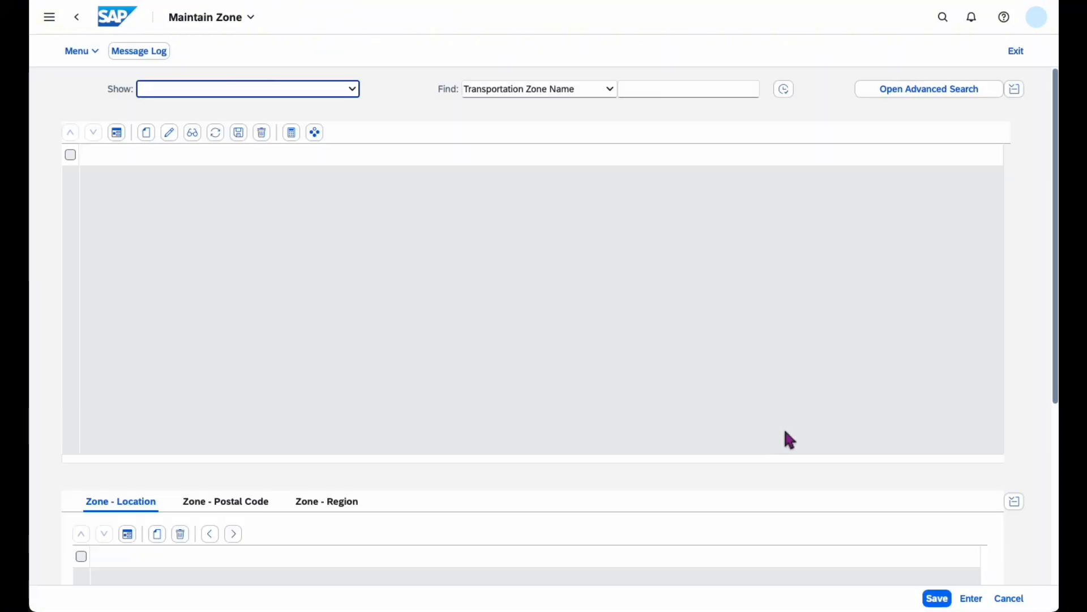
{"action": "left_click", "coordinate": [148, 136]}
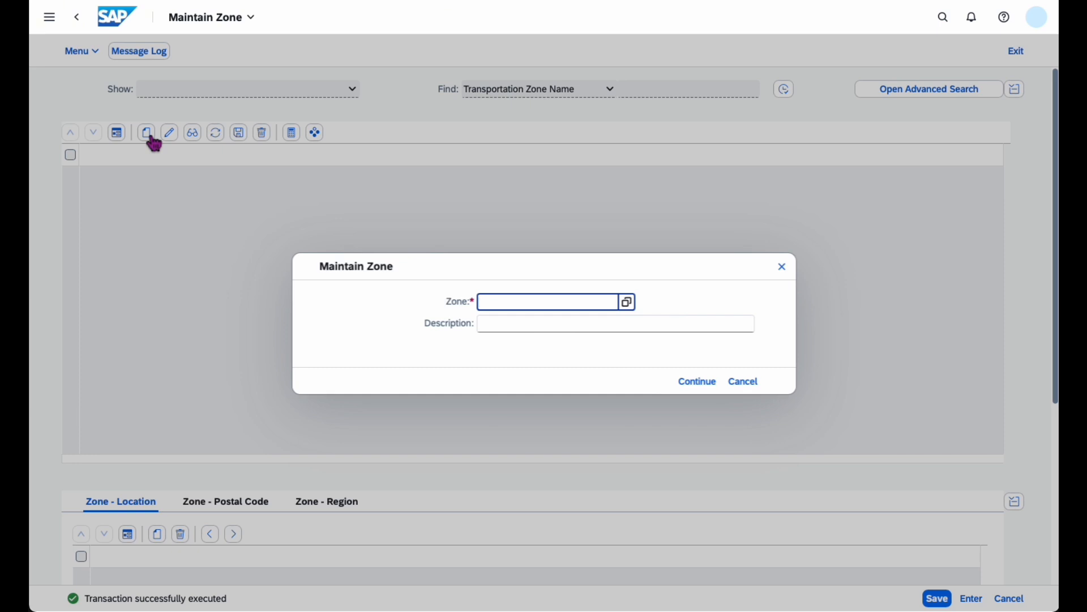
{"action": "type", "text": "HH_CUST_ZONE"}
{"action": "left_click", "coordinate": [583, 330]}
{"action": "type", "text": "PACIFIC HAMBURG CUSTOMER ZONE"}
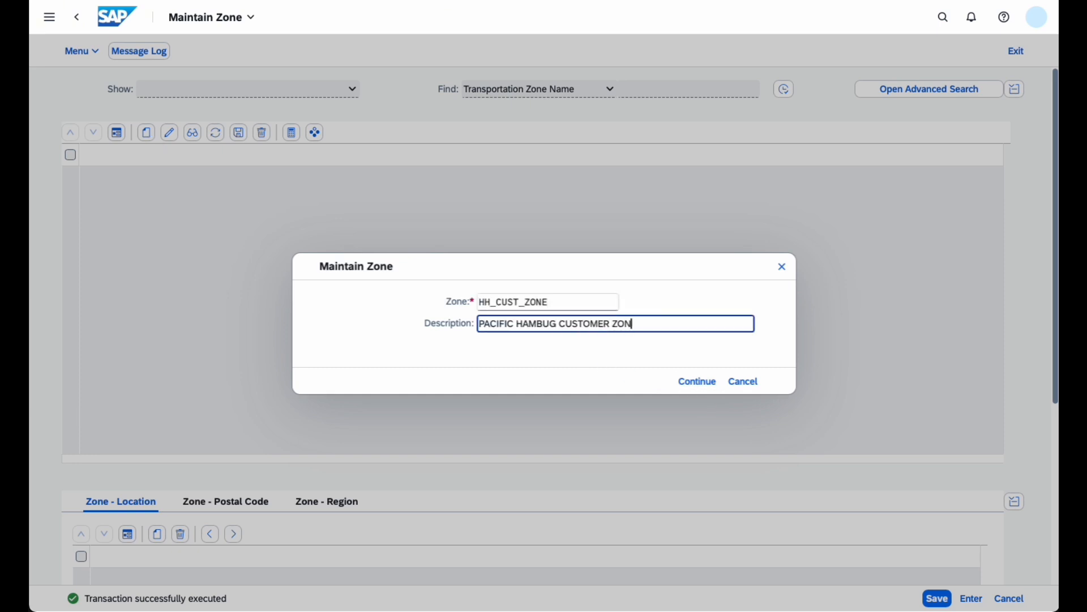
{"action": "left_click", "coordinate": [698, 387]}
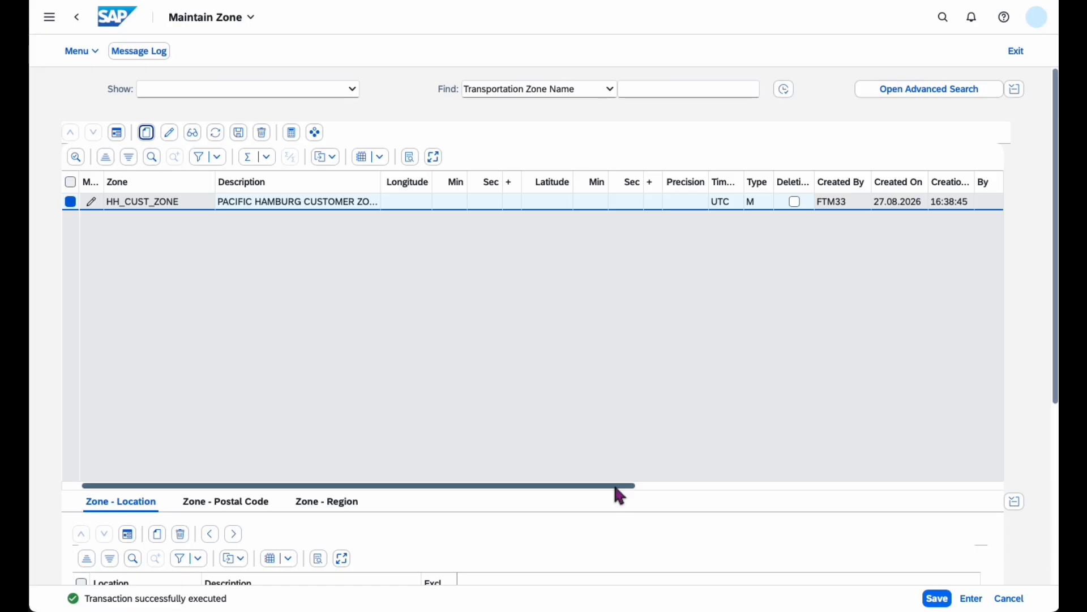
Assign the PACIFIC-CUST01 location to the HH_CUST_ZONE zone, choosing it from the location search
{"action": "scroll", "coordinate": [978, 309], "scroll_direction": "down", "scroll_amount": 3}
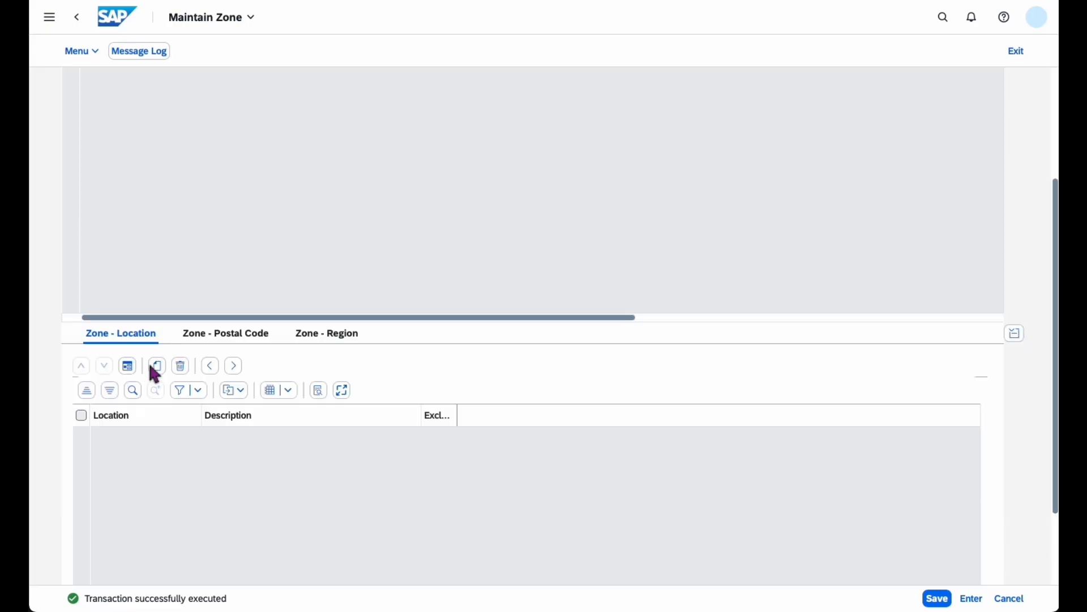
{"action": "left_click", "coordinate": [236, 339]}
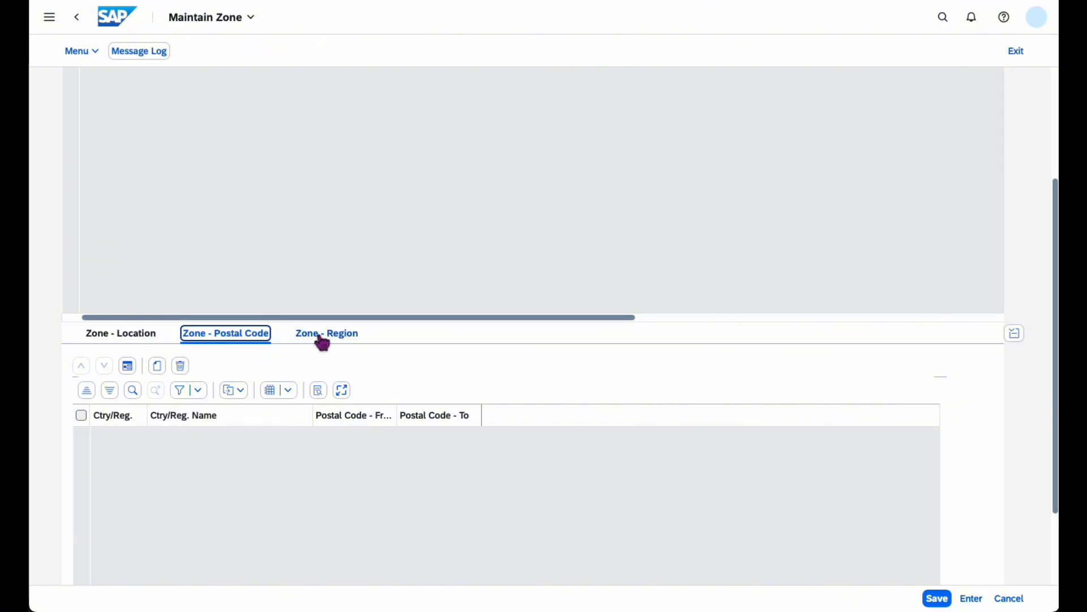
{"action": "left_click", "coordinate": [130, 339]}
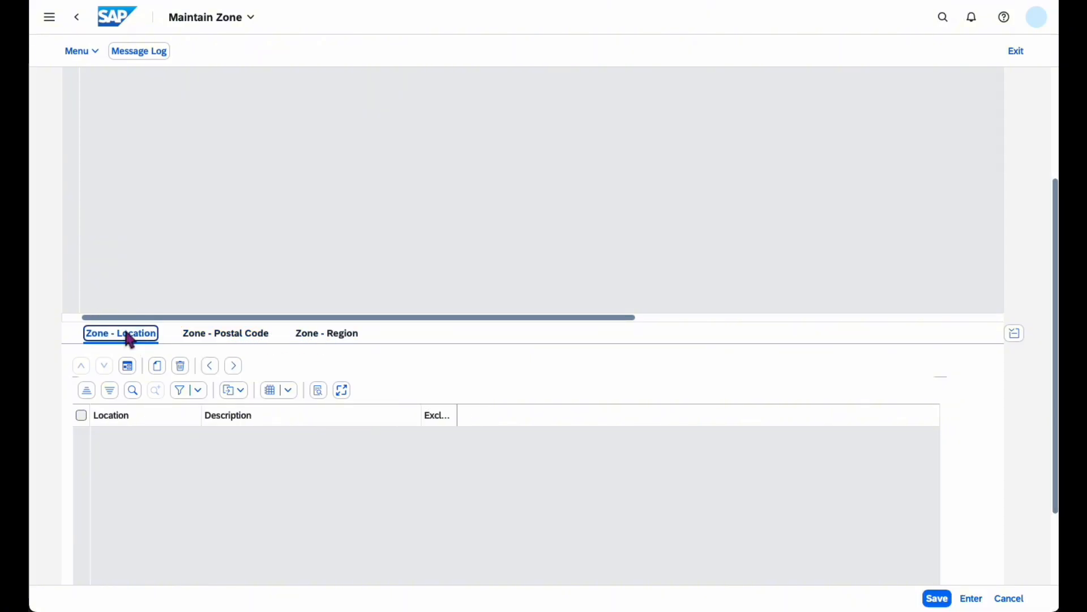
{"action": "left_click", "coordinate": [159, 368]}
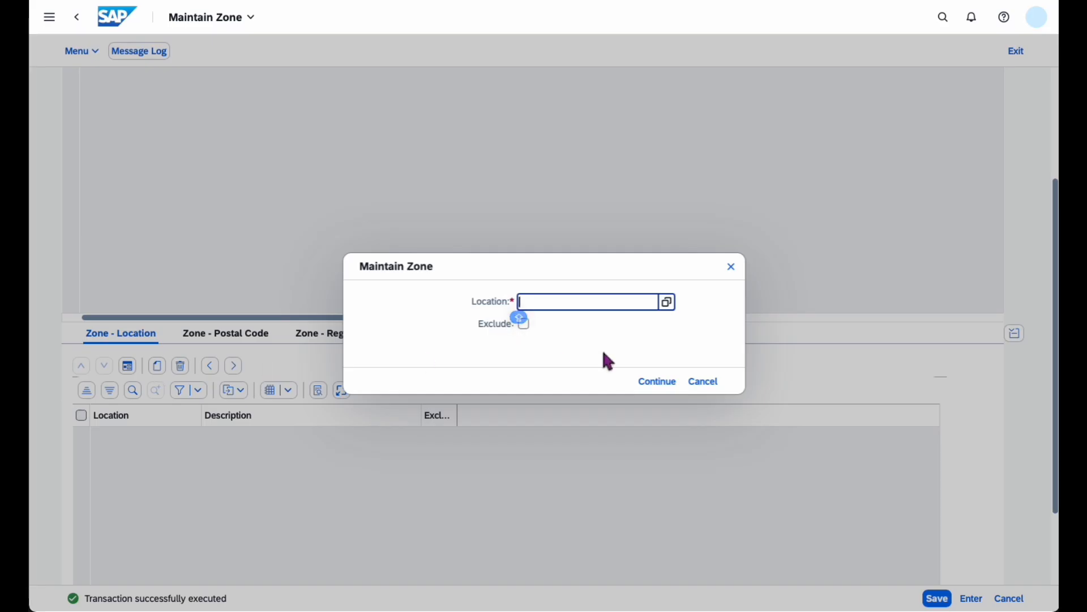
{"action": "left_click", "coordinate": [670, 302]}
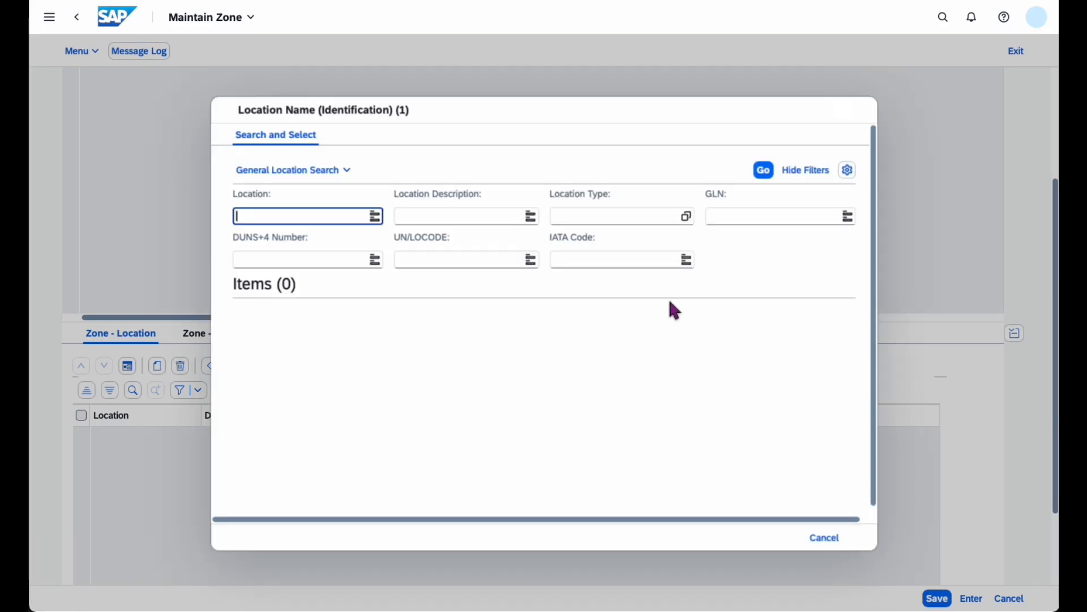
{"action": "left_click", "coordinate": [243, 412]}
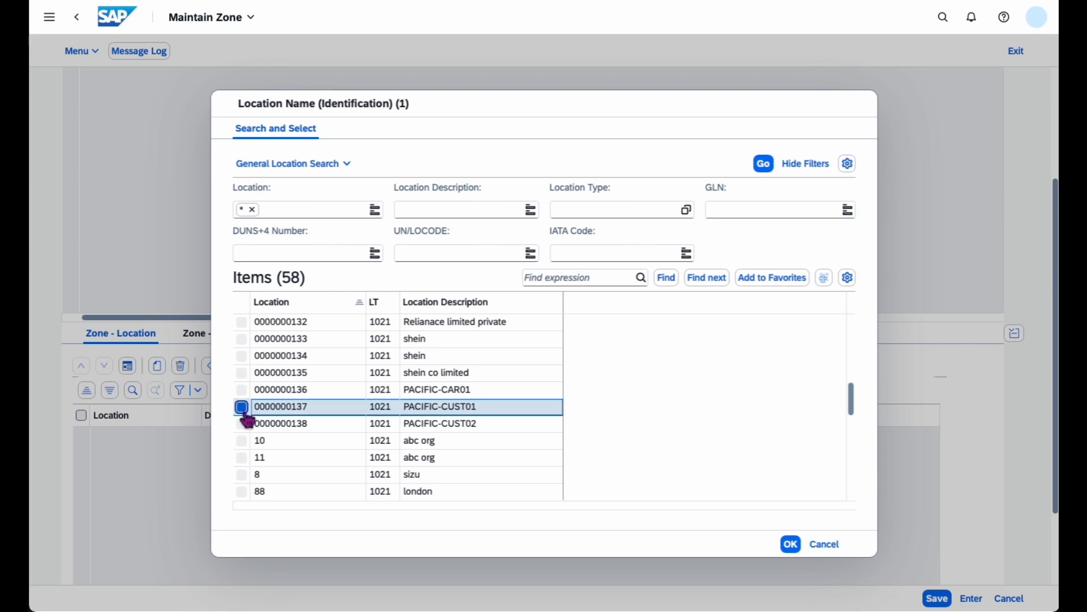
{"action": "left_click", "coordinate": [791, 544]}
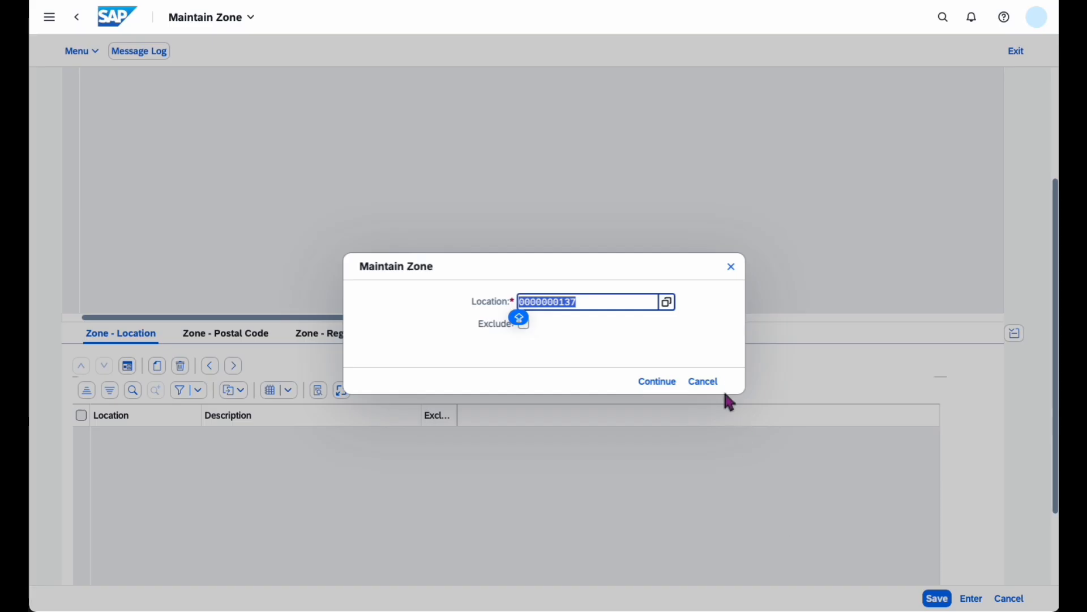
{"action": "left_click", "coordinate": [667, 385]}
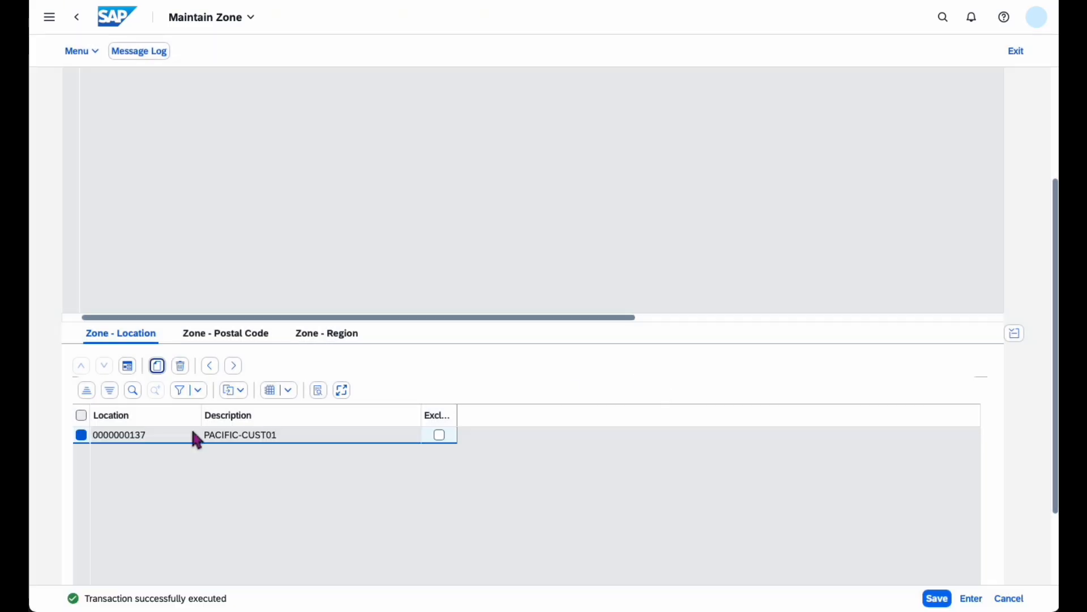
Add the PACIFIC-CUST02 location to the same zone by entering its location number
{"action": "left_click", "coordinate": [161, 369]}
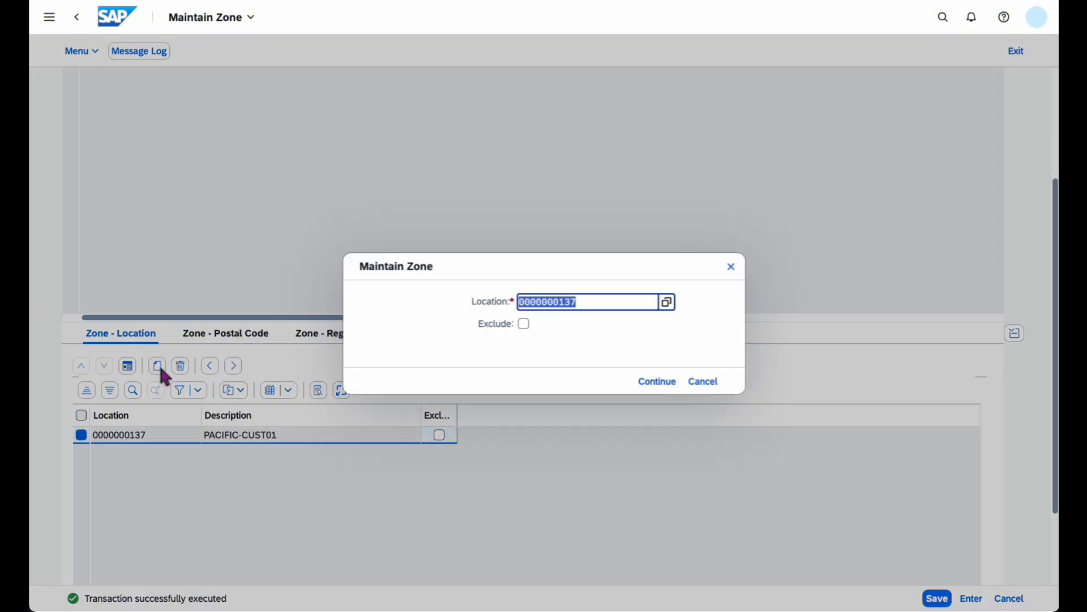
{"action": "left_click", "coordinate": [605, 305]}
{"action": "key", "text": "BackSpace"}
{"action": "type", "text": "8"}
{"action": "left_click", "coordinate": [658, 380]}
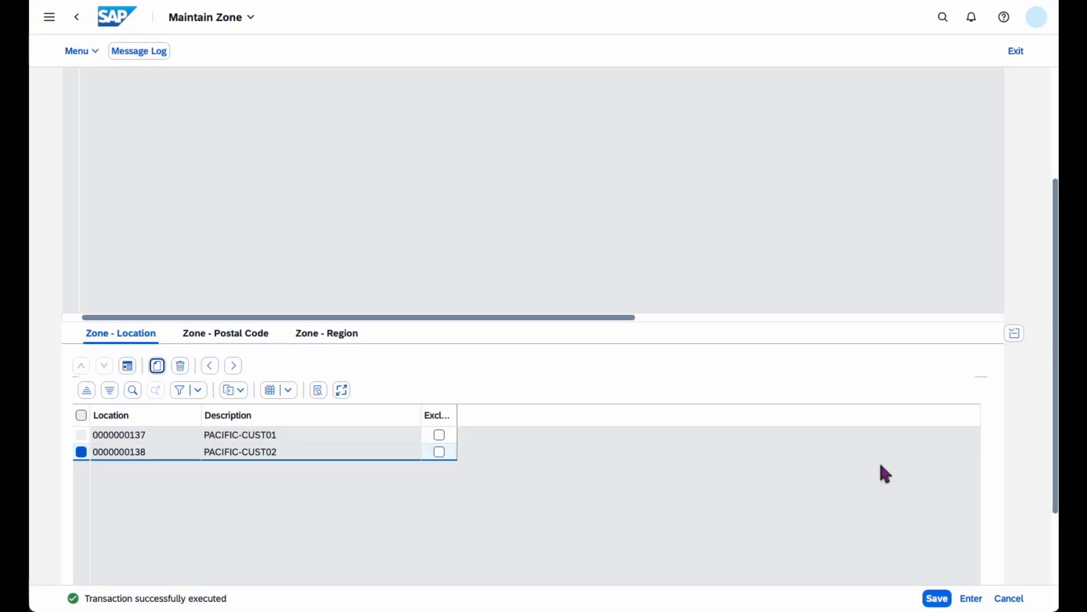
Save the HH_CUST_ZONE zone with its location assignments and select all entries in the zone list
{"action": "scroll", "coordinate": [881, 466], "scroll_direction": "down", "scroll_amount": 1}
{"action": "left_click", "coordinate": [947, 601]}
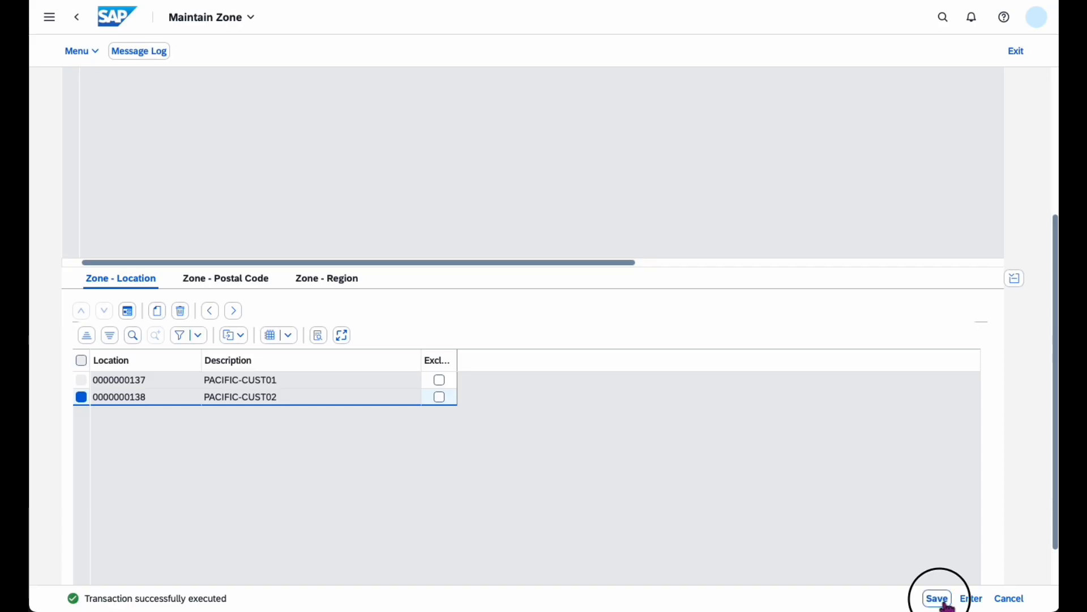
{"action": "scroll", "coordinate": [1018, 433], "scroll_direction": "up", "scroll_amount": 4}
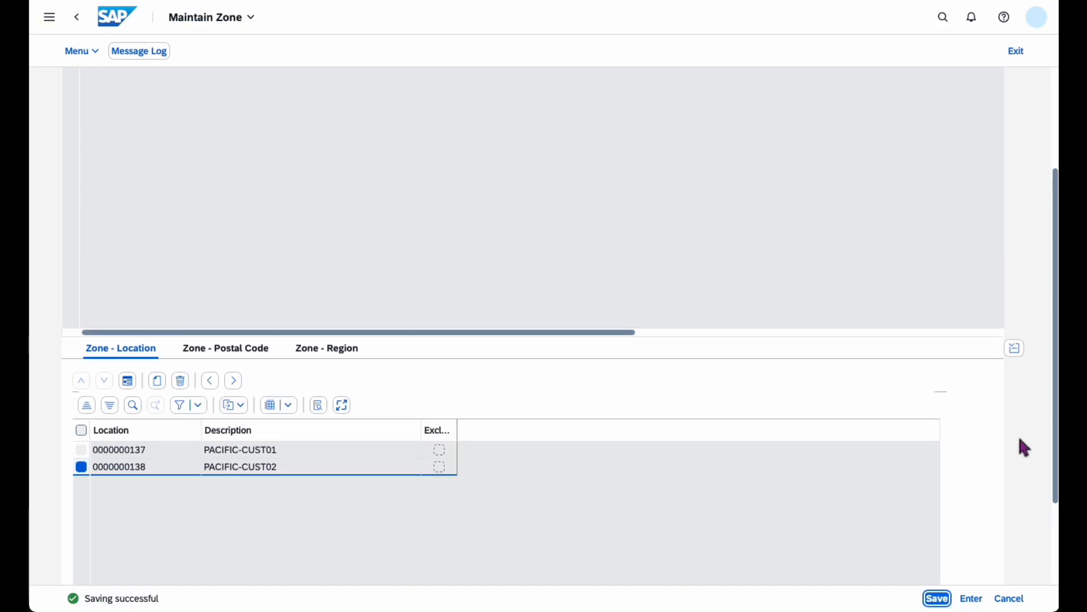
{"action": "left_click", "coordinate": [70, 181]}
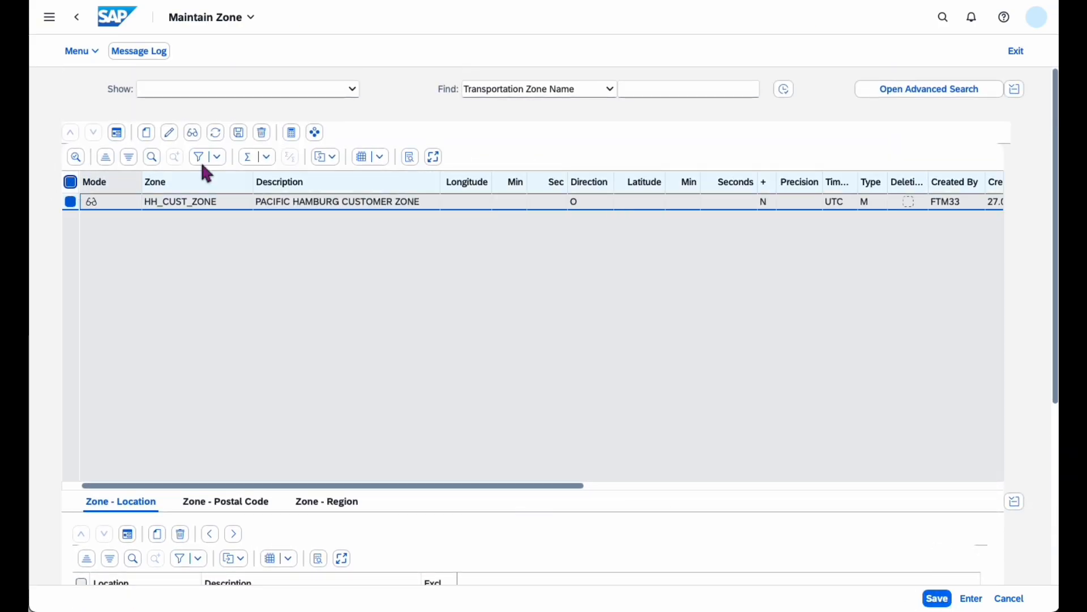
Open Define Resource and start a vehicle resource pacific_truck_01 with resource class Truck
{"action": "left_click", "coordinate": [293, 134]}
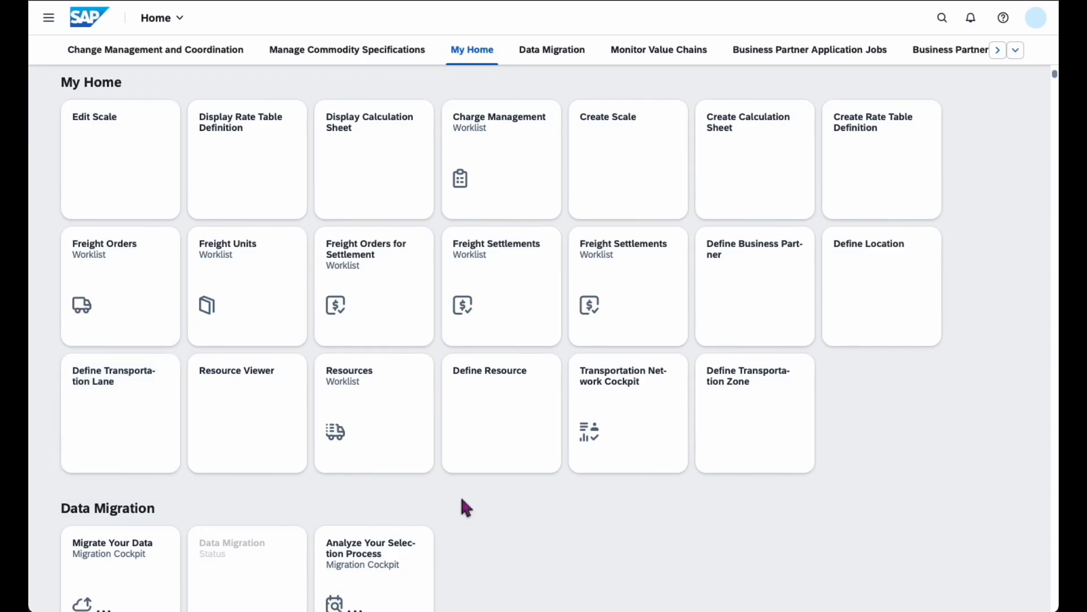
{"action": "left_click", "coordinate": [503, 422]}
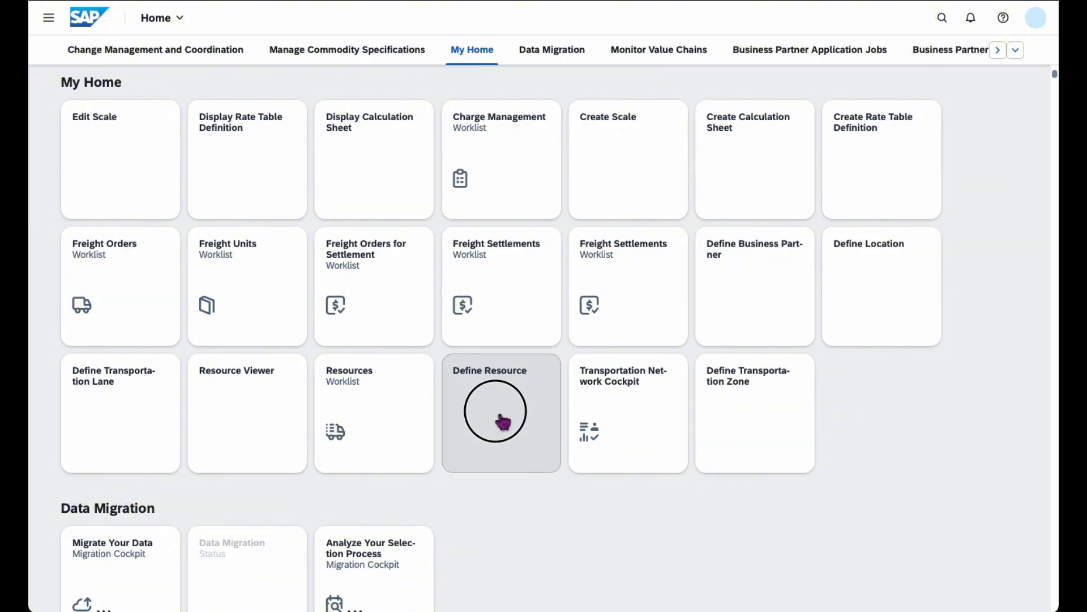
{"action": "left_click", "coordinate": [342, 64]}
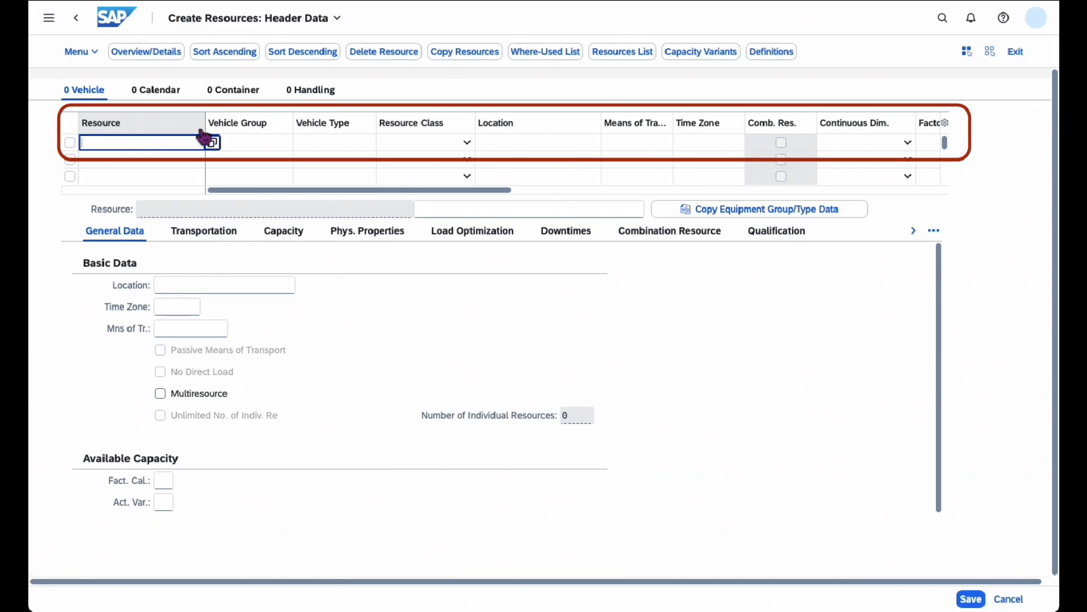
{"action": "type", "text": "pacific_truck_01"}
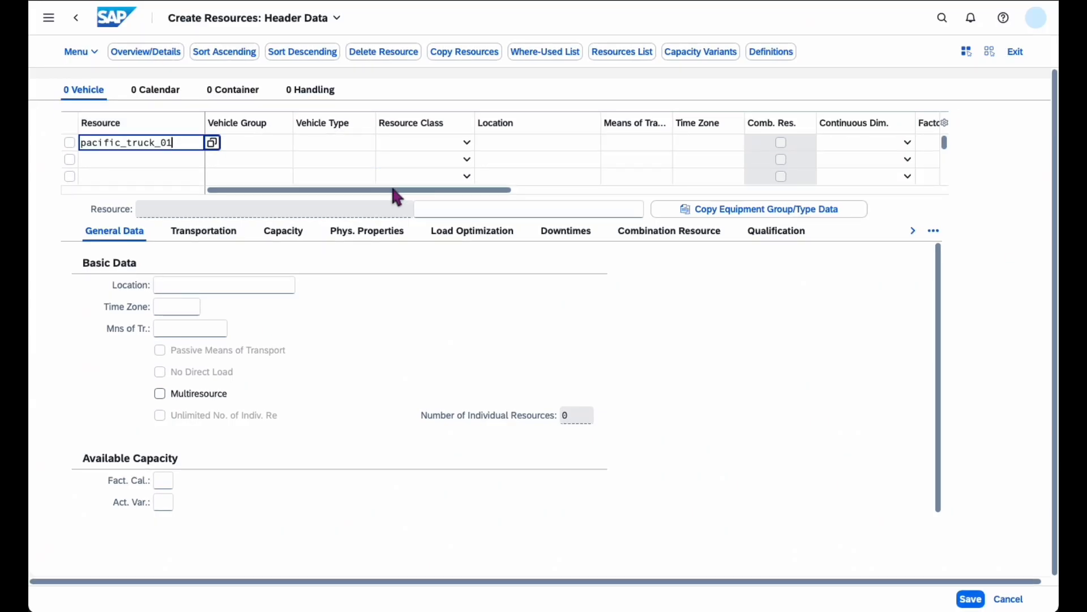
{"action": "left_click", "coordinate": [453, 152]}
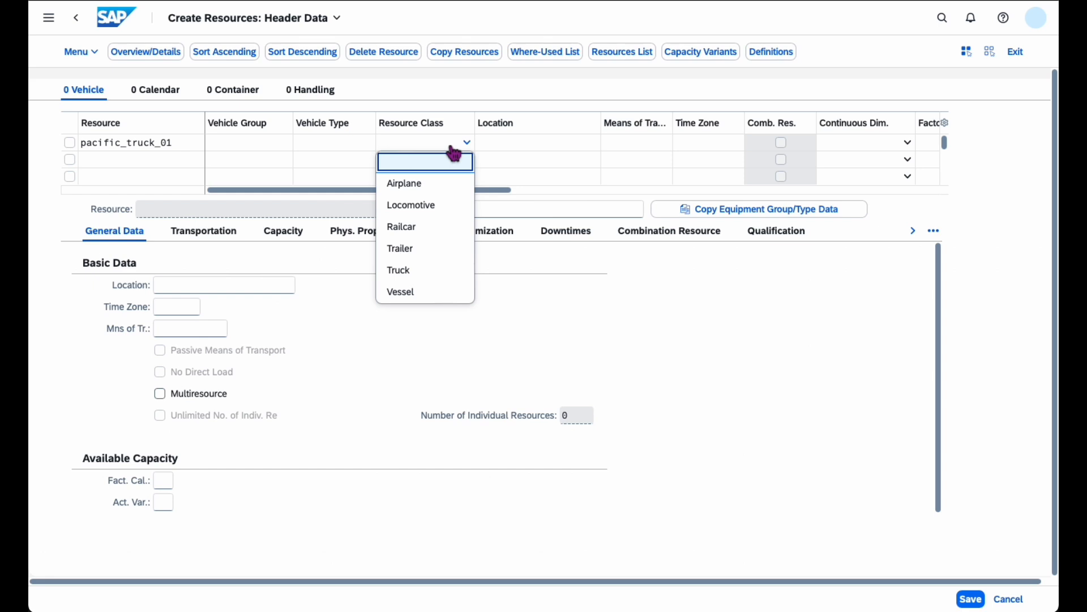
{"action": "left_click", "coordinate": [405, 271]}
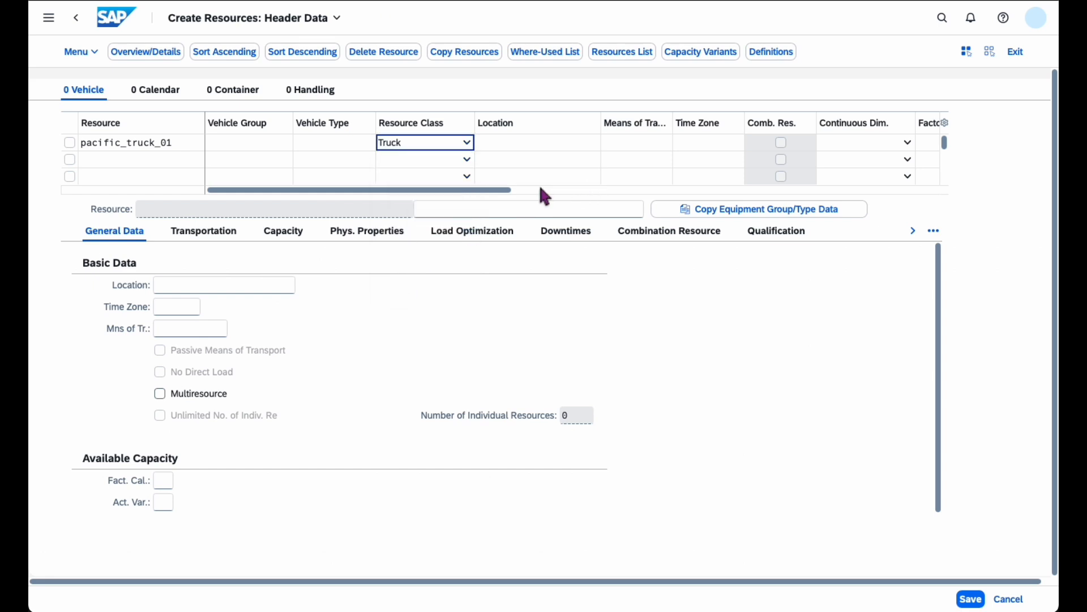
Choose means of transport 0001 (Truck) for the new vehicle resource from the list of values
{"action": "left_click", "coordinate": [622, 145]}
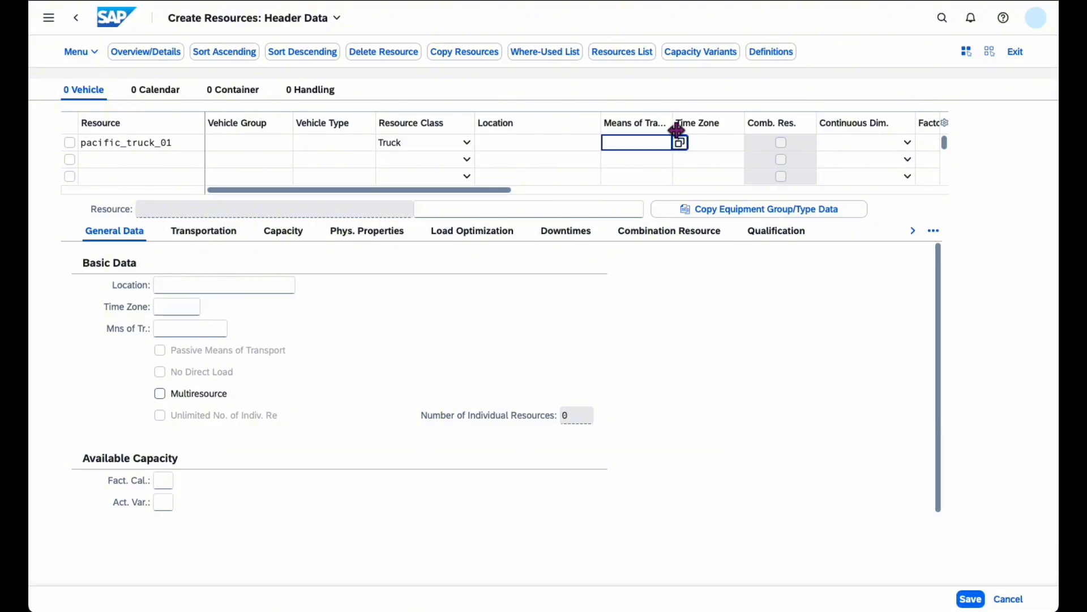
{"action": "left_click", "coordinate": [680, 144]}
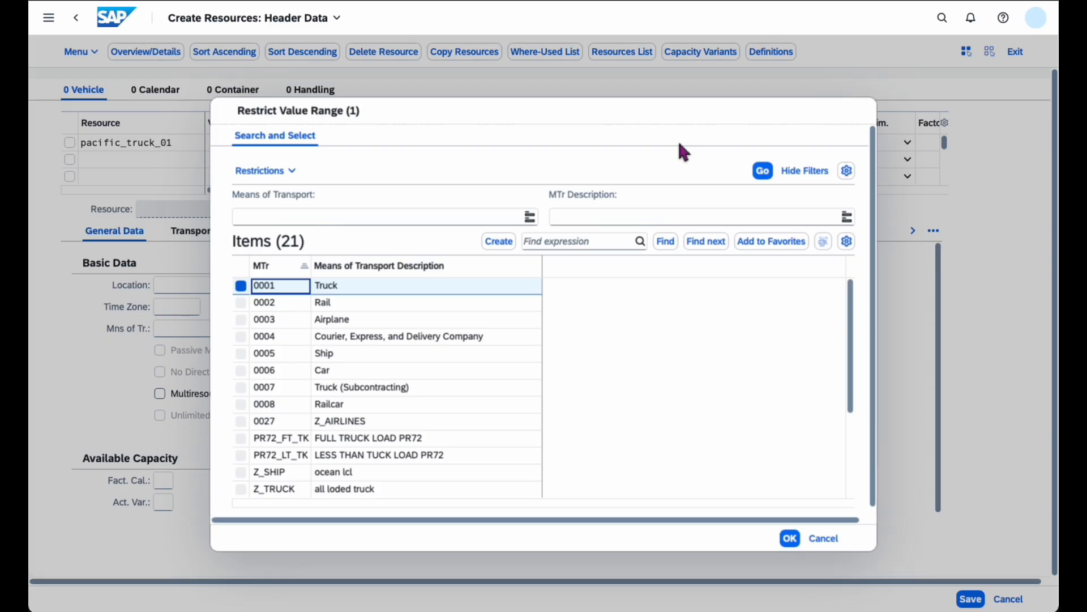
{"action": "left_click", "coordinate": [294, 294]}
{"action": "left_click", "coordinate": [269, 284]}
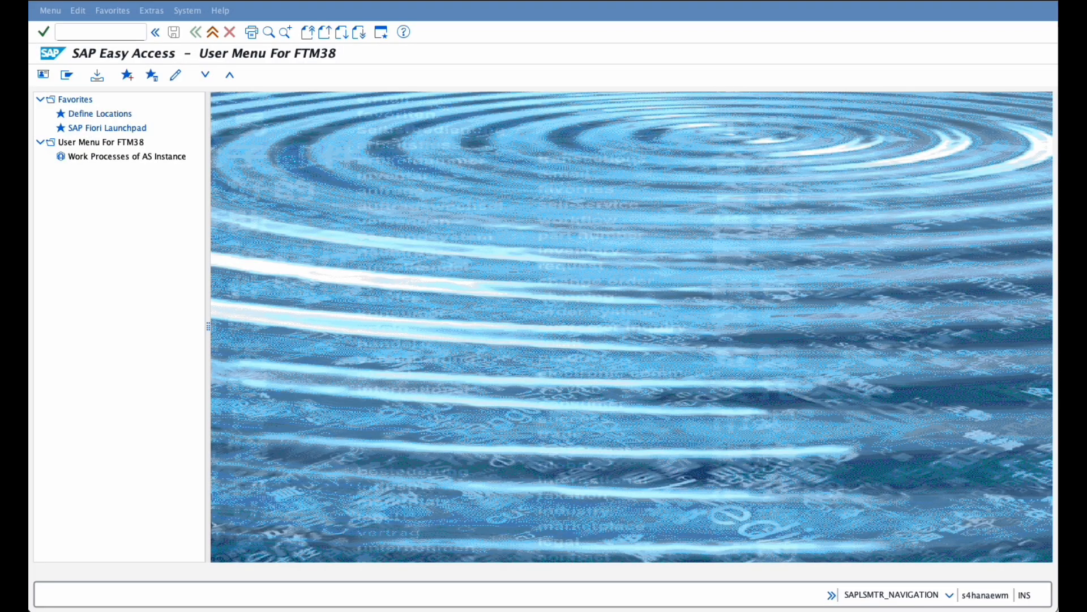
Switch to SAP Easy Access, run transaction spro and display the SAP Customizing Implementation Guide
{"action": "left_click", "coordinate": [117, 32]}
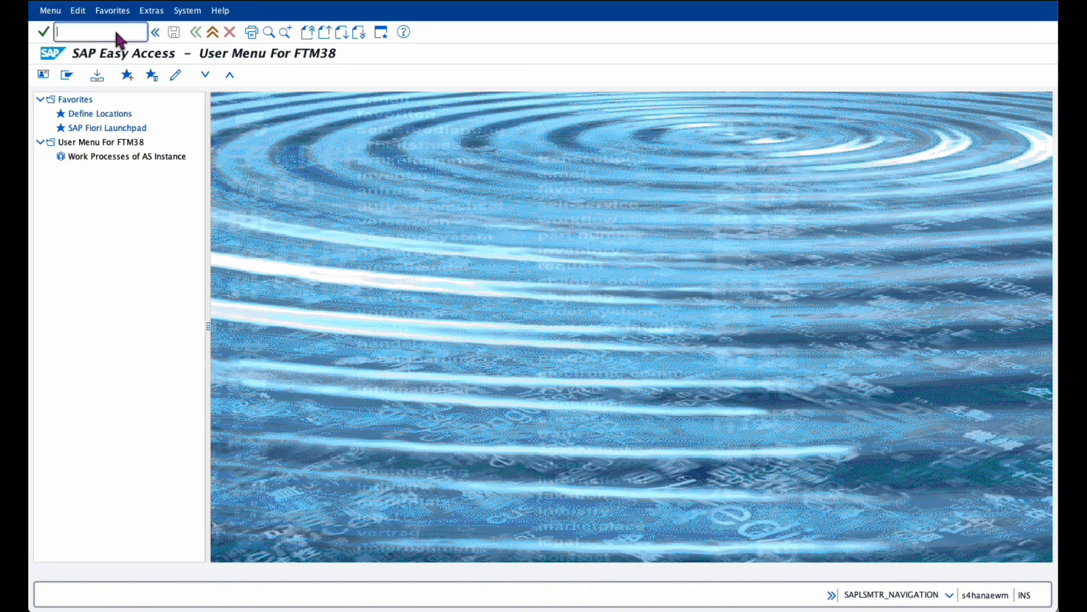
{"action": "type", "text": "spro"}
{"action": "key", "text": "Return"}
{"action": "left_click", "coordinate": [96, 76]}
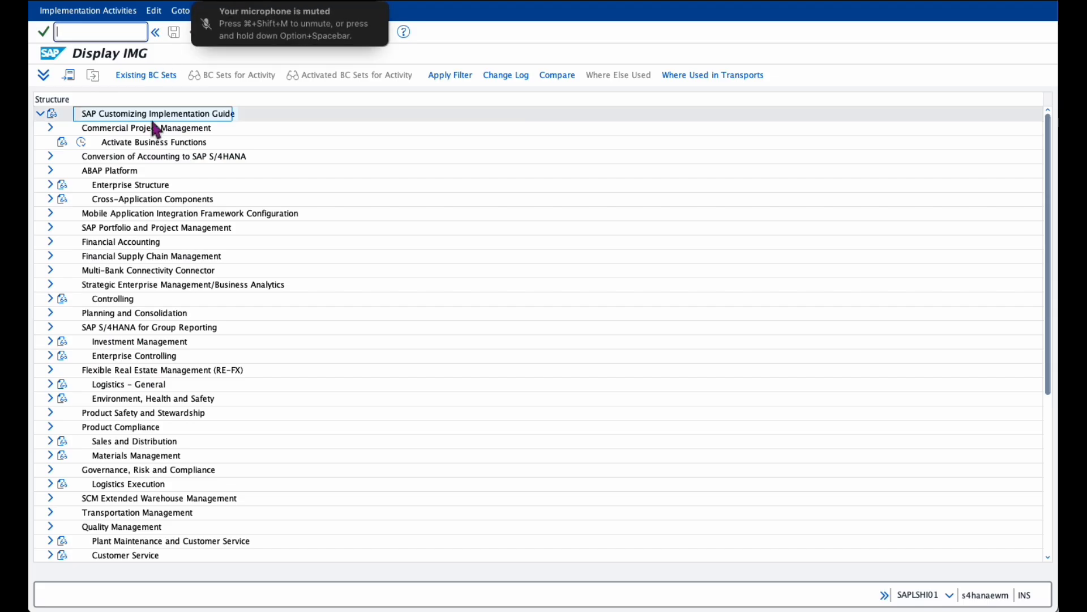
Open Define Means of Transport in customizing, under Transportation Management, Master Data, Resources, Means of Transport and Compartment
{"action": "left_click", "coordinate": [56, 513]}
{"action": "left_click", "coordinate": [54, 513]}
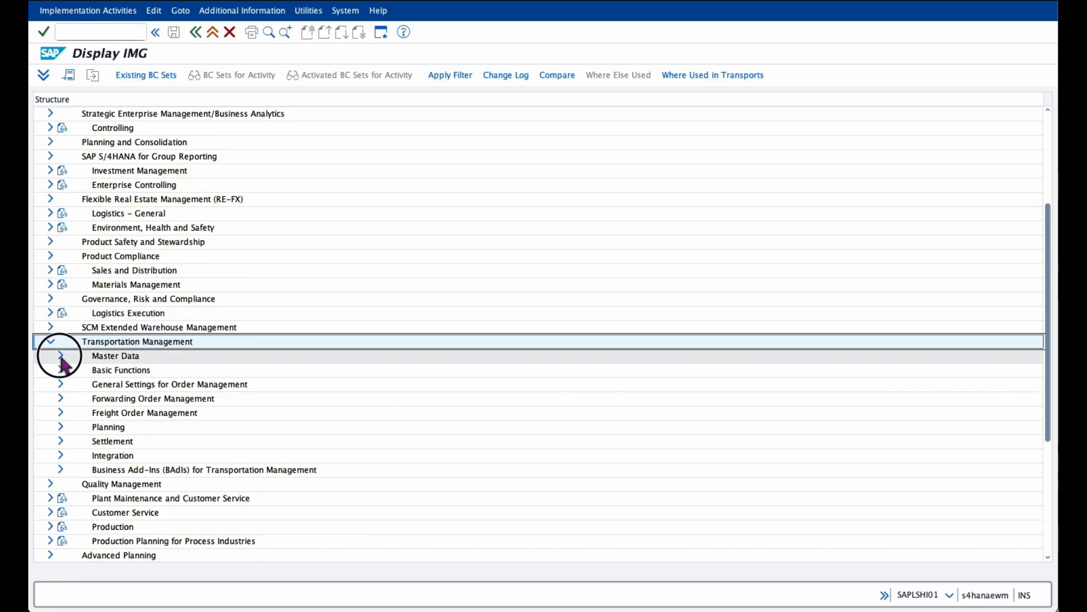
{"action": "left_click", "coordinate": [61, 356]}
{"action": "left_click", "coordinate": [71, 428]}
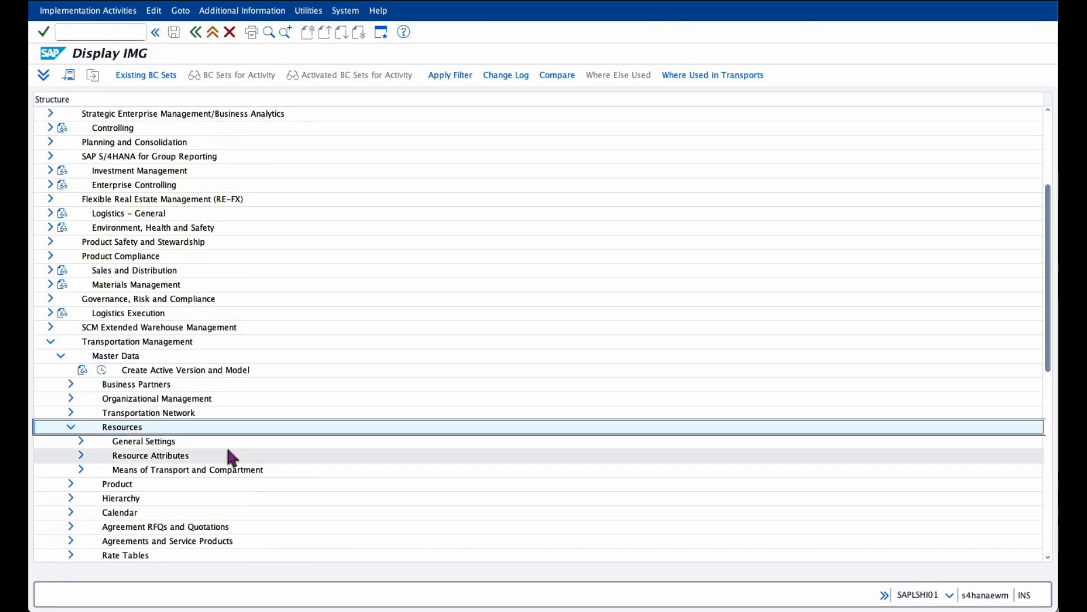
{"action": "left_click", "coordinate": [80, 470]}
{"action": "left_click", "coordinate": [80, 470]}
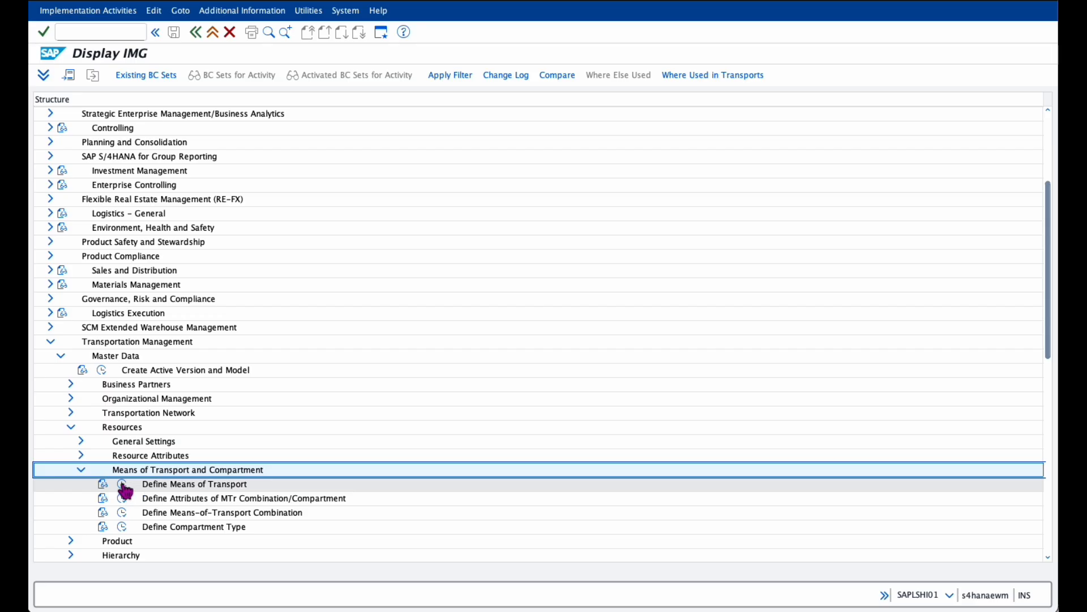
{"action": "left_click", "coordinate": [121, 484]}
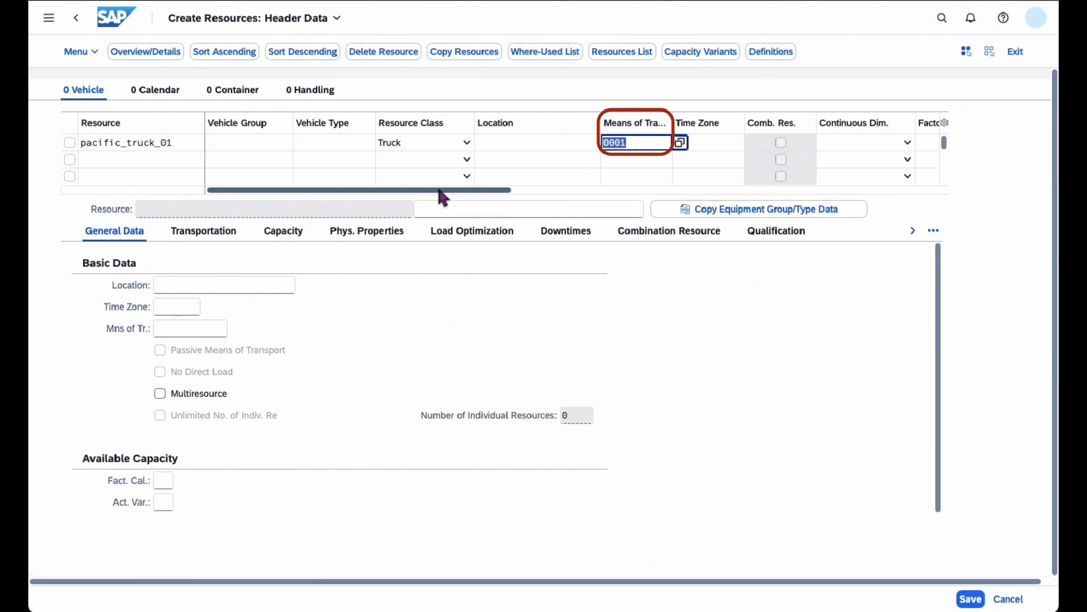
In the Create Resources app, set the truck resource's time zone to CET and its continuous dimension to Mass
{"action": "left_click_drag", "start_coordinate": [440, 192], "coordinate": [536, 192]}
{"action": "left_click", "coordinate": [474, 144]}
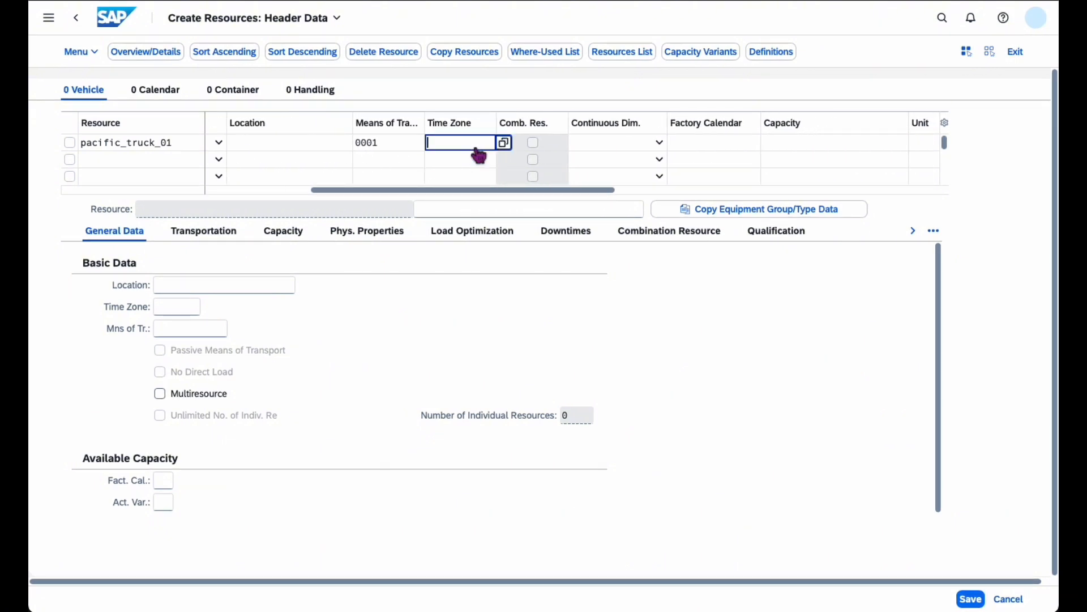
{"action": "type", "text": "cet"}
{"action": "key", "text": "Return"}
{"action": "left_click", "coordinate": [660, 144]}
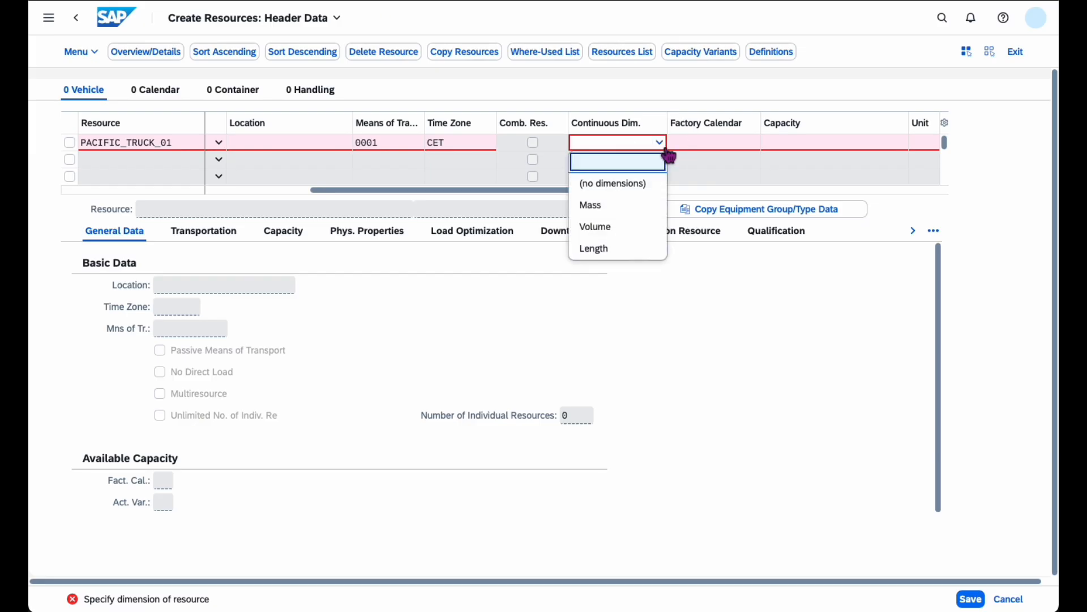
{"action": "left_click", "coordinate": [603, 204]}
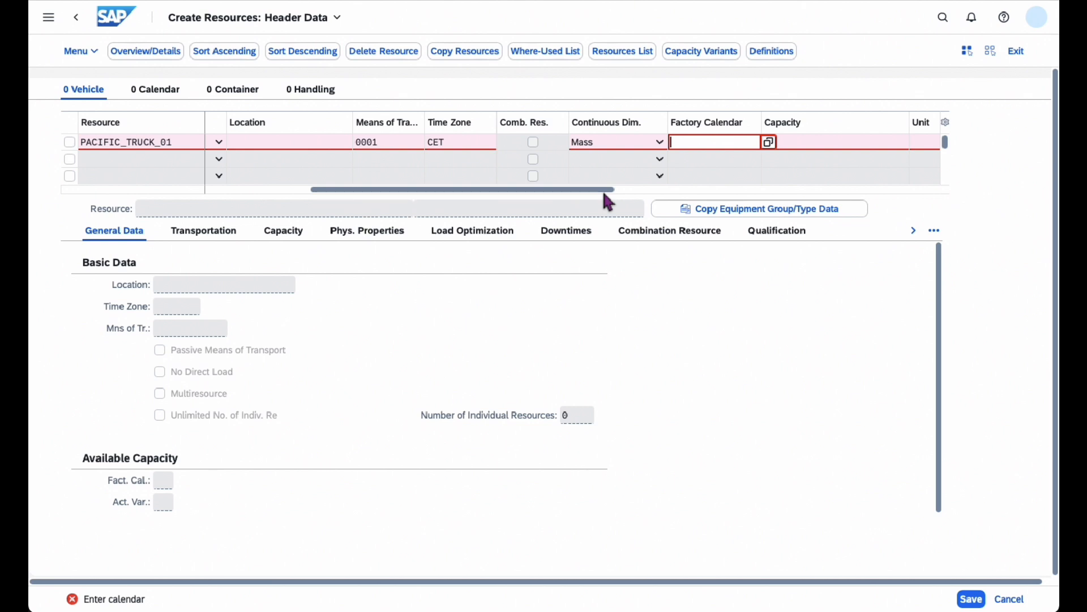
Choose factory calendar 01, Germany (Standard), for the truck resource
{"action": "left_click_drag", "start_coordinate": [602, 191], "coordinate": [715, 191]}
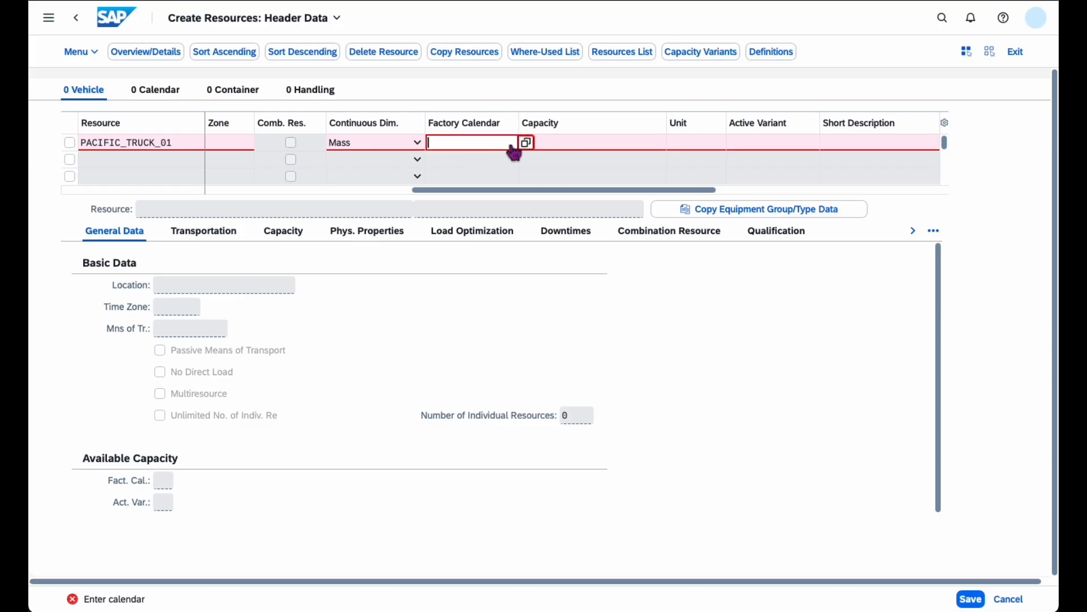
{"action": "left_click", "coordinate": [525, 143]}
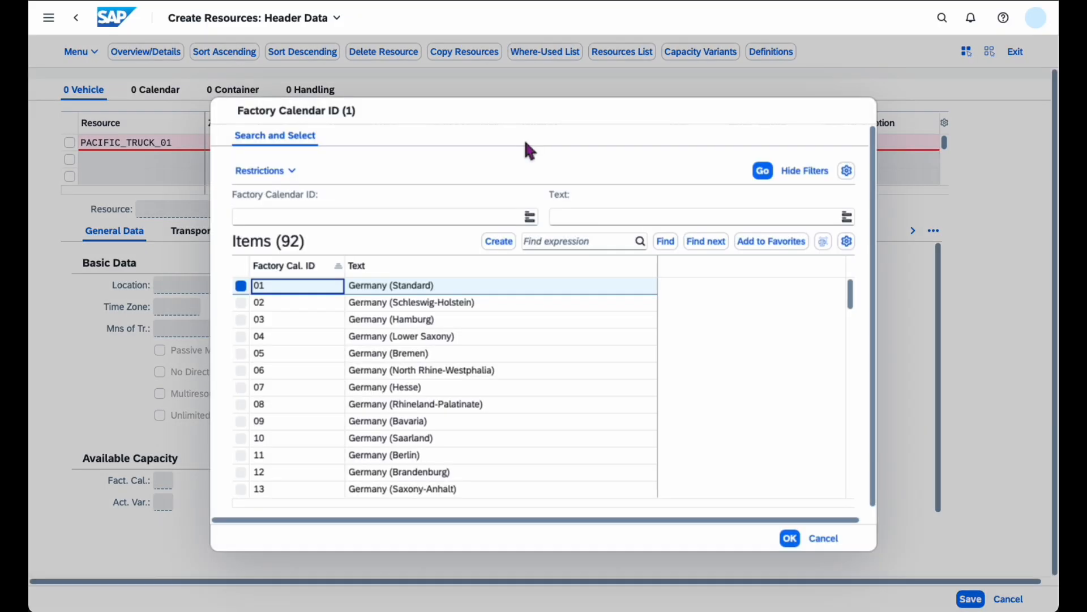
{"action": "double_click", "coordinate": [295, 288]}
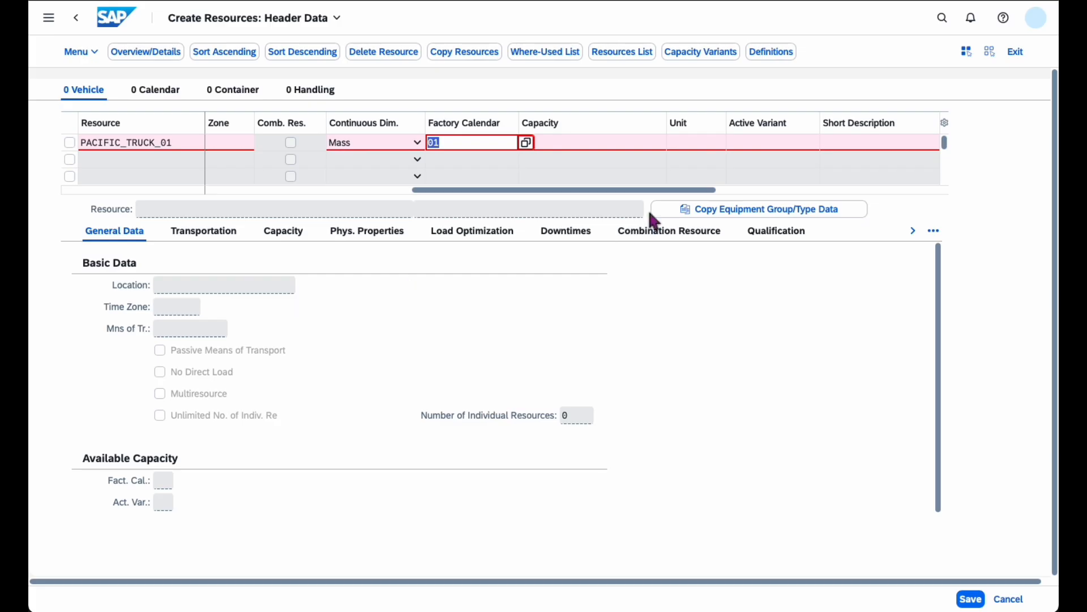
Set the truck resource's capacity to 20000 with unit KG
{"action": "left_click", "coordinate": [619, 147]}
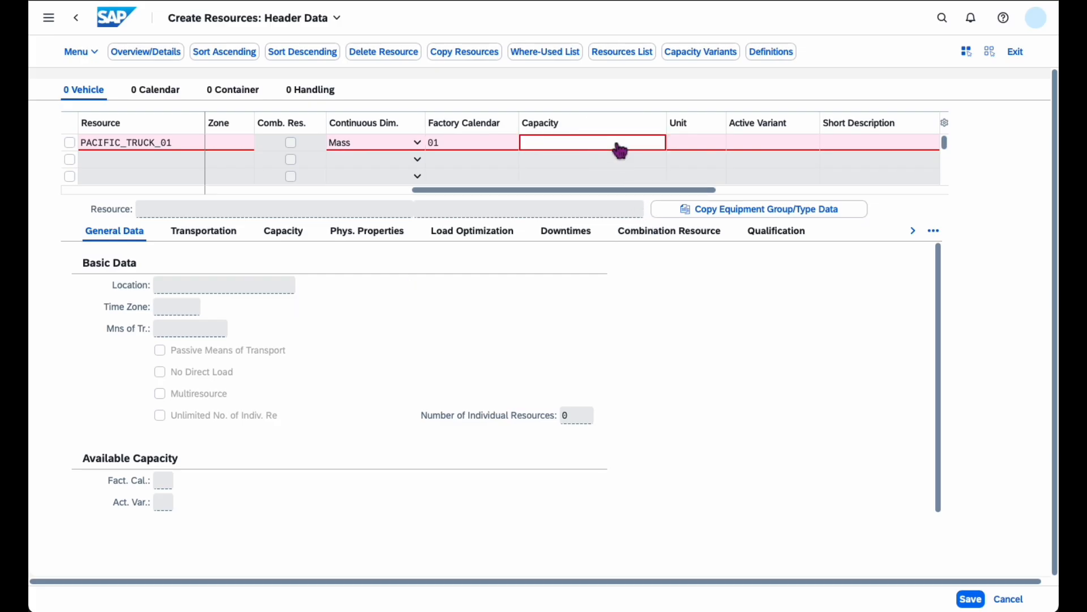
{"action": "type", "text": "20000"}
{"action": "key", "text": "Tab"}
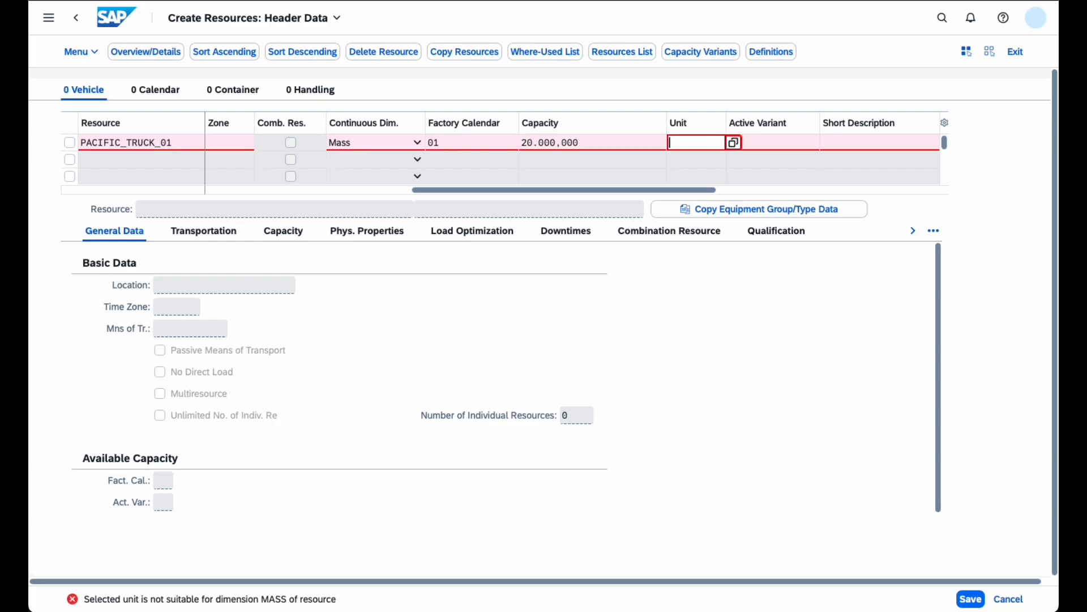
{"action": "type", "text": "kg"}
{"action": "key", "text": "Return"}
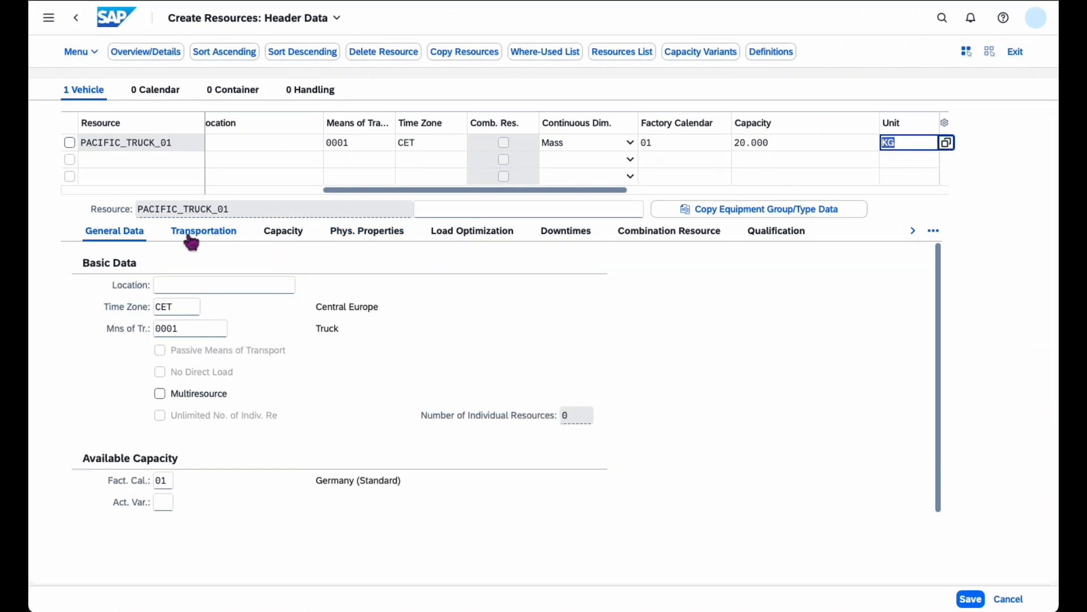
In the truck's transportation data, set the organization role to Purchase Organization and choose organizational unit 50000092
{"action": "left_click", "coordinate": [190, 237]}
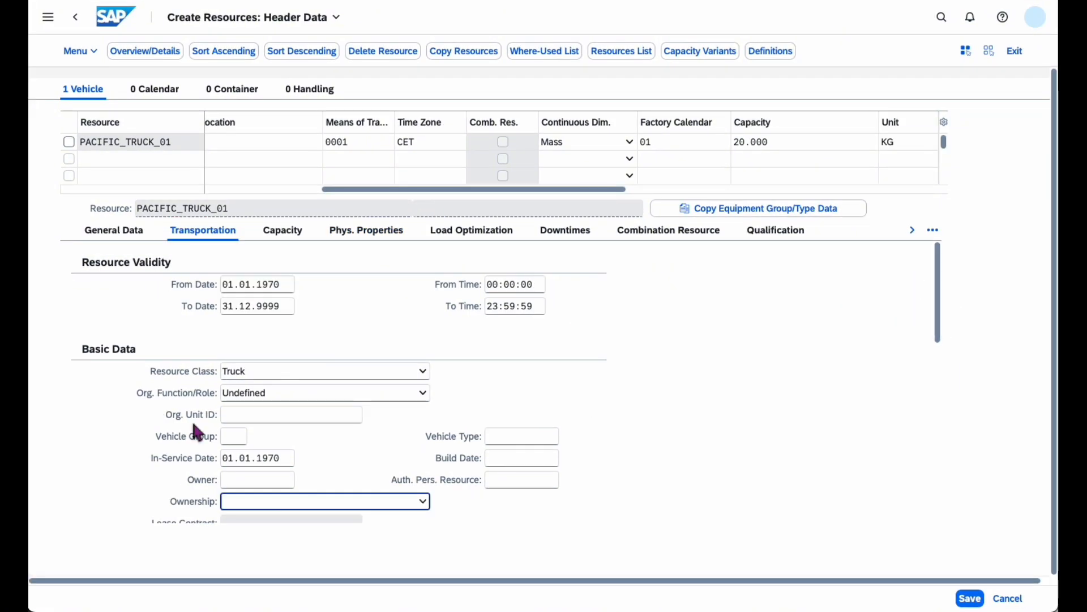
{"action": "left_click", "coordinate": [419, 395]}
{"action": "left_click", "coordinate": [424, 396]}
{"action": "left_click", "coordinate": [276, 393]}
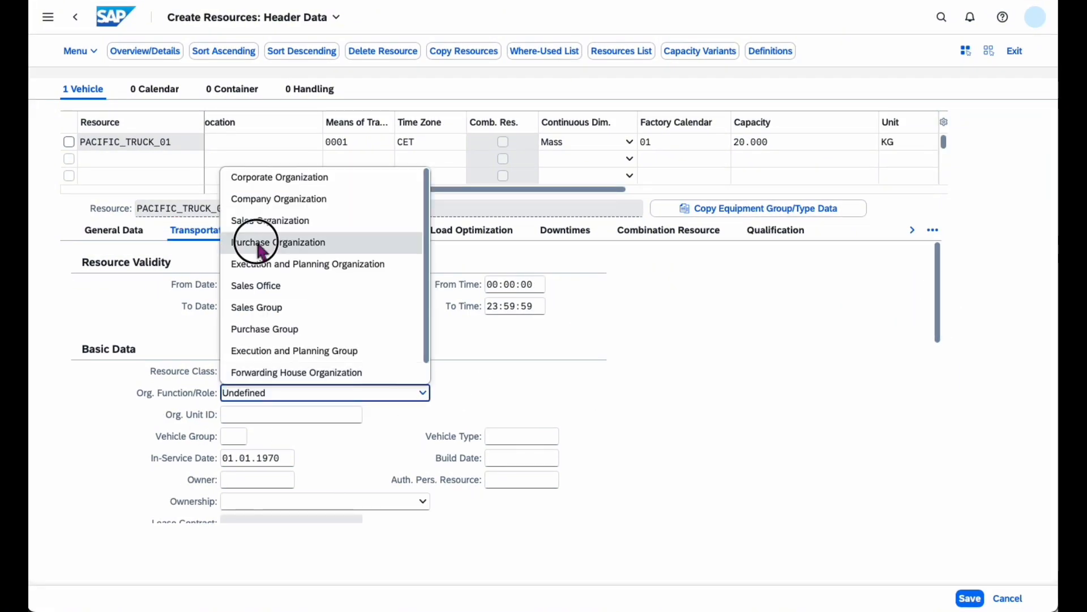
{"action": "left_click", "coordinate": [243, 242]}
{"action": "left_click", "coordinate": [352, 414]}
{"action": "left_click", "coordinate": [250, 368]}
{"action": "left_click", "coordinate": [364, 371]}
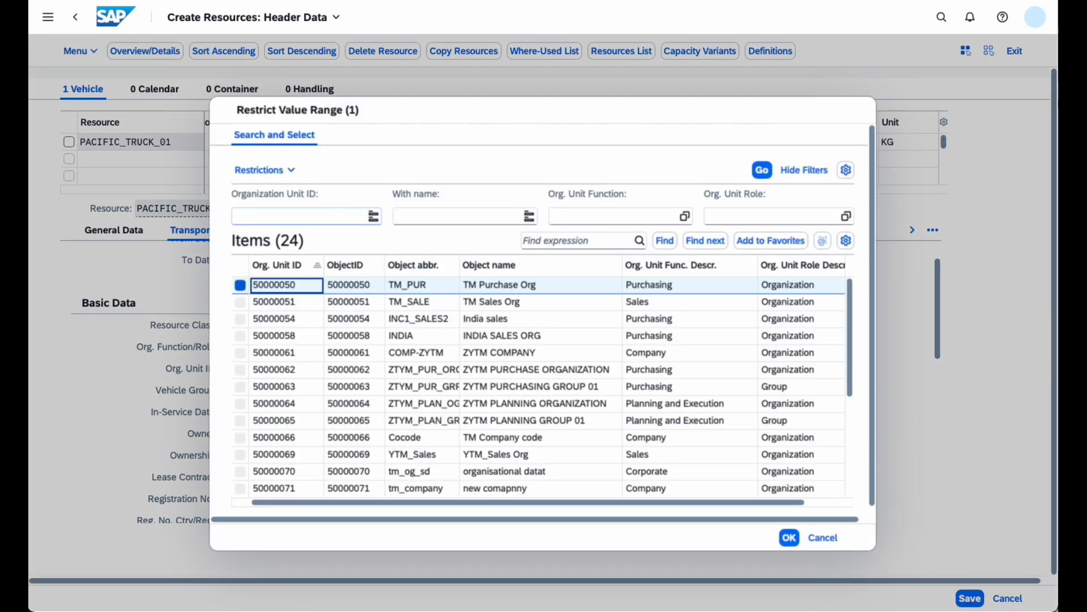
{"action": "left_click_drag", "start_coordinate": [850, 314], "coordinate": [852, 430]}
{"action": "left_click", "coordinate": [246, 443]}
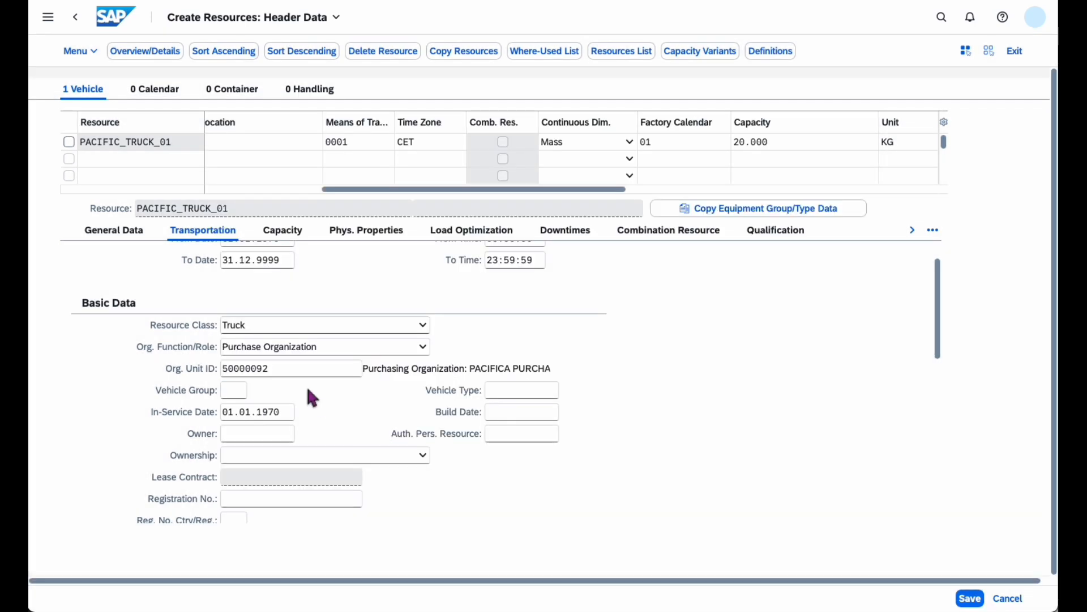
Complete the remaining transportation details of PACIFIC_TRUCK_01 and save the resource
{"action": "left_click", "coordinate": [563, 394]}
{"action": "left_click", "coordinate": [310, 278]}
{"action": "scroll", "coordinate": [340, 437], "scroll_direction": "down", "scroll_amount": 3}
{"action": "left_click", "coordinate": [289, 291]}
{"action": "left_click", "coordinate": [317, 313]}
{"action": "left_click", "coordinate": [257, 375]}
{"action": "scroll", "coordinate": [539, 359], "scroll_direction": "down", "scroll_amount": 2}
{"action": "left_click", "coordinate": [255, 316]}
{"action": "type", "text": "9999-9999"}
{"action": "left_click", "coordinate": [247, 363]}
{"action": "scroll", "coordinate": [568, 378], "scroll_direction": "down", "scroll_amount": 5}
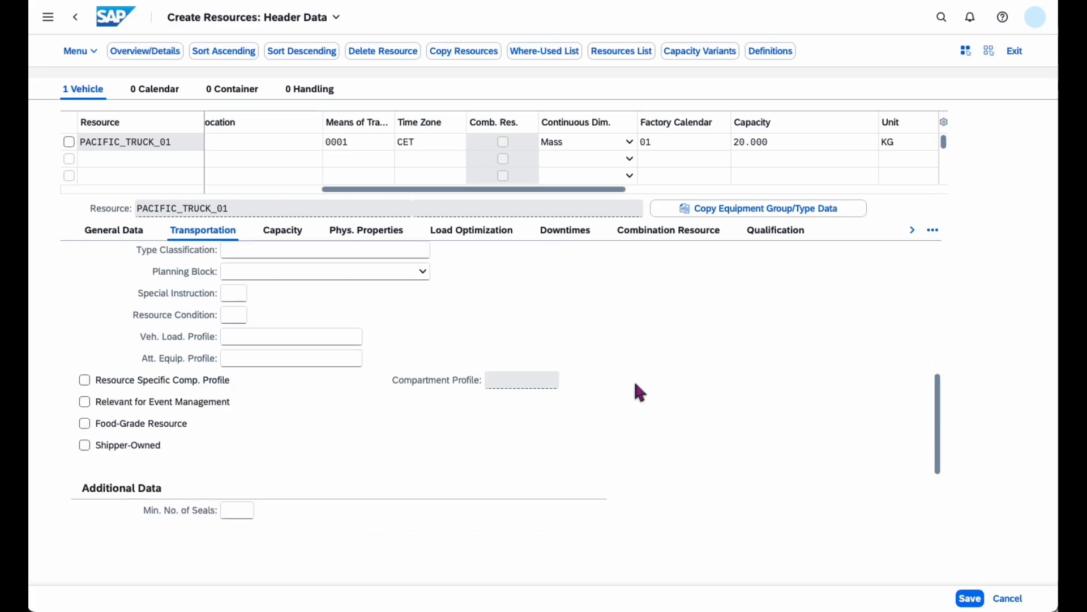
{"action": "left_click", "coordinate": [969, 598]}
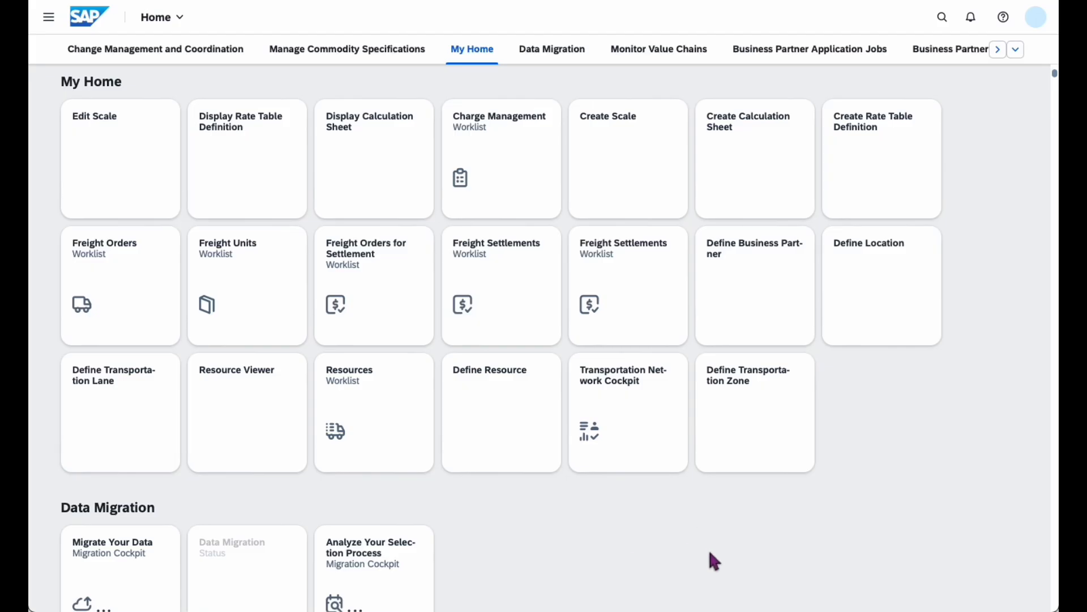
Open the transportation lane definition and choose SP_ZLG1 as the lane's start location
{"action": "left_click", "coordinate": [119, 385]}
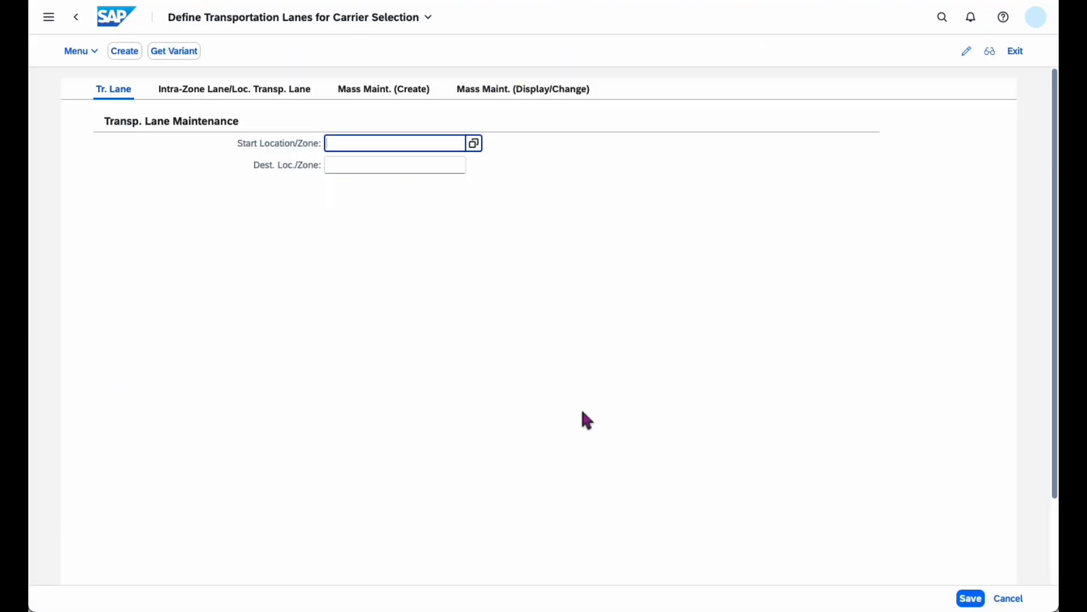
{"action": "left_click", "coordinate": [474, 148]}
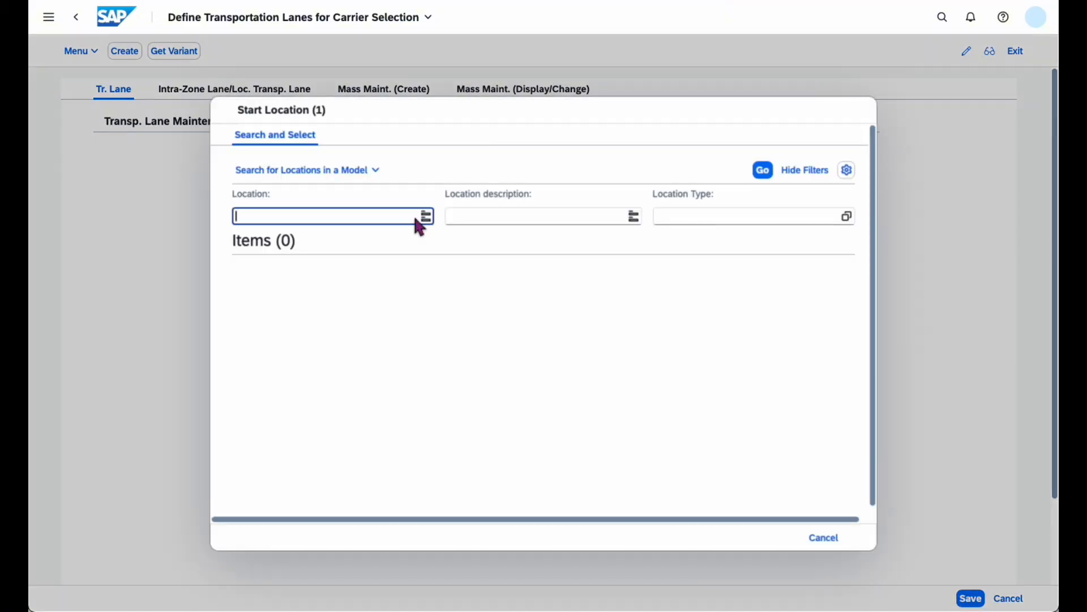
{"action": "type", "text": "*"}
{"action": "left_click", "coordinate": [770, 177]}
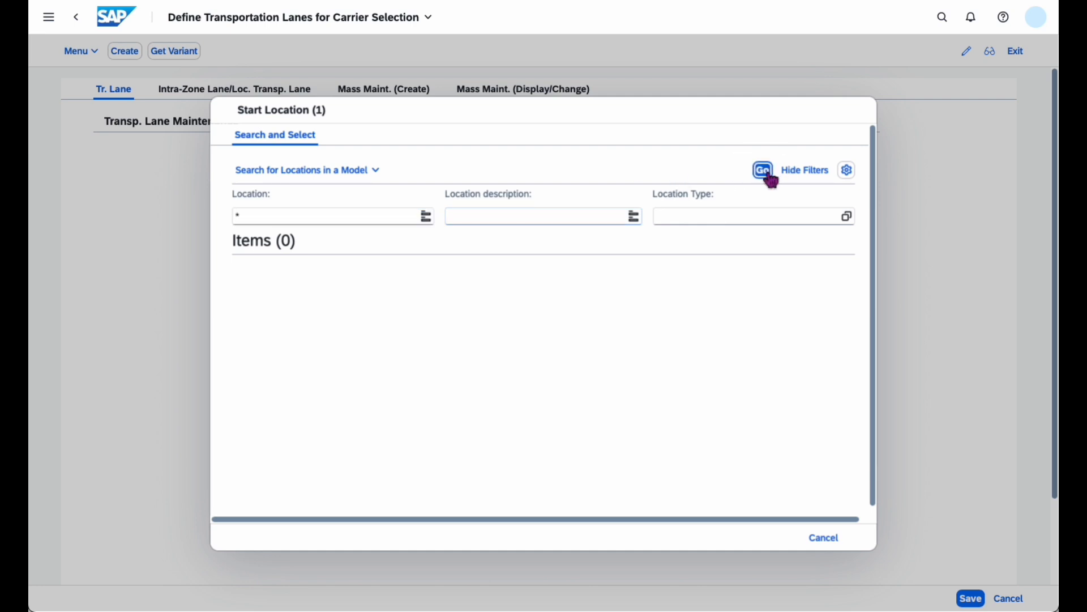
{"action": "scroll", "coordinate": [317, 368], "scroll_direction": "down", "scroll_amount": 10}
{"action": "left_click", "coordinate": [287, 419]}
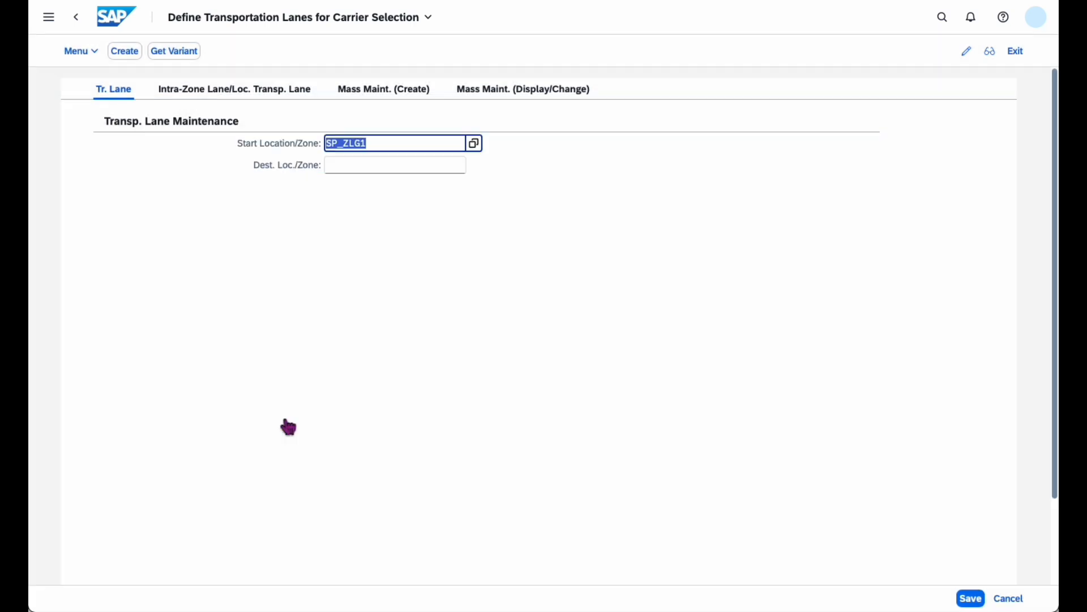
Set the destination zone to HH_CUST_ZONE and create the transportation lane from SP_ZLG1
{"action": "left_click", "coordinate": [401, 165]}
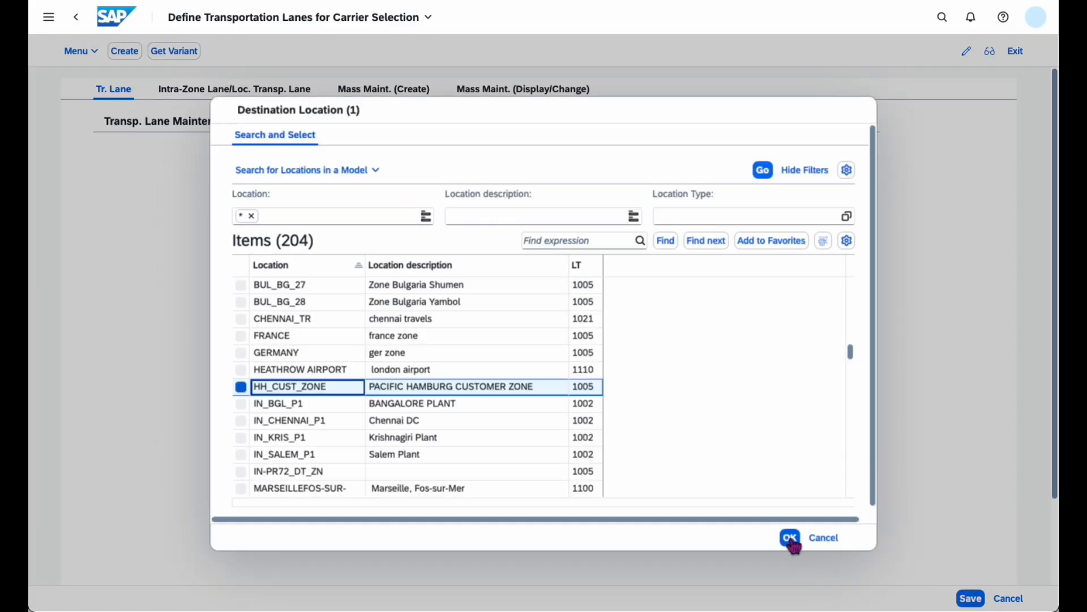
{"action": "left_click", "coordinate": [791, 538]}
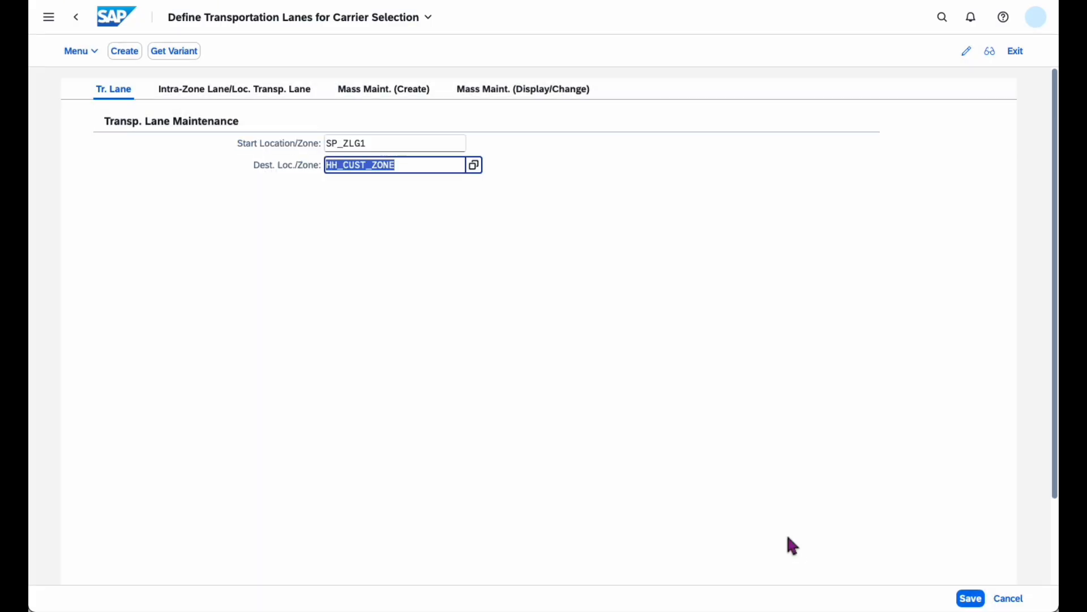
{"action": "left_click", "coordinate": [391, 151]}
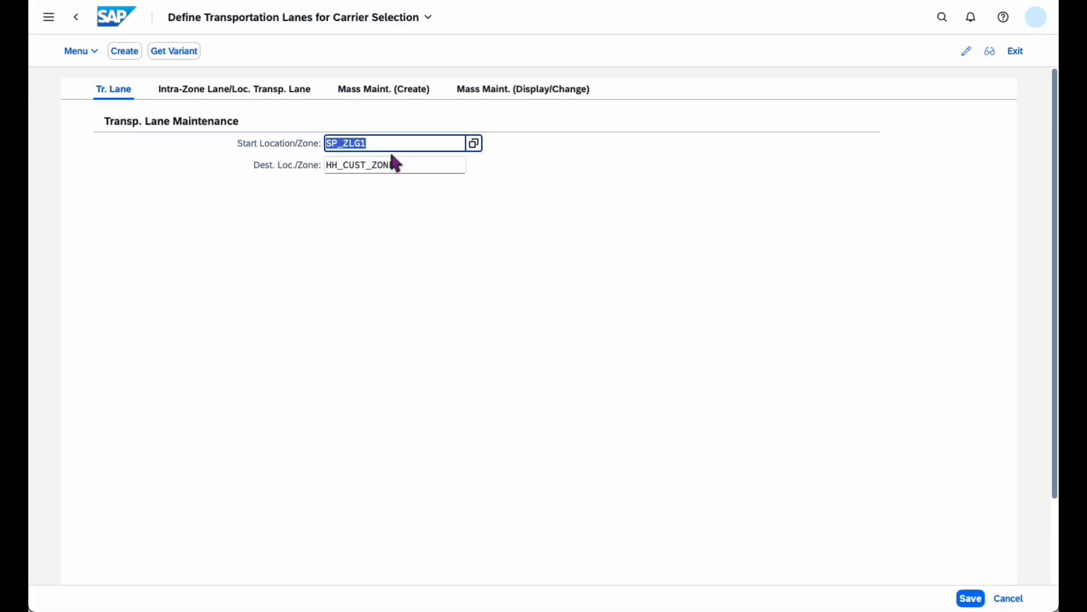
{"action": "left_click", "coordinate": [125, 52]}
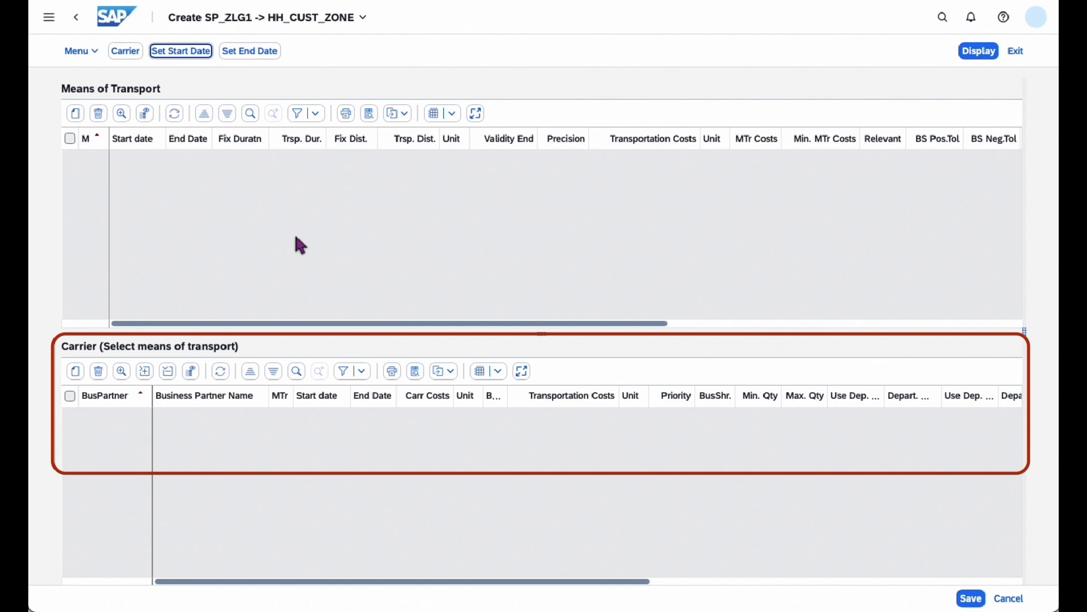
Add means of transport 0001 (Truck) to the lane, valid from 27.08.2026 to 31.12.2026
{"action": "left_click", "coordinate": [78, 117]}
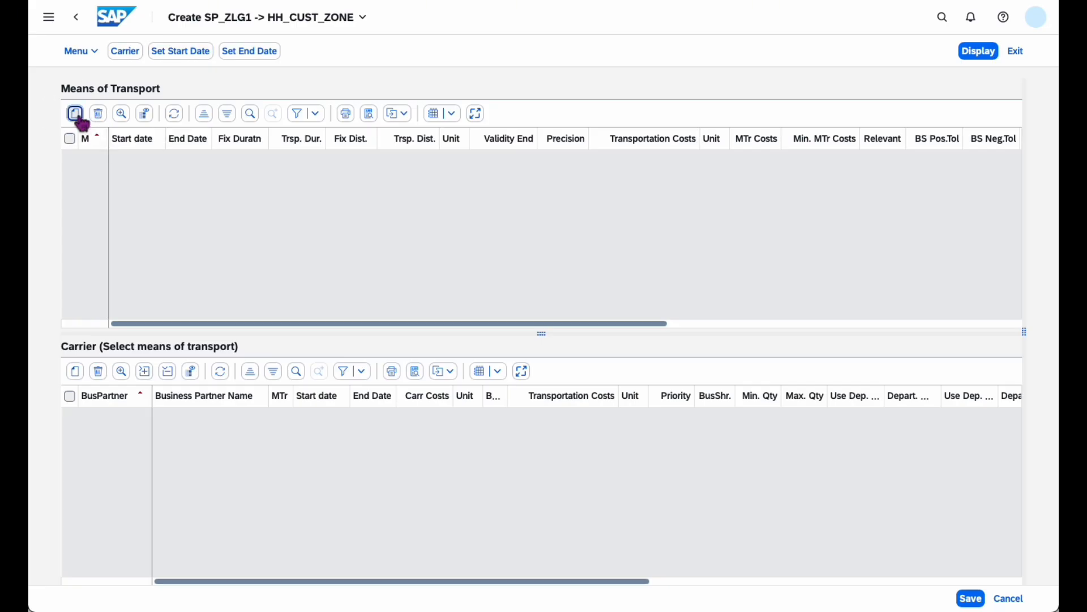
{"action": "left_click", "coordinate": [865, 176]}
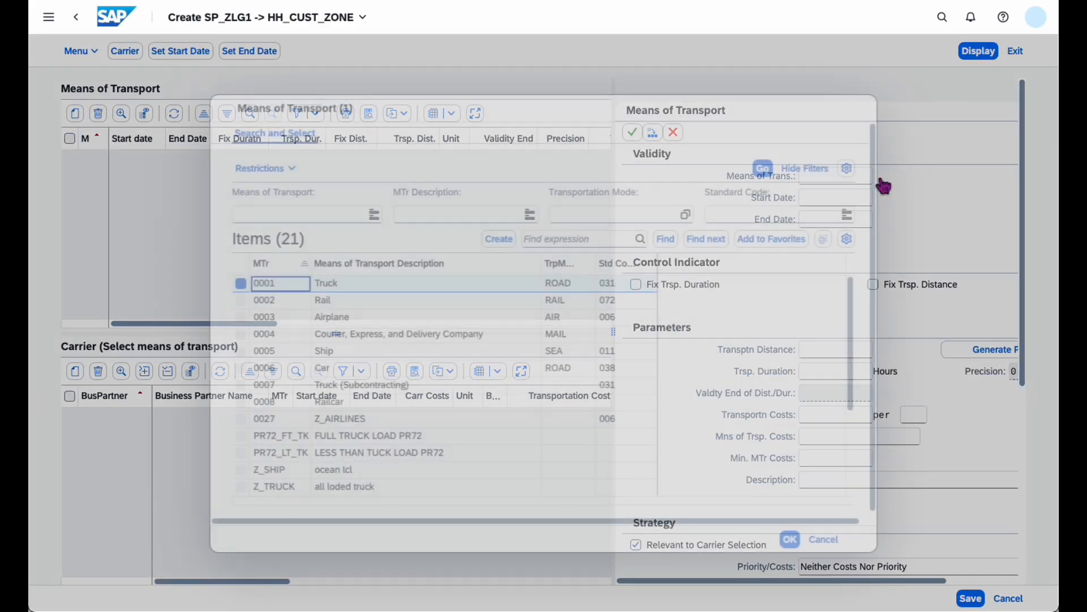
{"action": "double_click", "coordinate": [336, 287]}
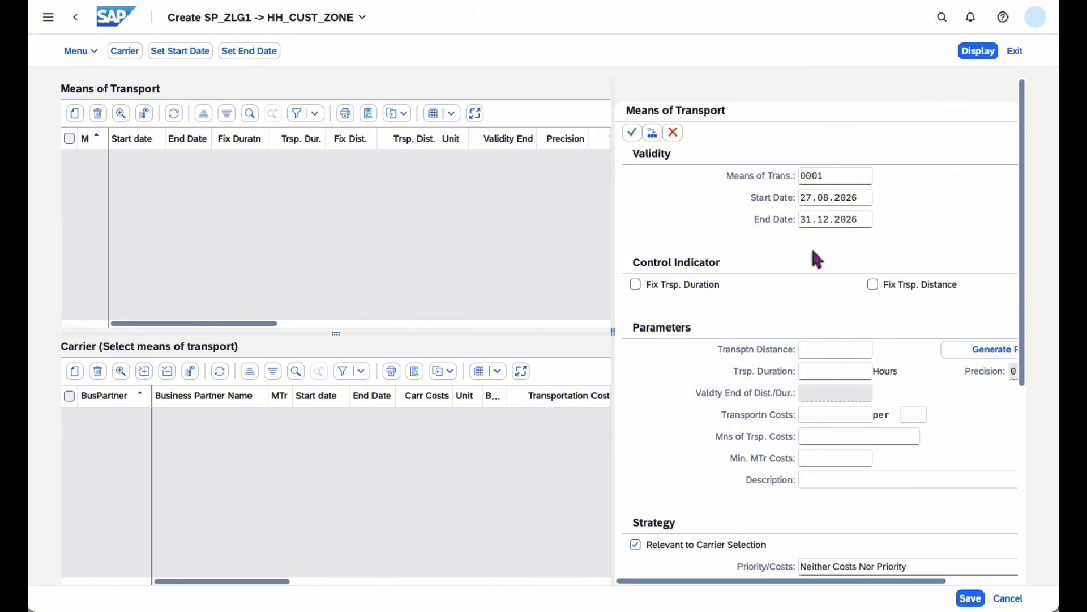
Generate the truck's transportation distance and duration, and accept the means of transport entry
{"action": "left_click", "coordinate": [986, 356]}
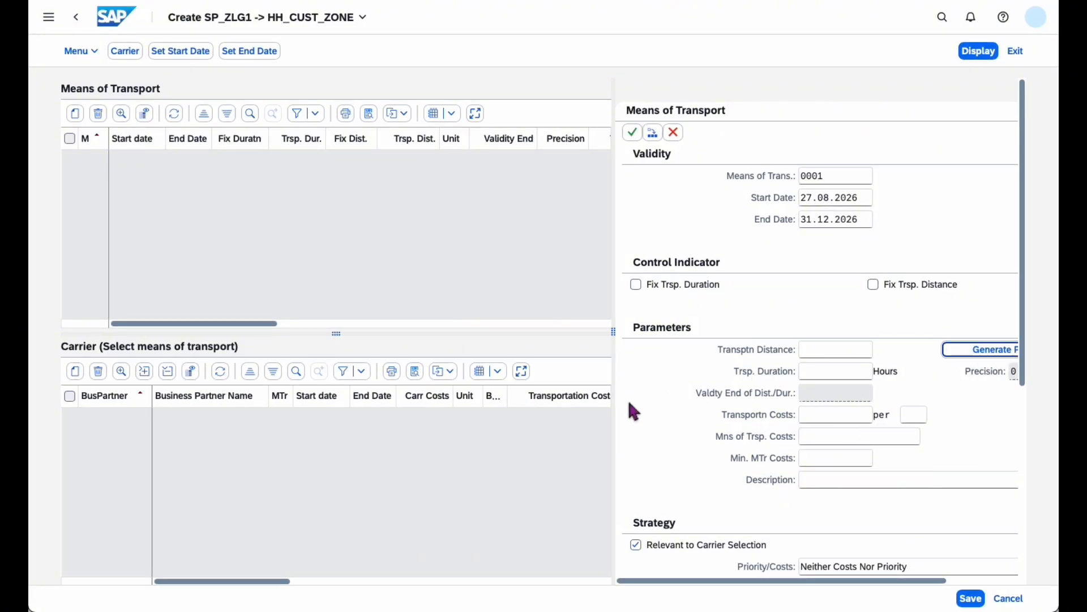
{"action": "left_click_drag", "start_coordinate": [619, 395], "coordinate": [375, 396]}
{"action": "left_click", "coordinate": [791, 353]}
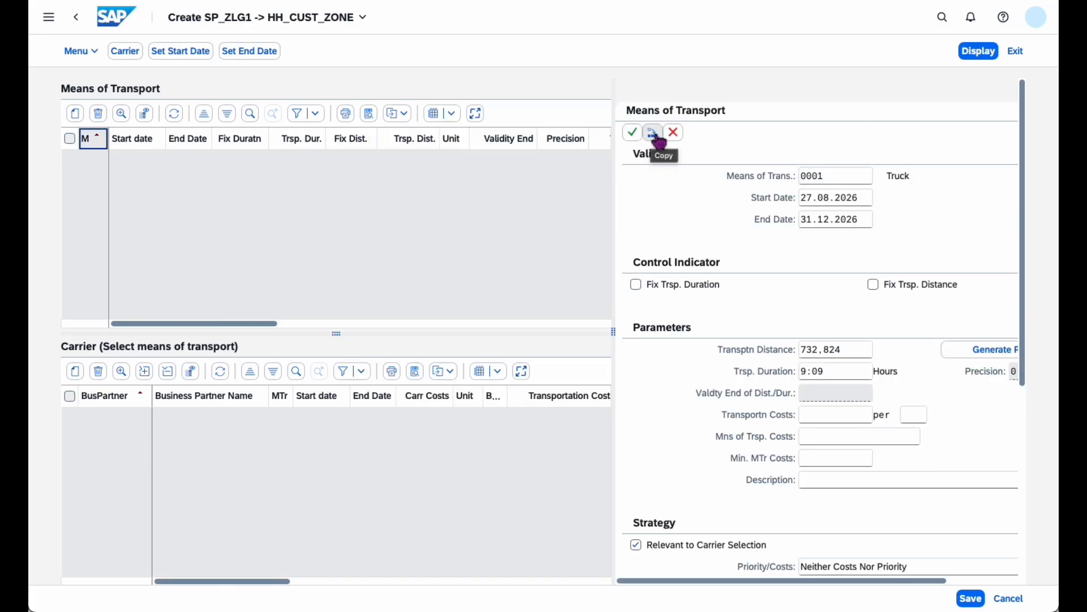
{"action": "left_click", "coordinate": [644, 138]}
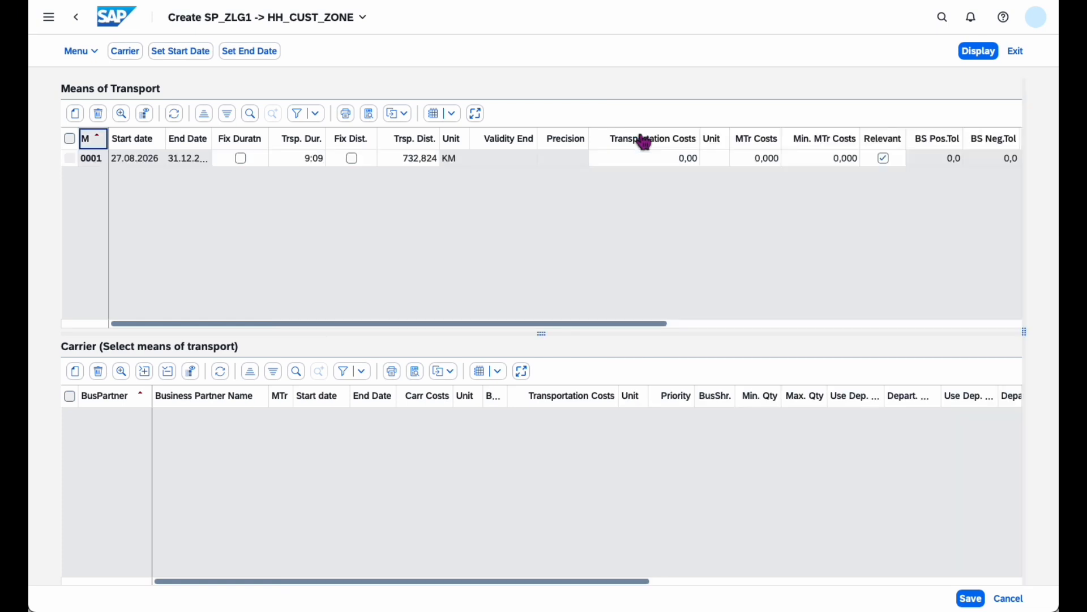
Assign the second listed PACIFIC-CAR01 business partner as carrier for means of transport 0001 and save the lane
{"action": "left_click", "coordinate": [70, 158]}
{"action": "left_click", "coordinate": [76, 281]}
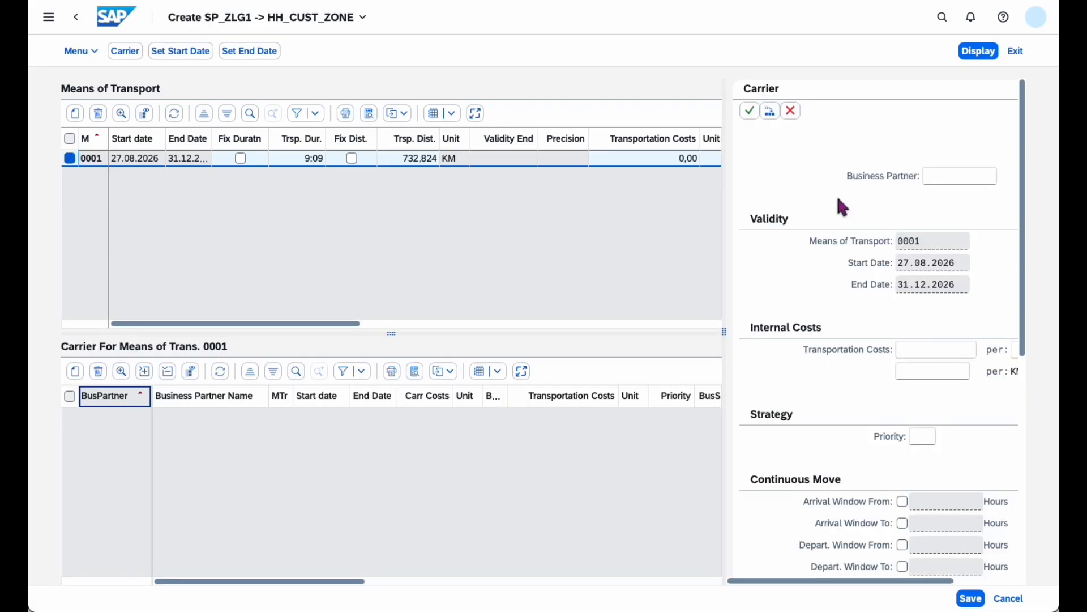
{"action": "left_click", "coordinate": [973, 180]}
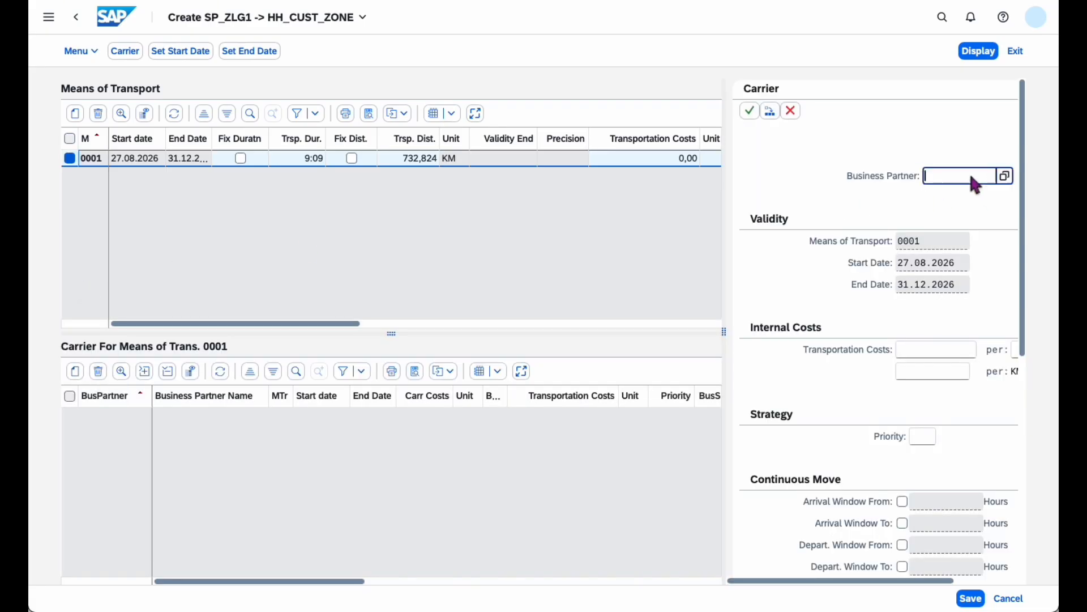
{"action": "left_click", "coordinate": [1006, 177]}
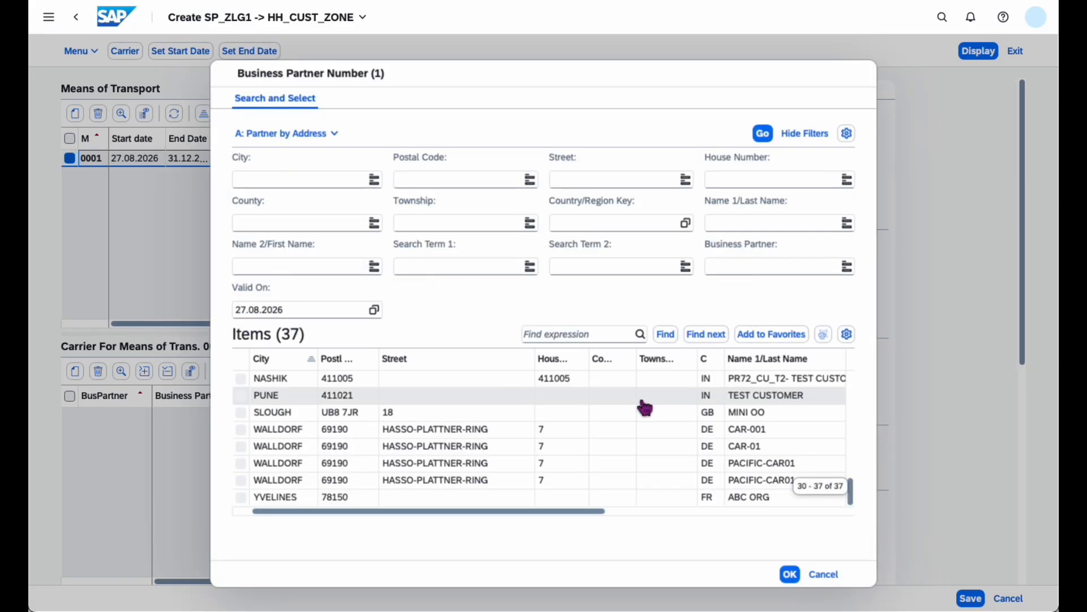
{"action": "left_click_drag", "start_coordinate": [365, 513], "coordinate": [667, 527]}
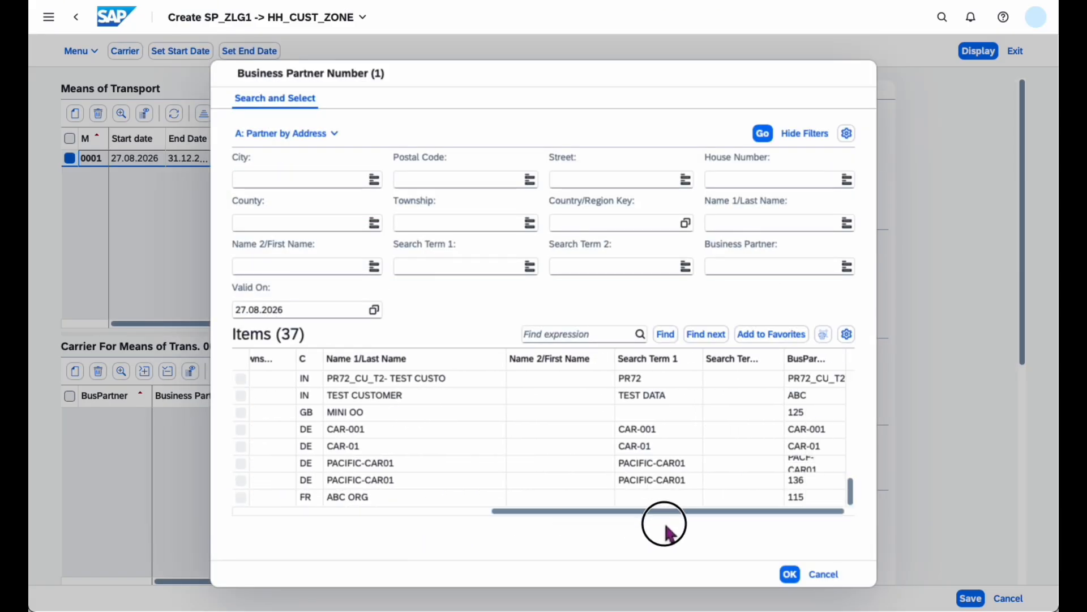
{"action": "left_click", "coordinate": [711, 482]}
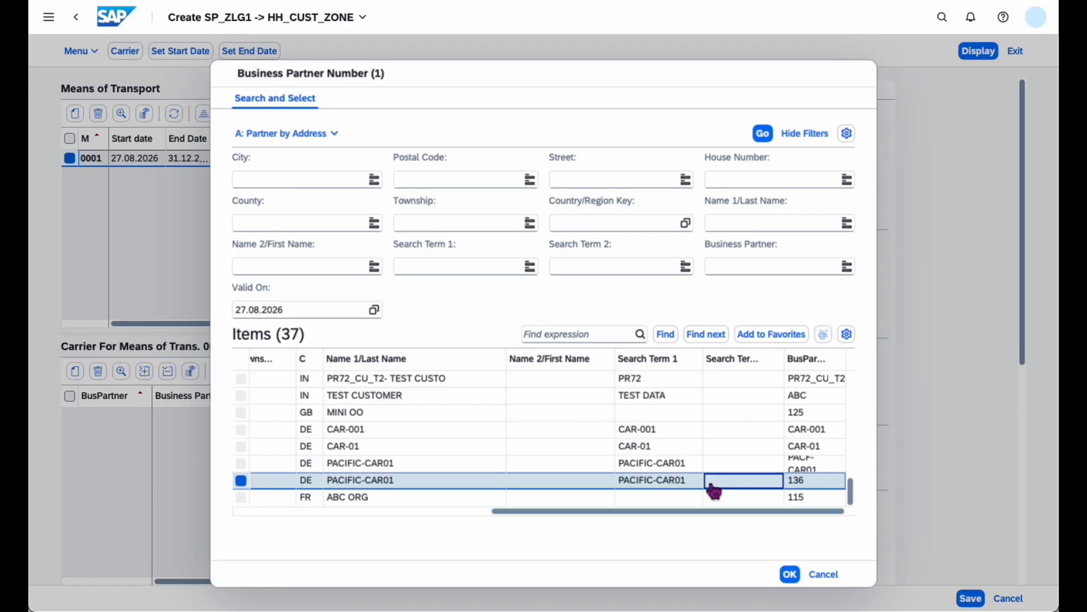
{"action": "left_click", "coordinate": [790, 574]}
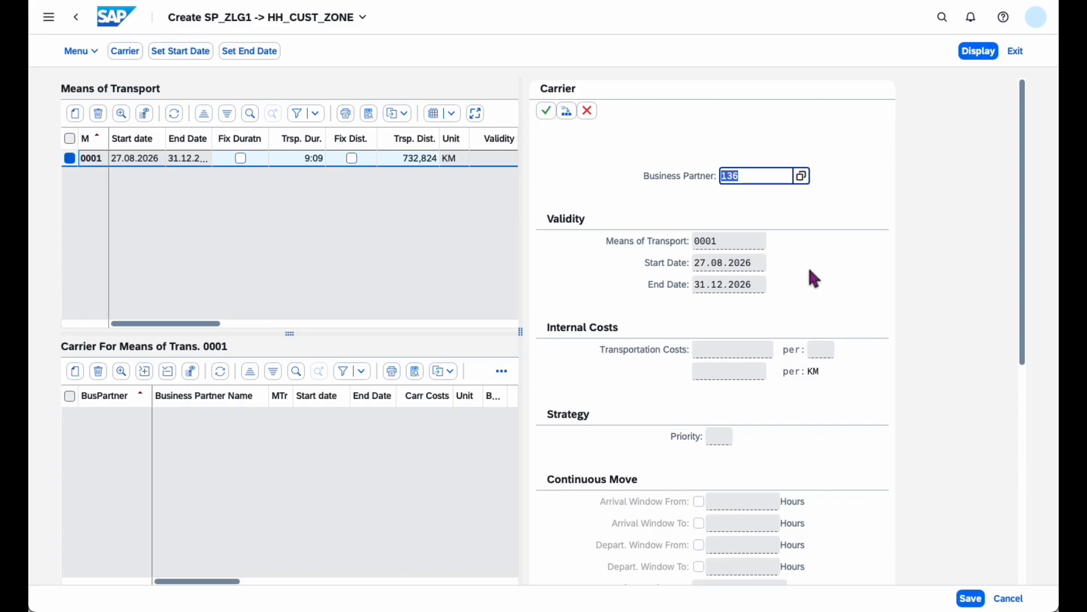
{"action": "left_click", "coordinate": [546, 111]}
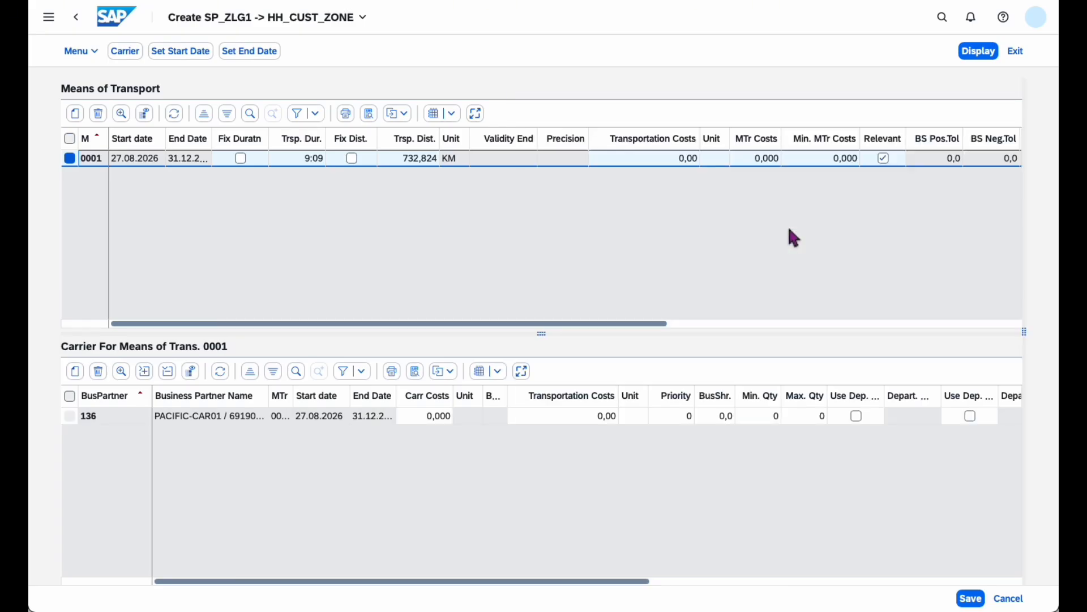
{"action": "key", "text": "ctrl+s"}
Set the carrier's transportation costs to 25 with unit KM
{"action": "left_click", "coordinate": [566, 419]}
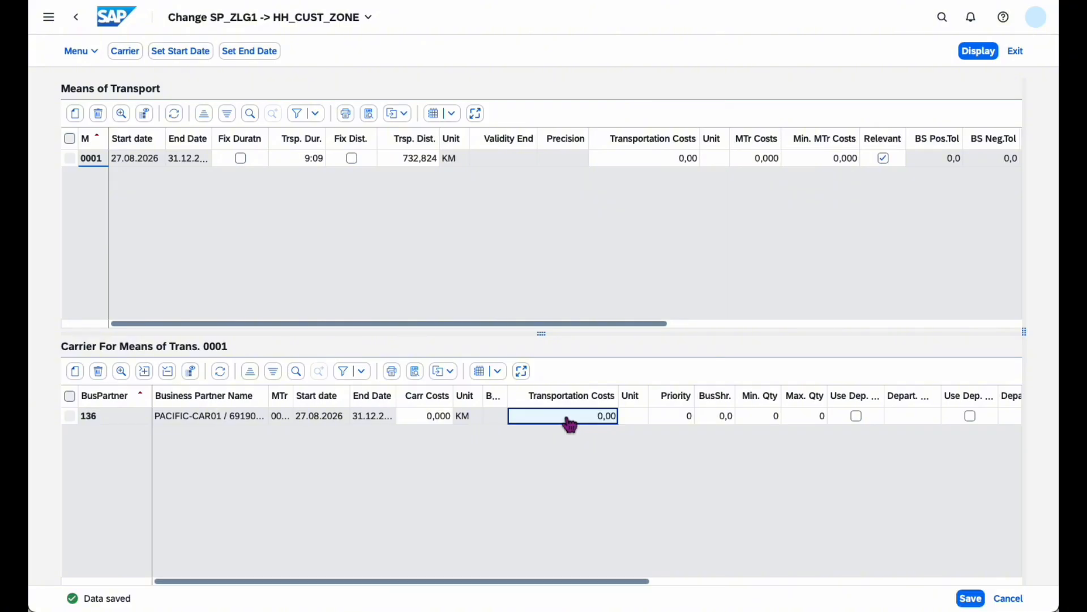
{"action": "left_click", "coordinate": [589, 422]}
{"action": "double_click", "coordinate": [600, 429]}
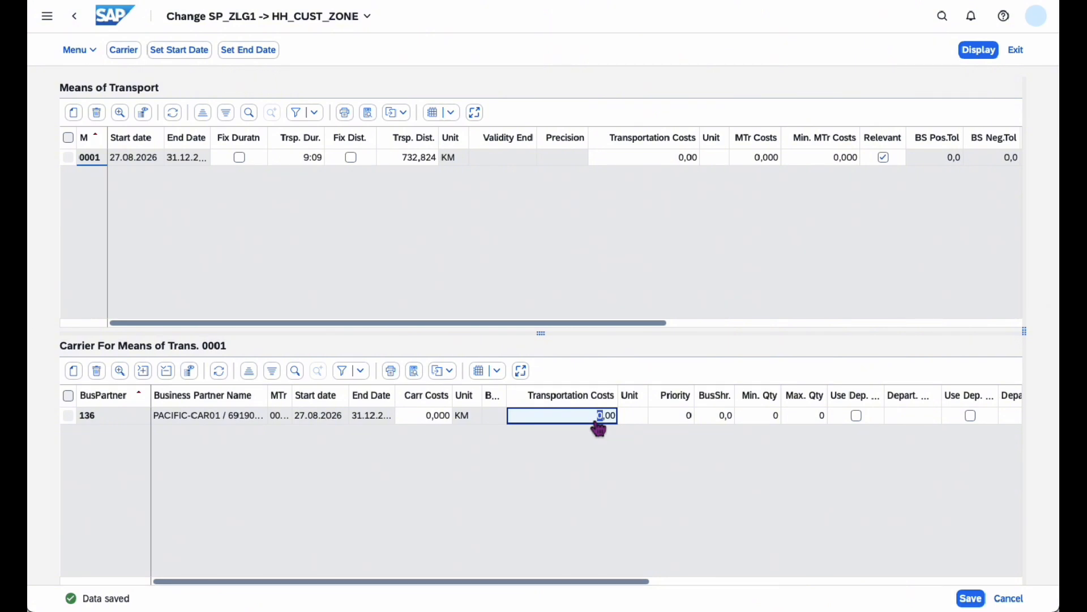
{"action": "type", "text": "25"}
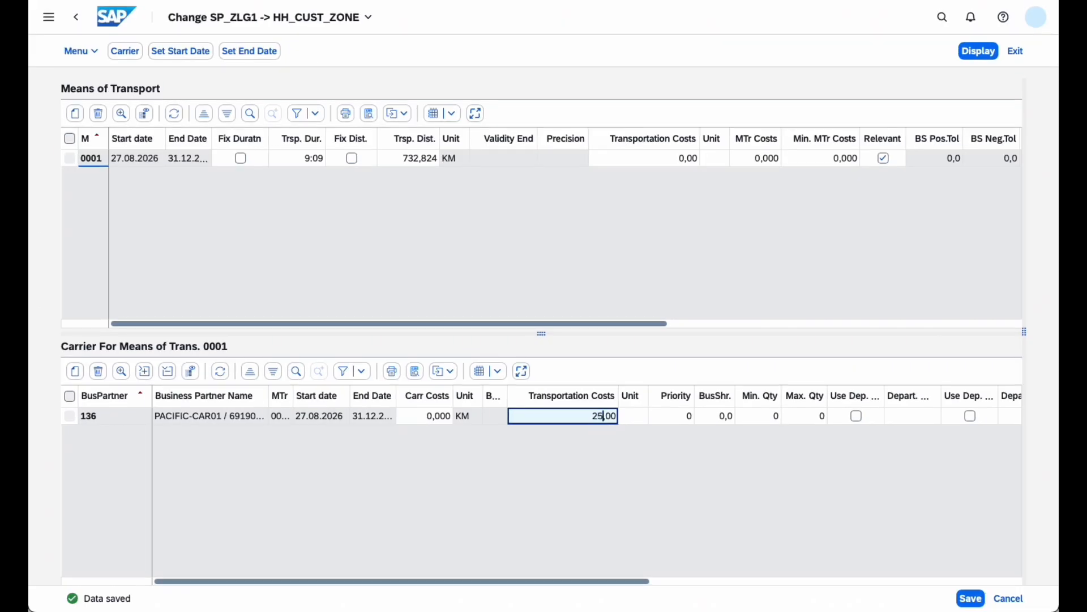
{"action": "left_click", "coordinate": [636, 423]}
{"action": "type", "text": "km"}
{"action": "key", "text": "Return"}
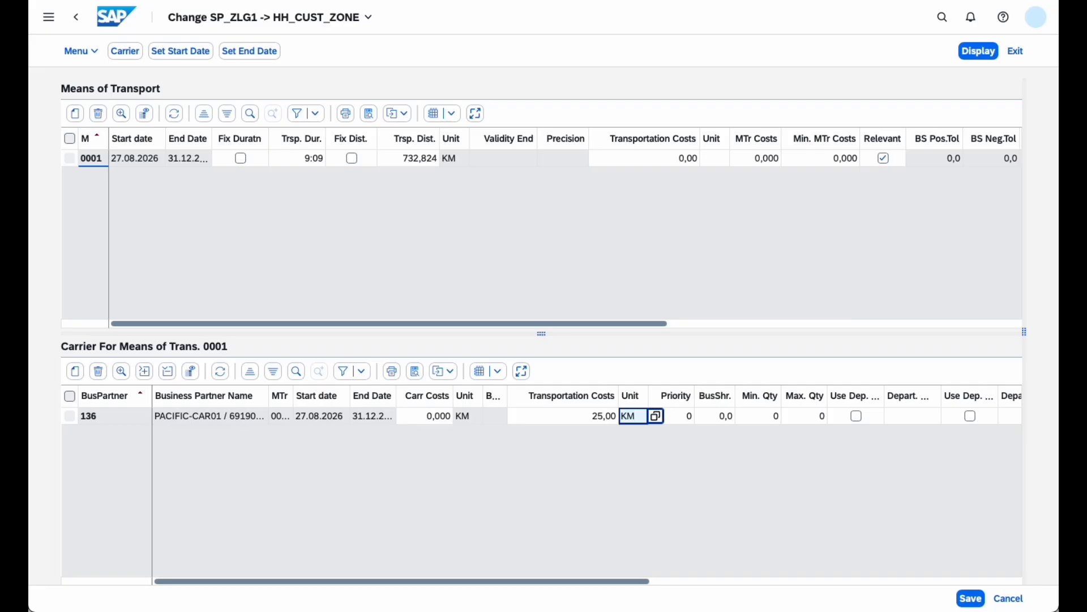
Set the carrier's priority to 1, save the lane and leave it
{"action": "left_click", "coordinate": [689, 420]}
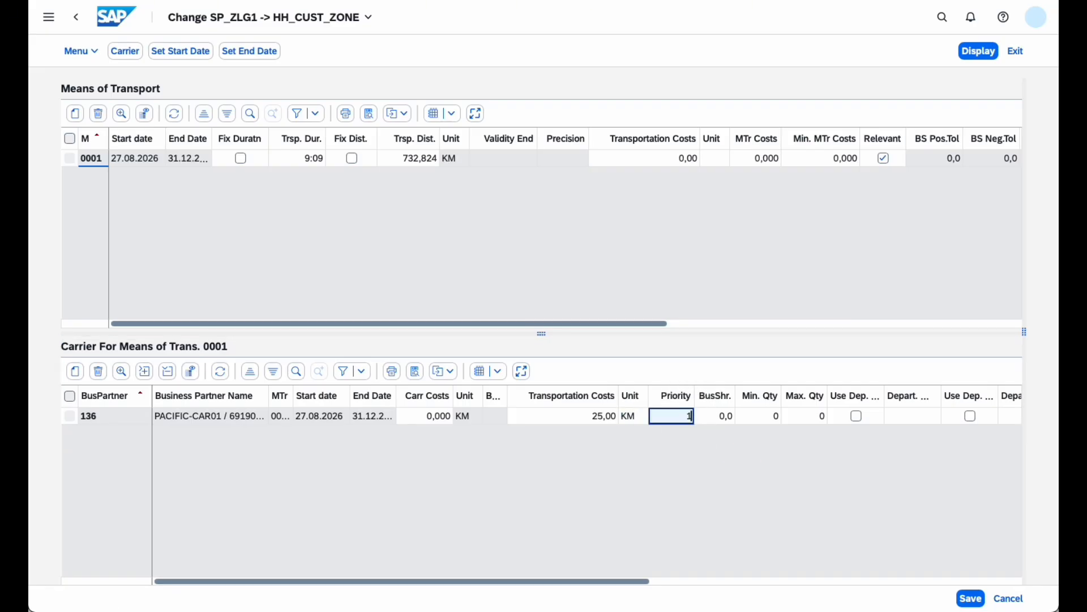
{"action": "type", "text": "1"}
{"action": "left_click", "coordinate": [979, 599]}
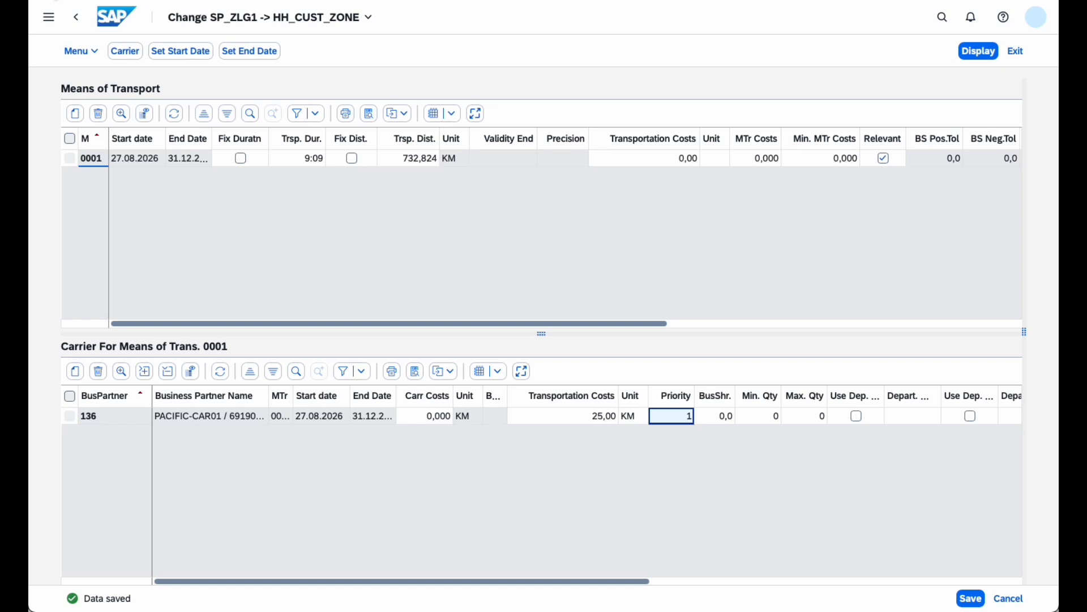
{"action": "left_click", "coordinate": [80, 21]}
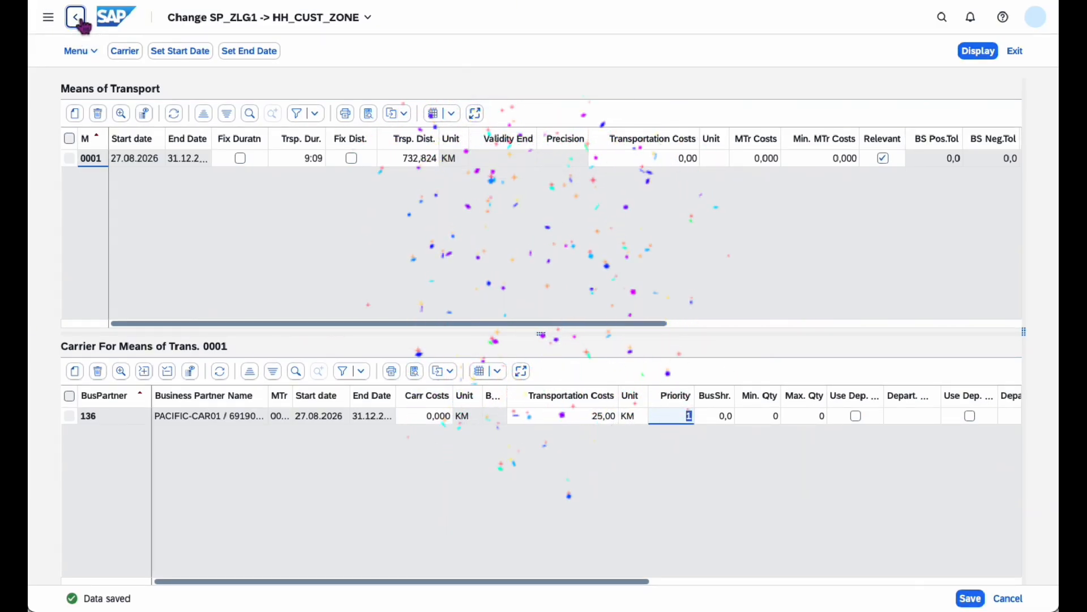